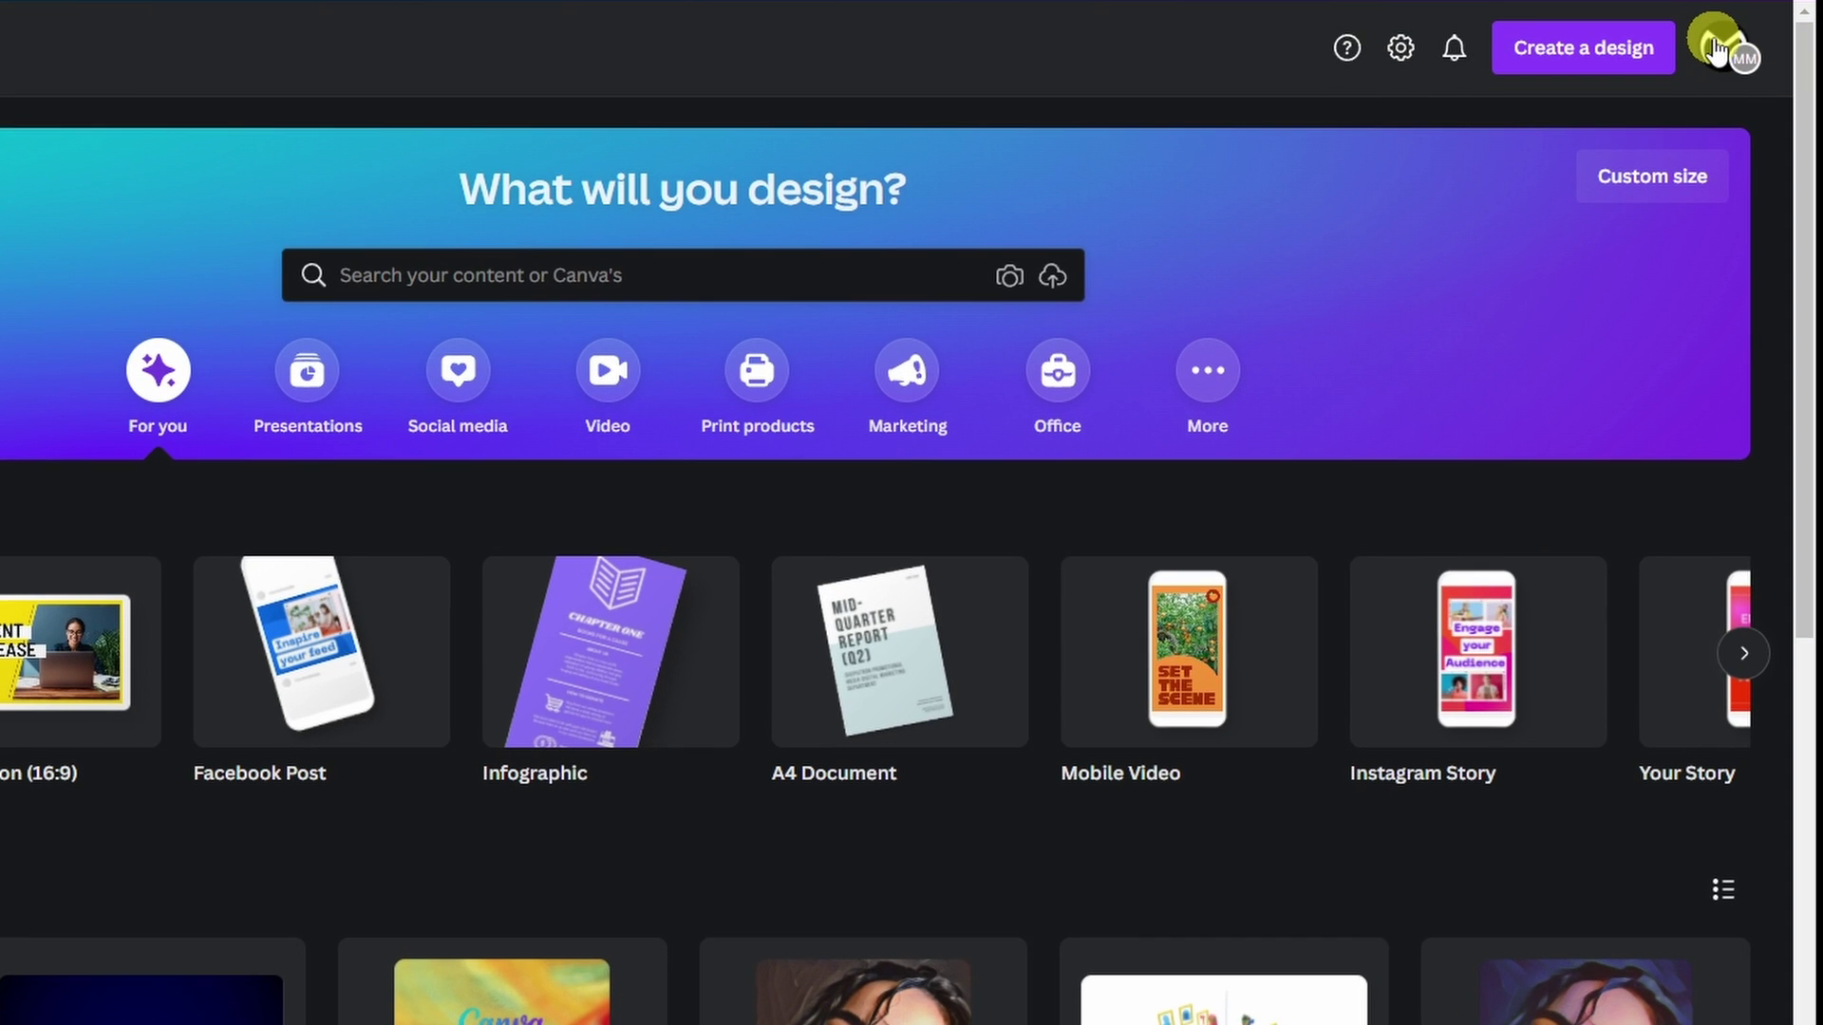
In Account settings, switch Canva's theme to Light, then back to Dark.
left_click(1714, 49)
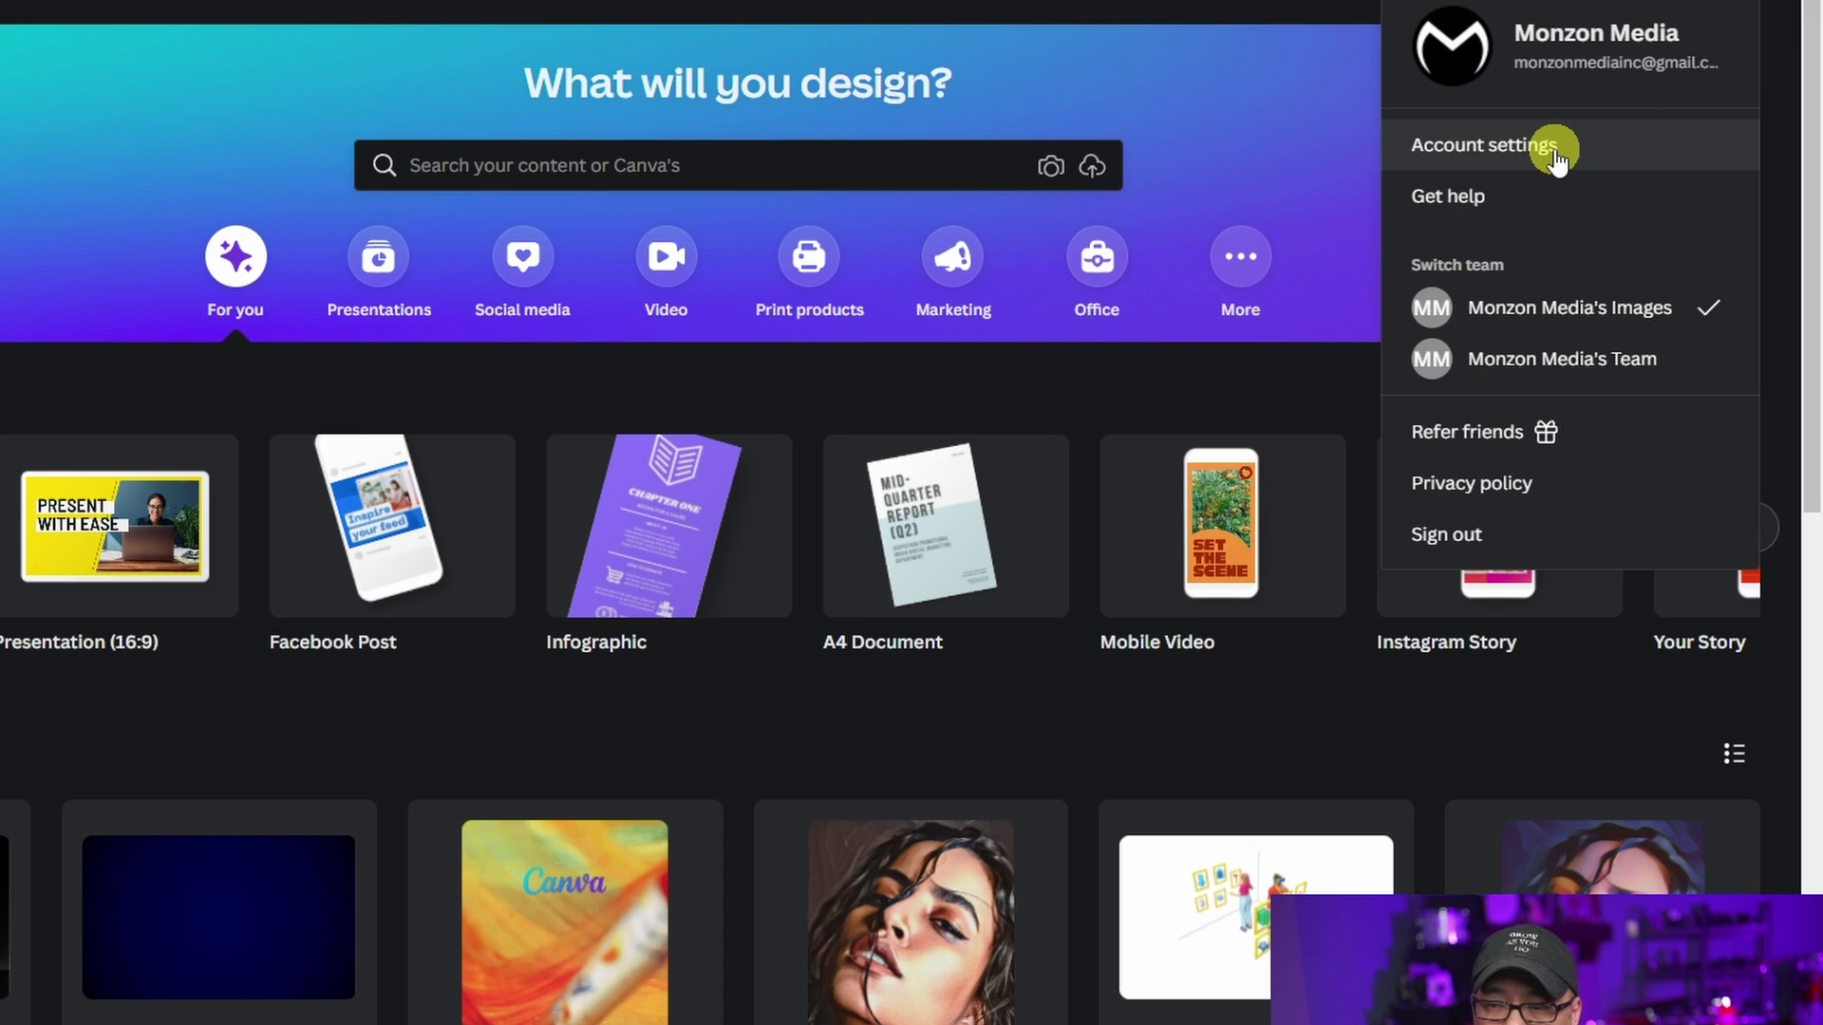
left_click(1557, 150)
scroll(649, 316, "down", 3)
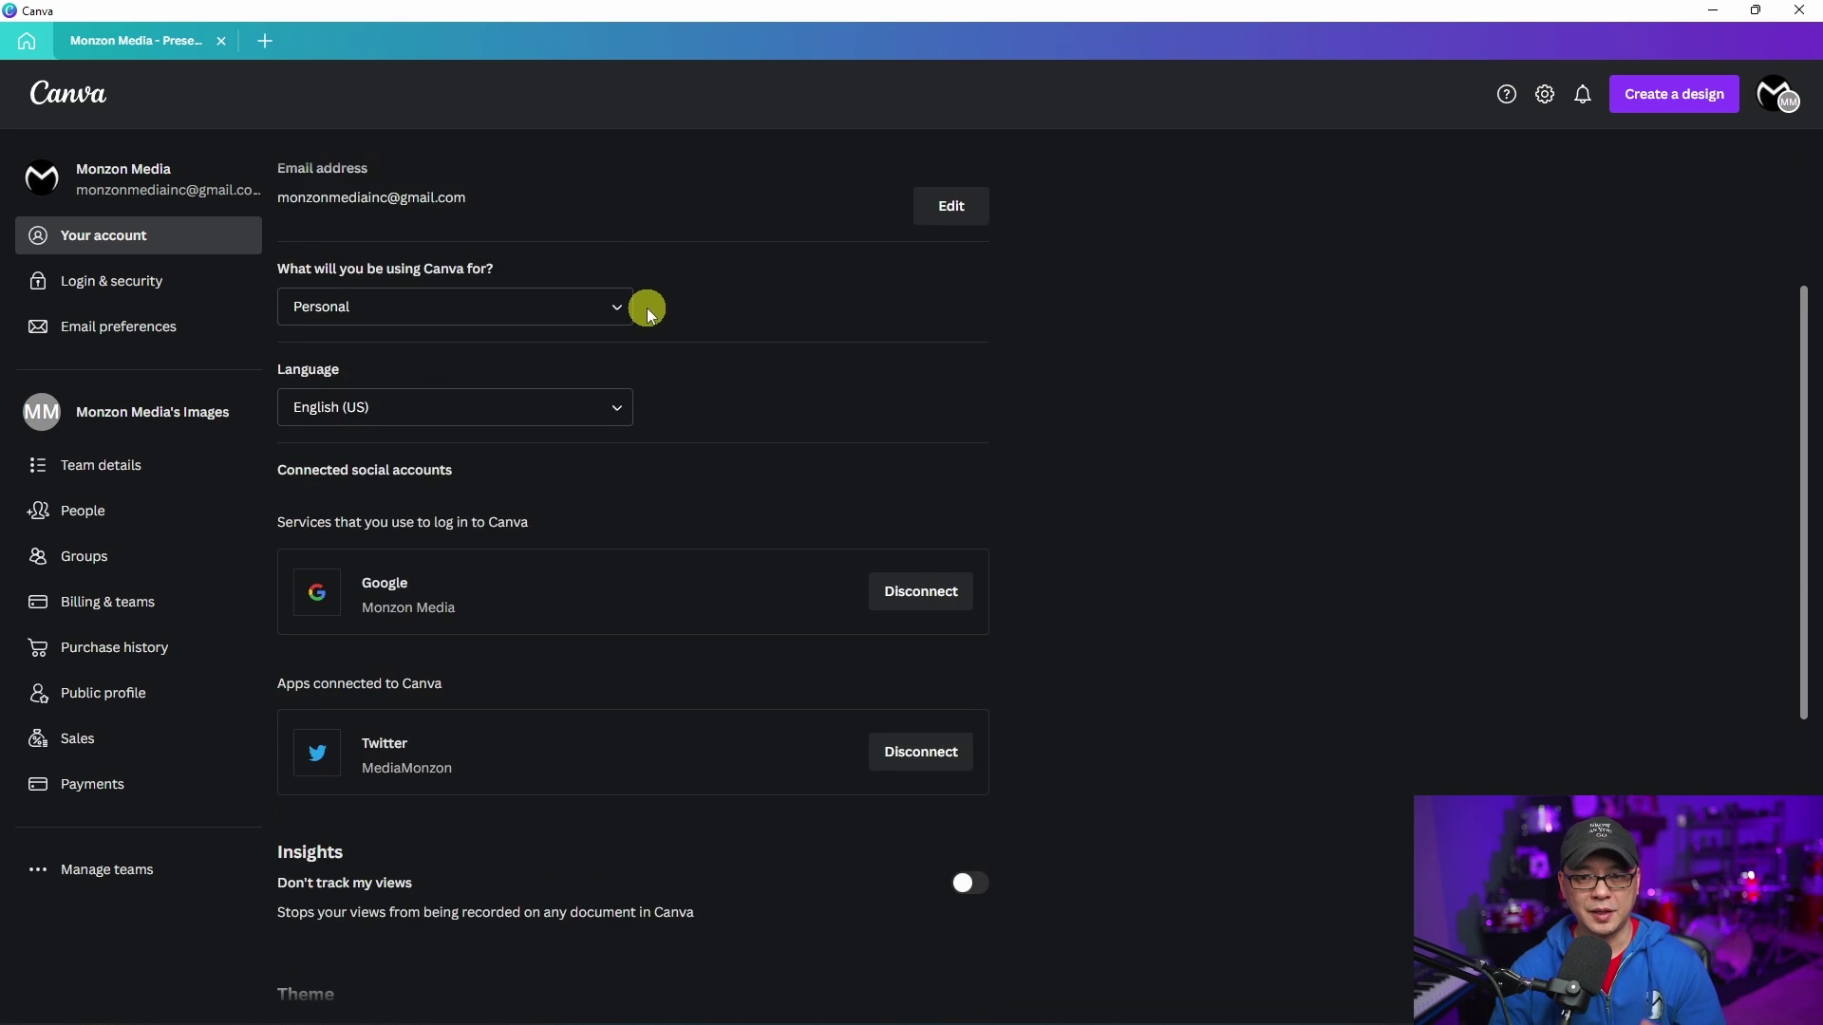
scroll(665, 333, "down", 6)
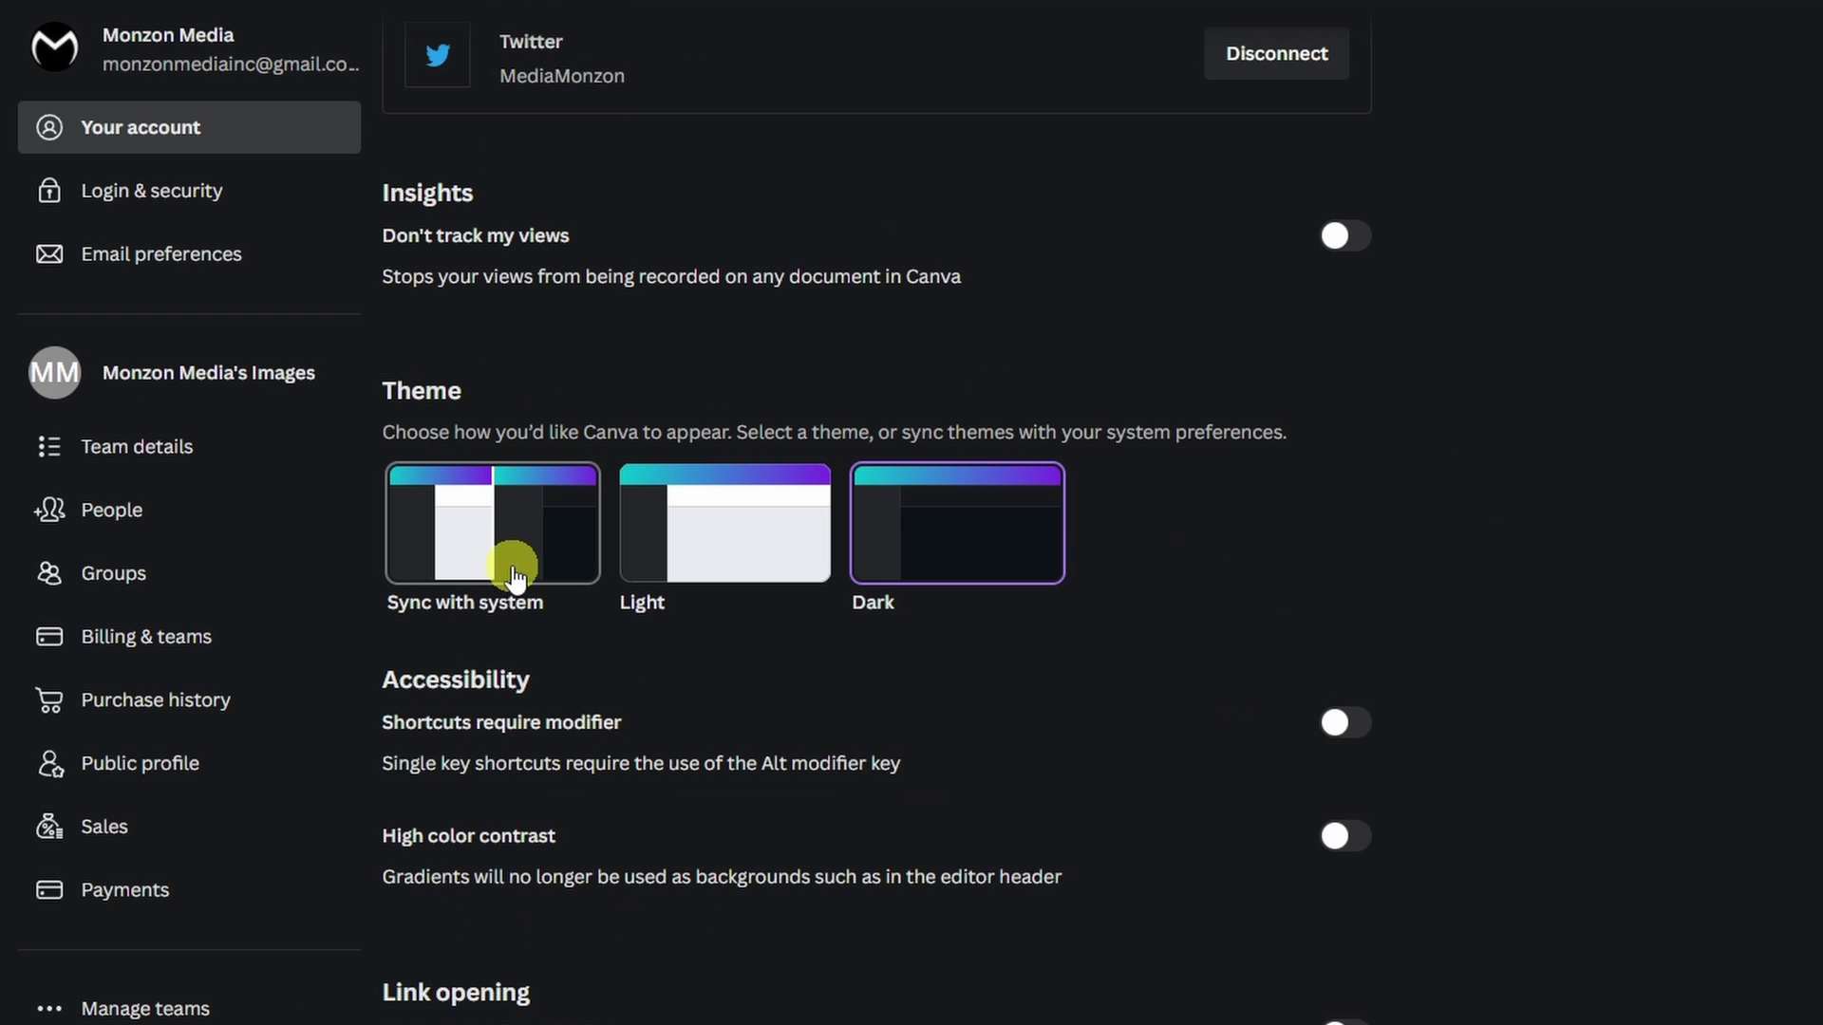
left_click(680, 534)
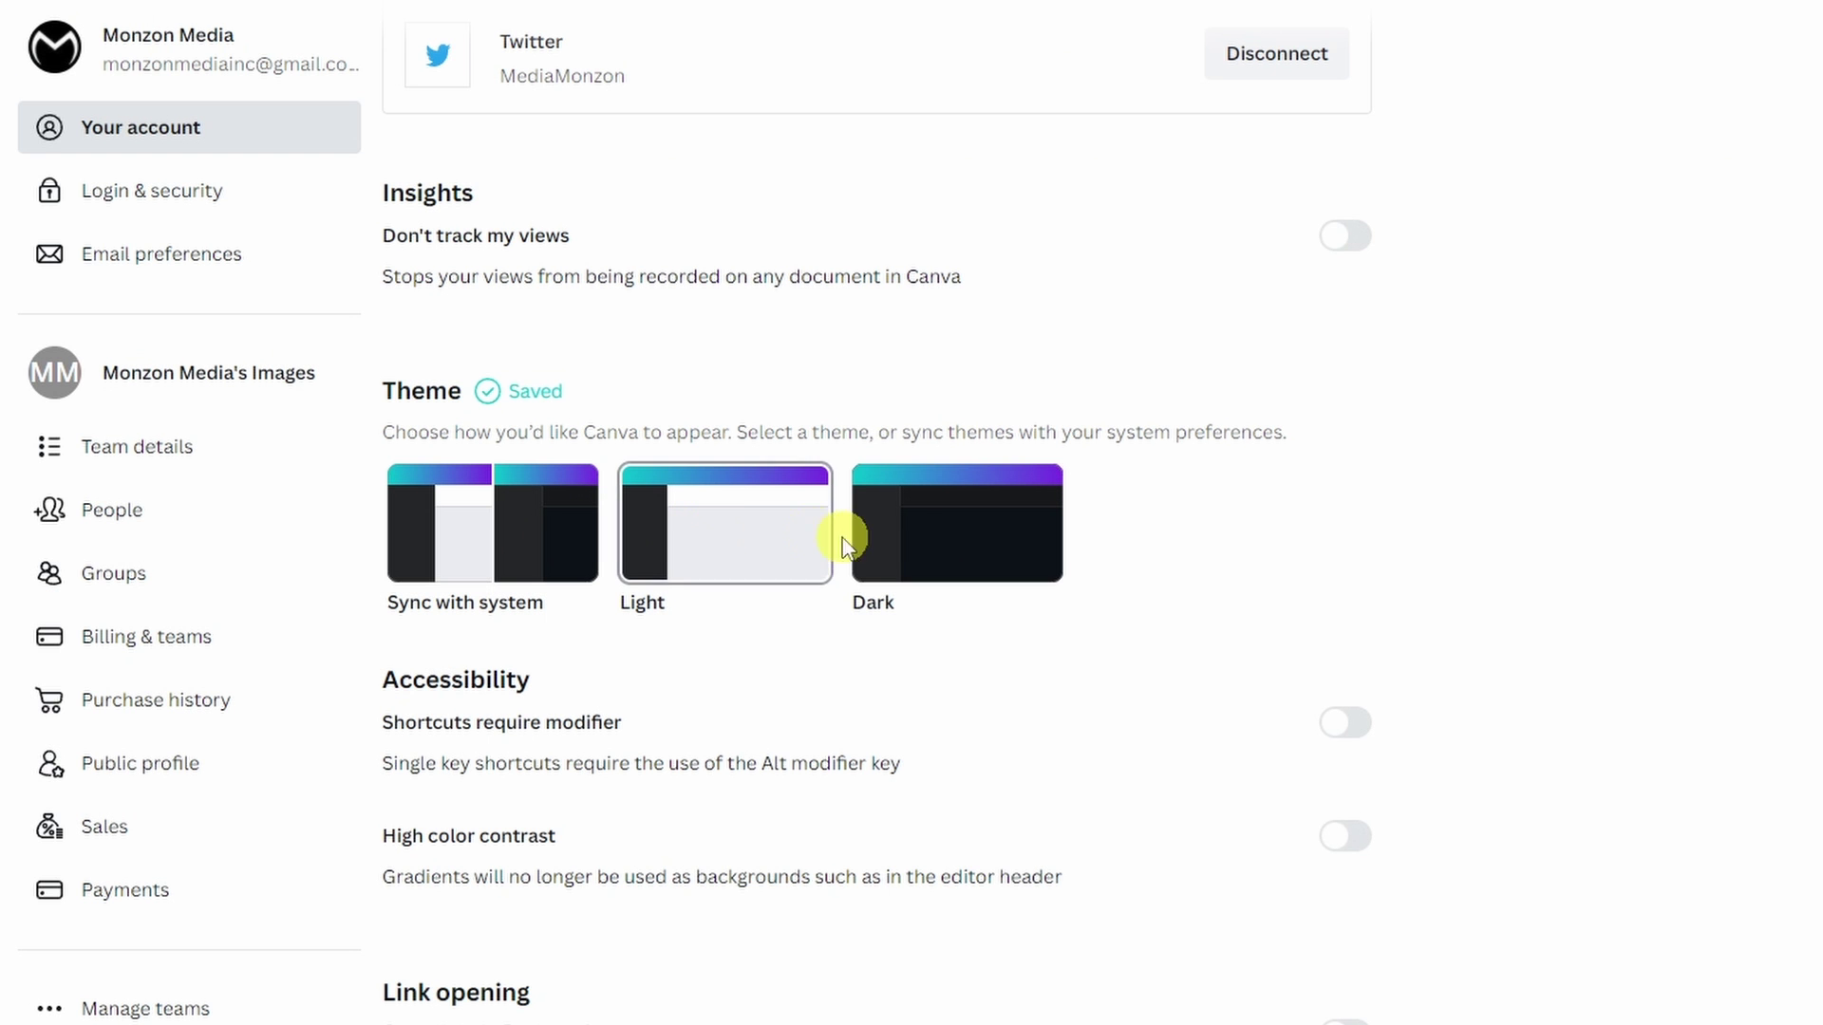
left_click(907, 531)
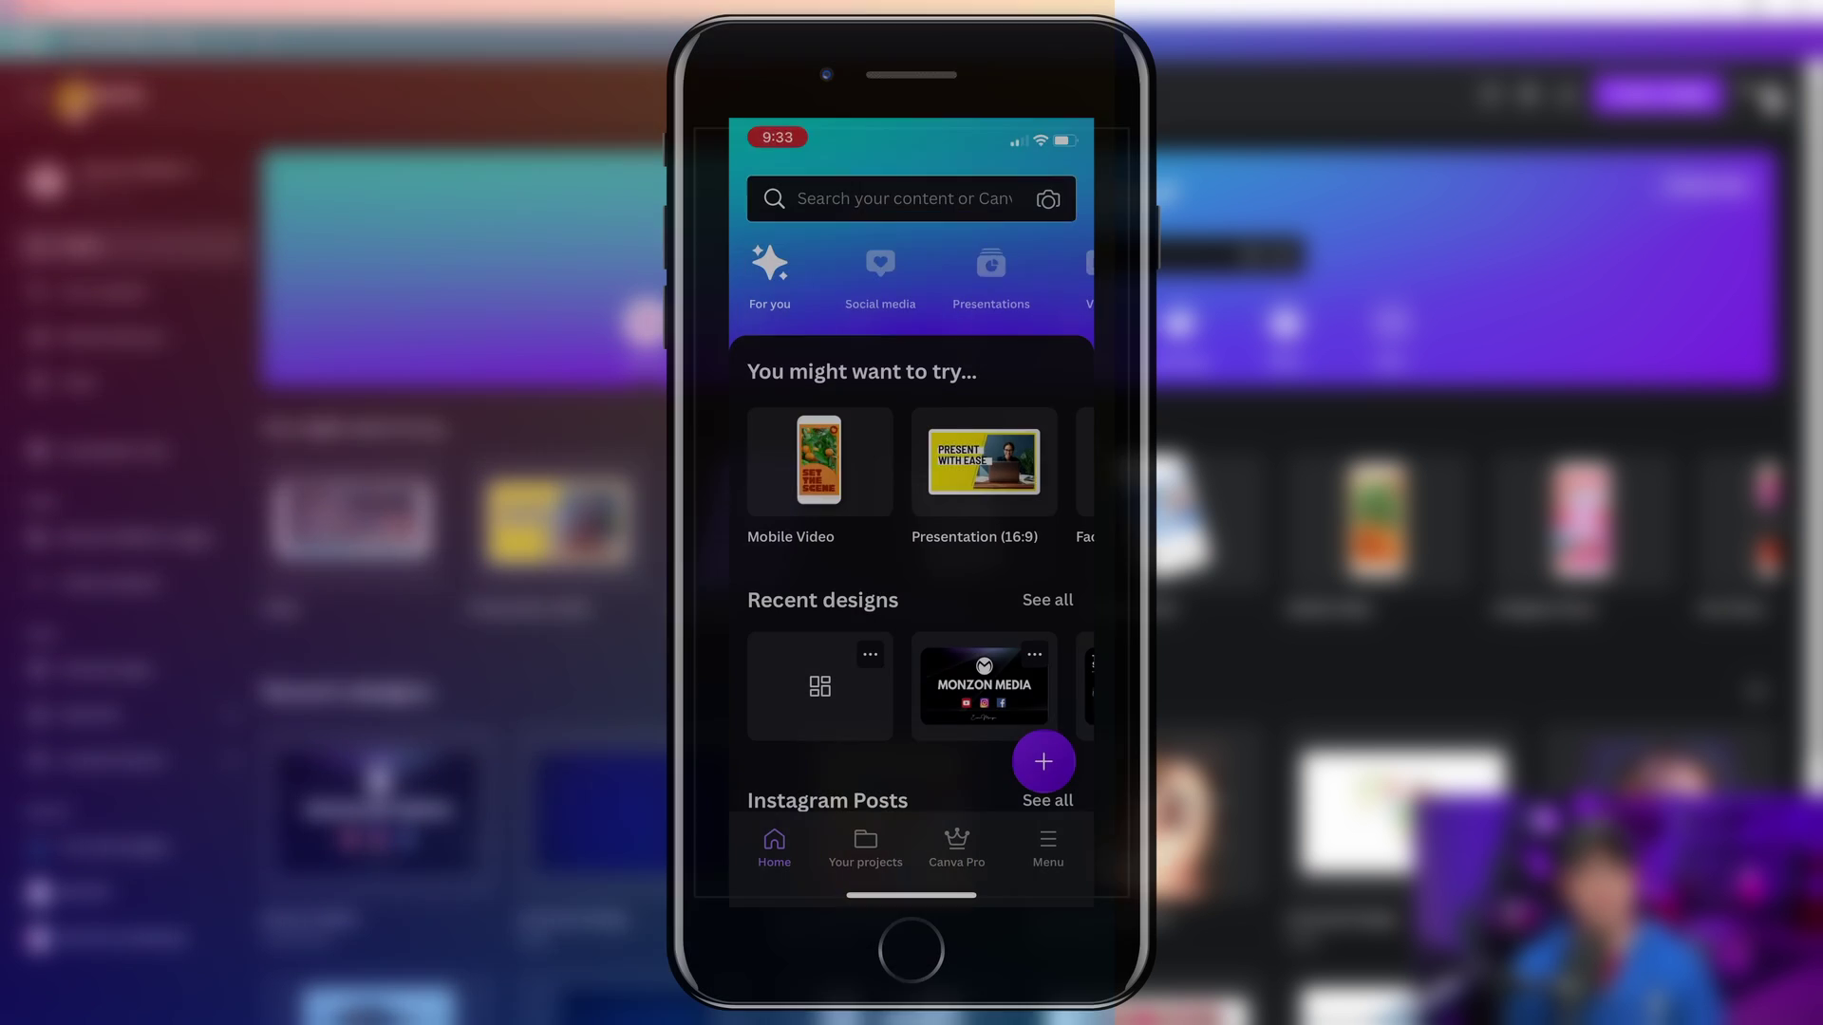
In the phone app, go through Menu, Settings and Your account to the Theme section.
left_click(1048, 847)
scroll(912, 523, "down", 5)
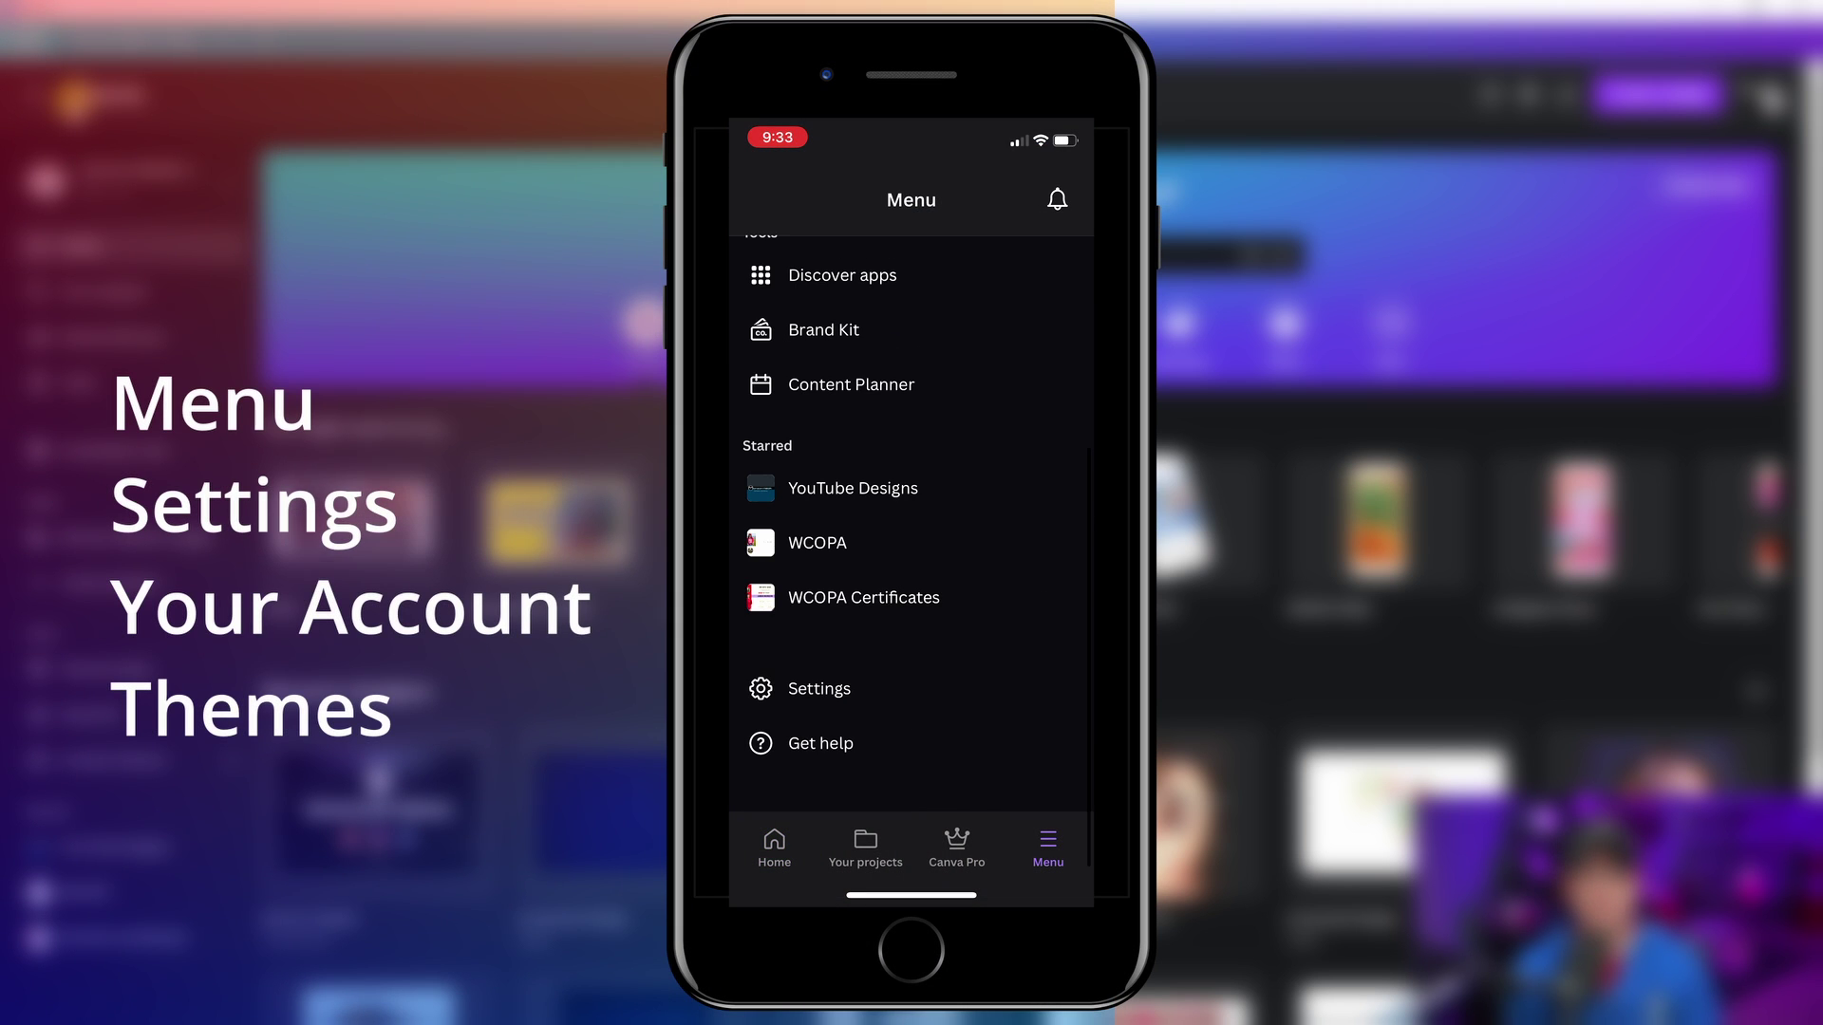
left_click(818, 688)
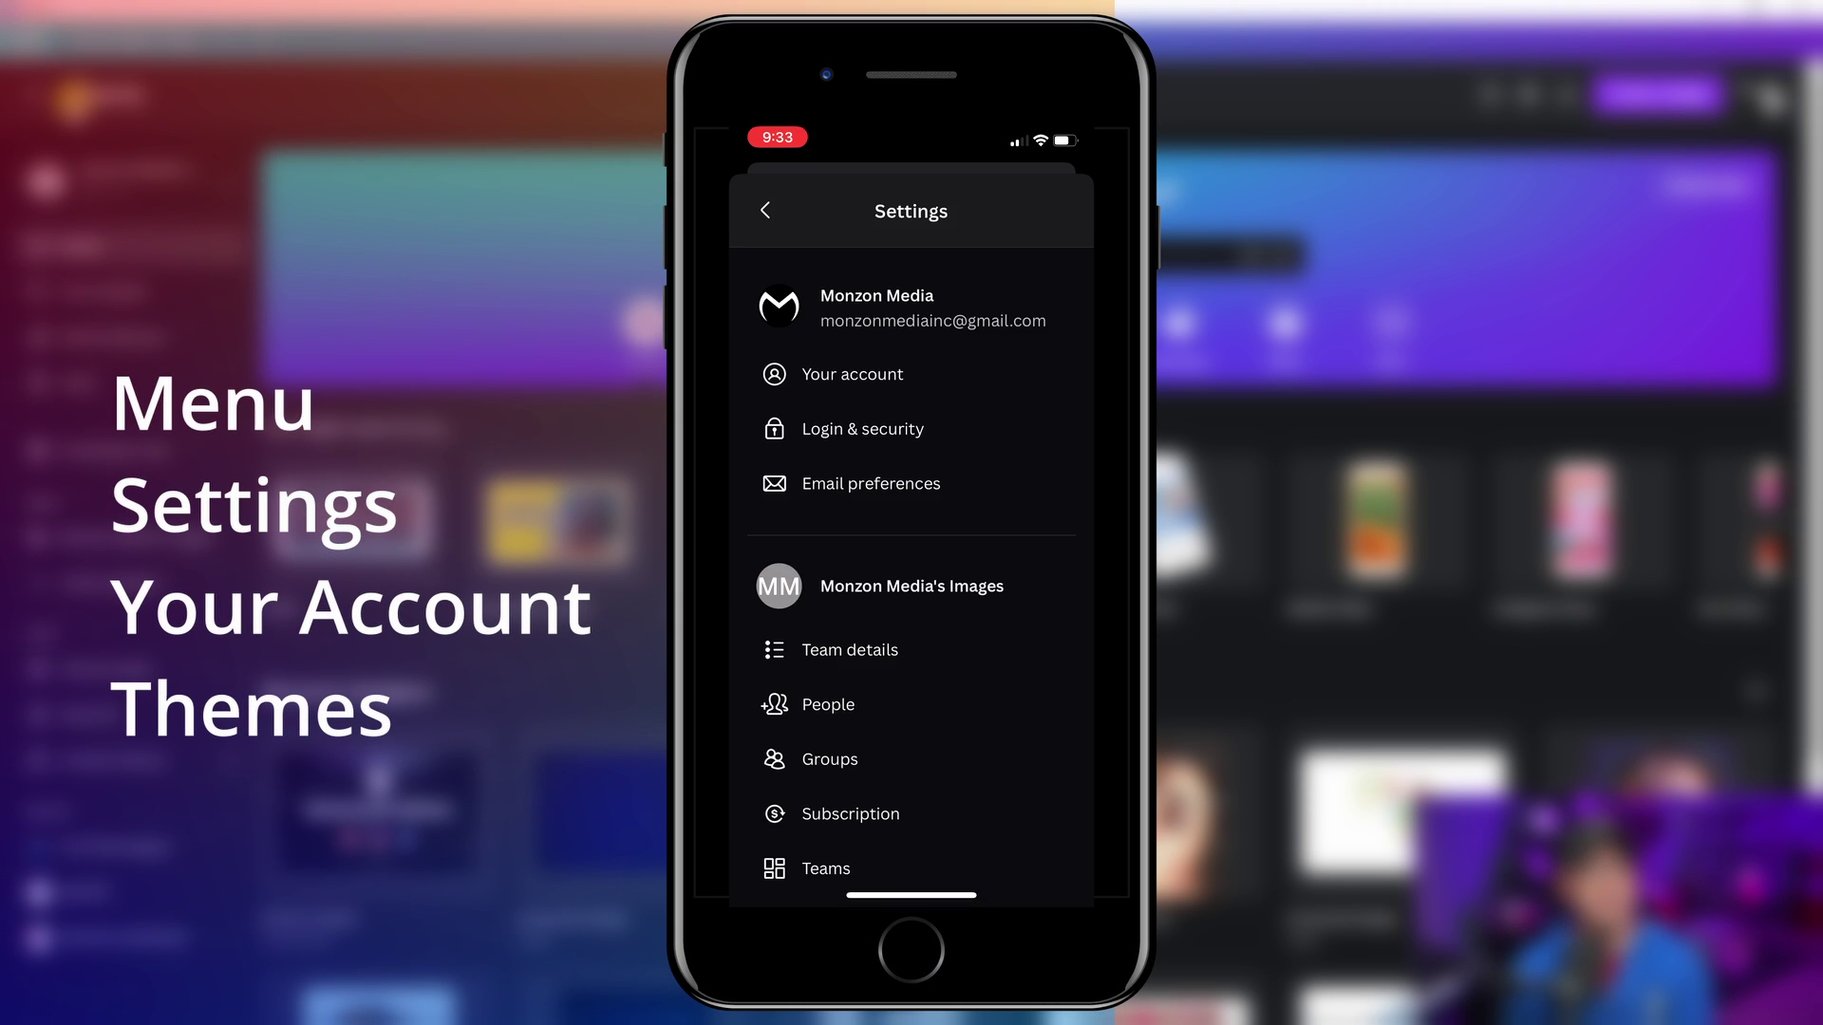
left_click(852, 374)
scroll(912, 570, "down", 10)
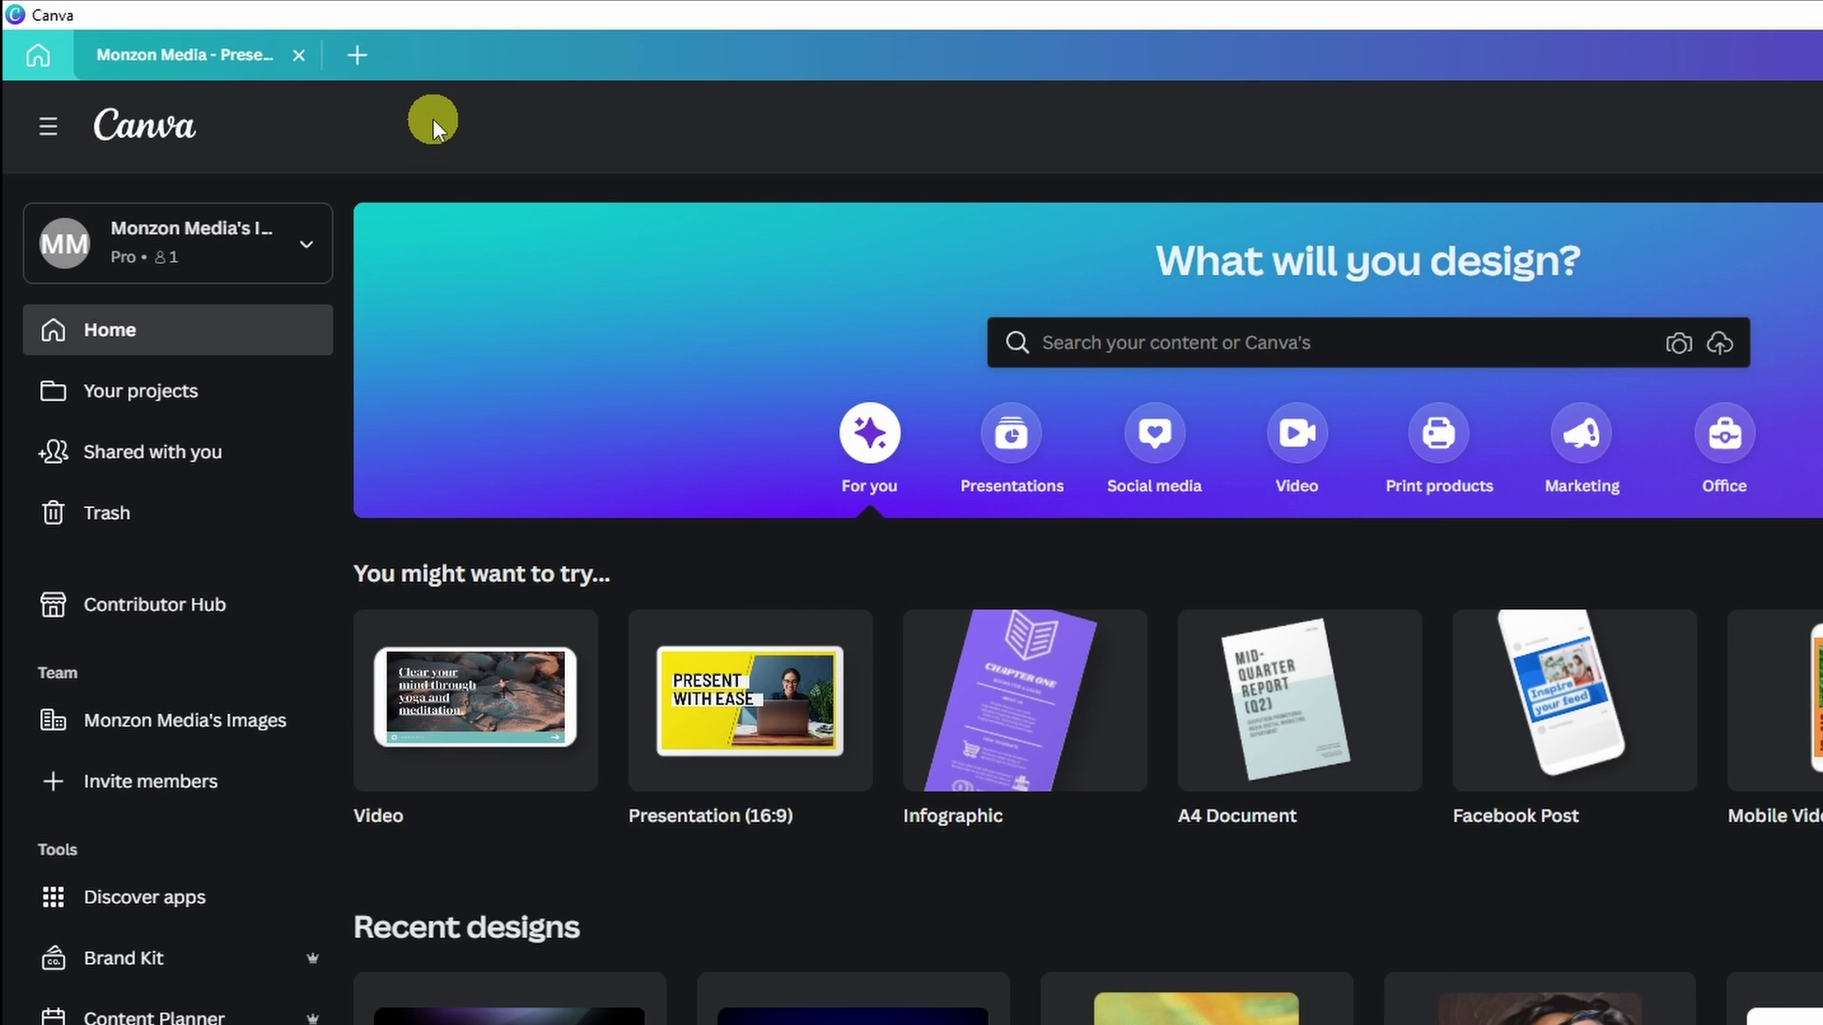
left_click(355, 55)
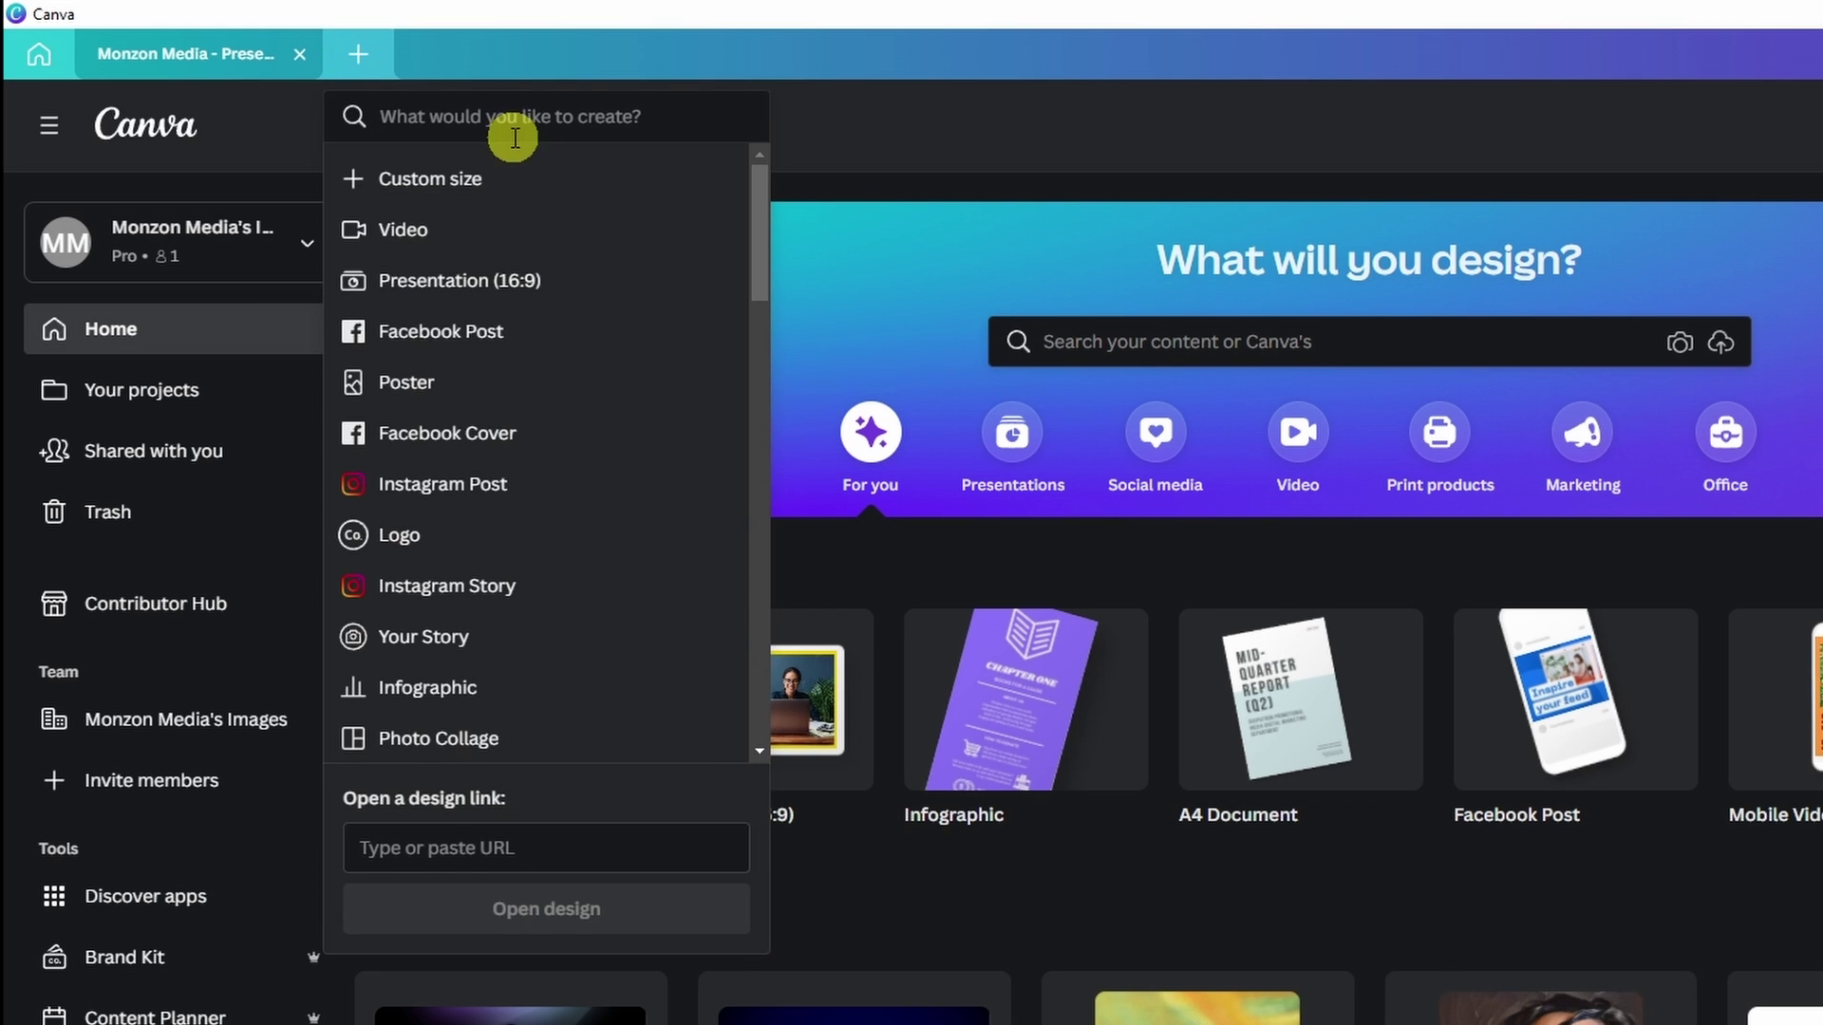
left_click(516, 178)
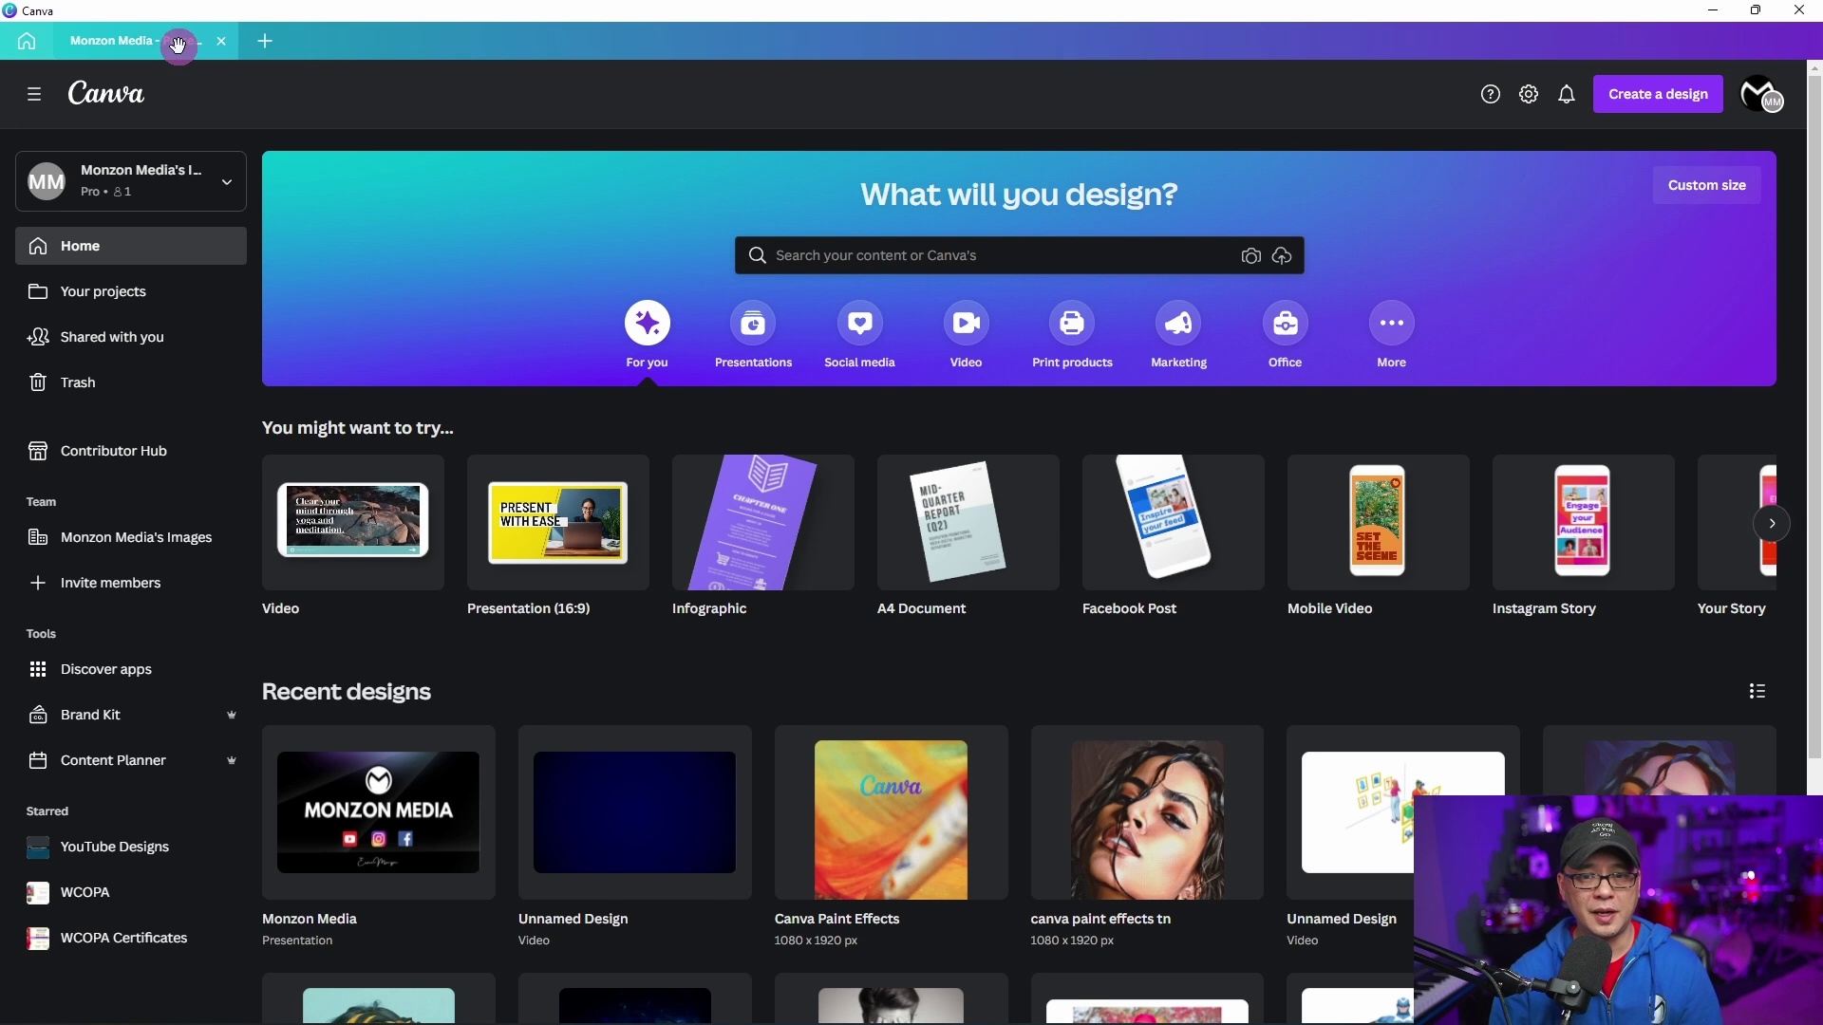
Create a video from the neon 'Welcome to my channel' template beside the Monzon Media presentation.
left_click(202, 50)
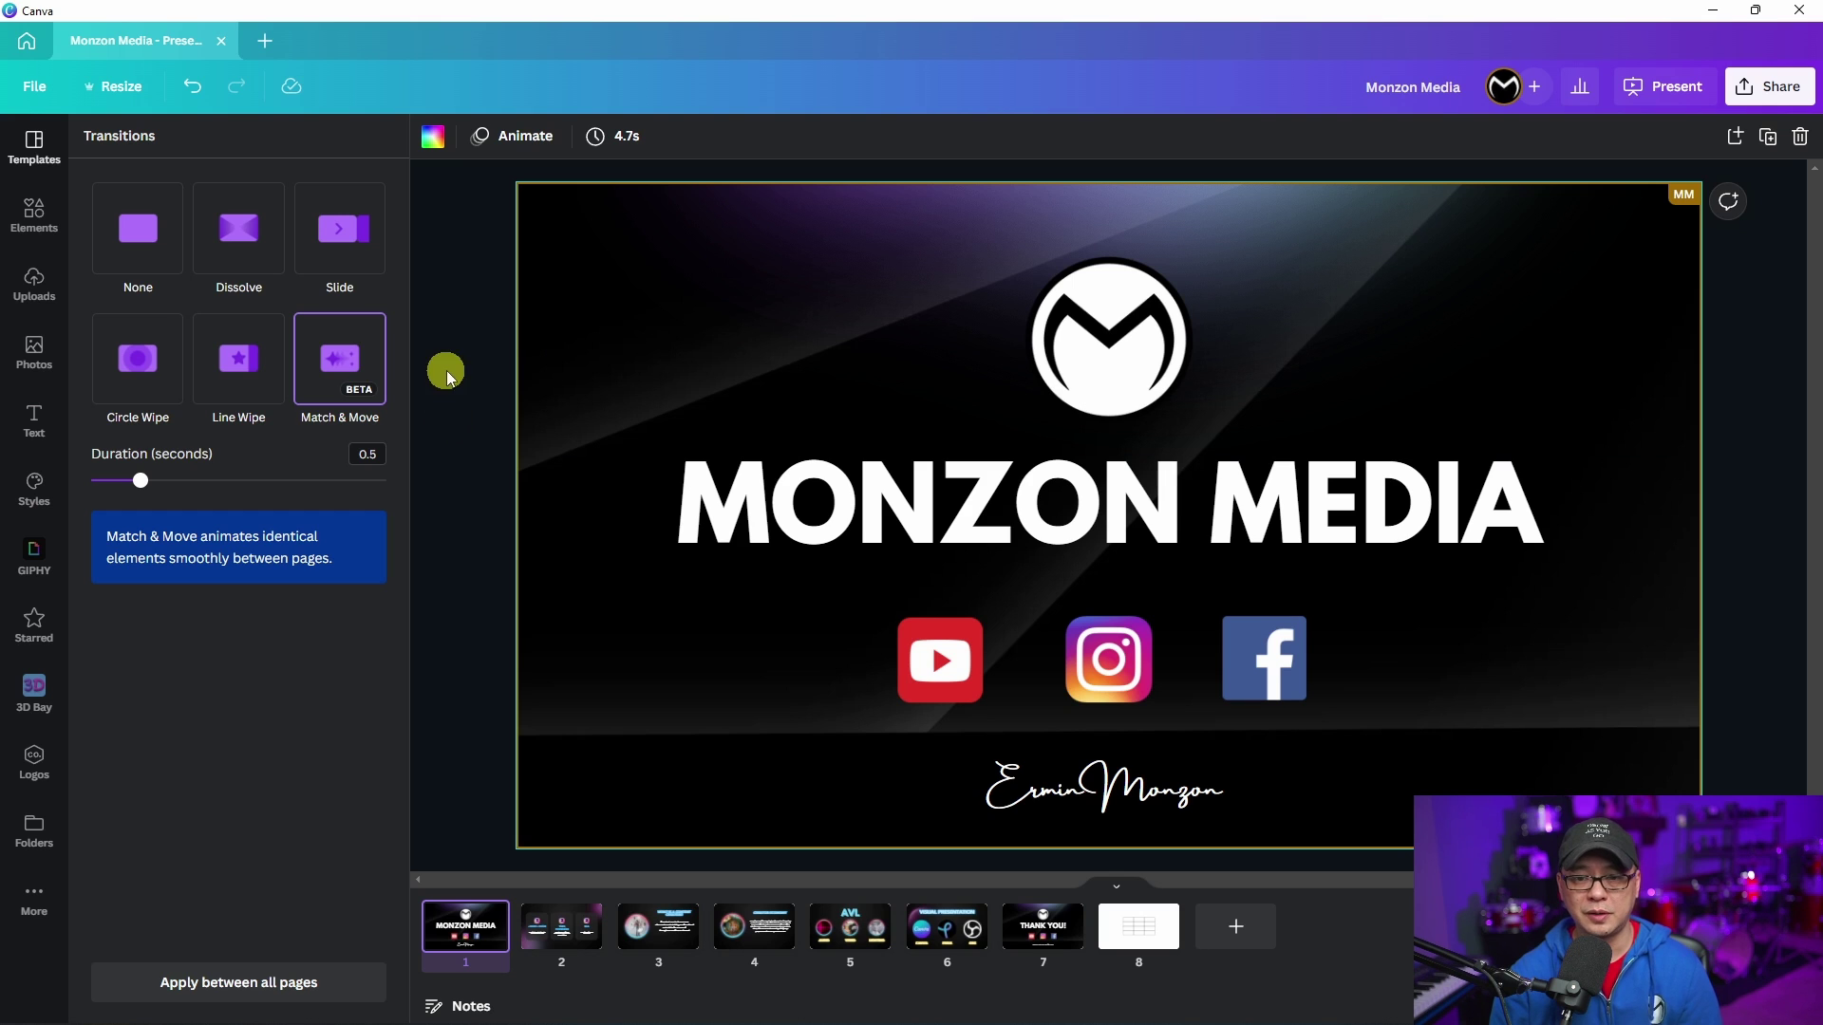
left_click(280, 35)
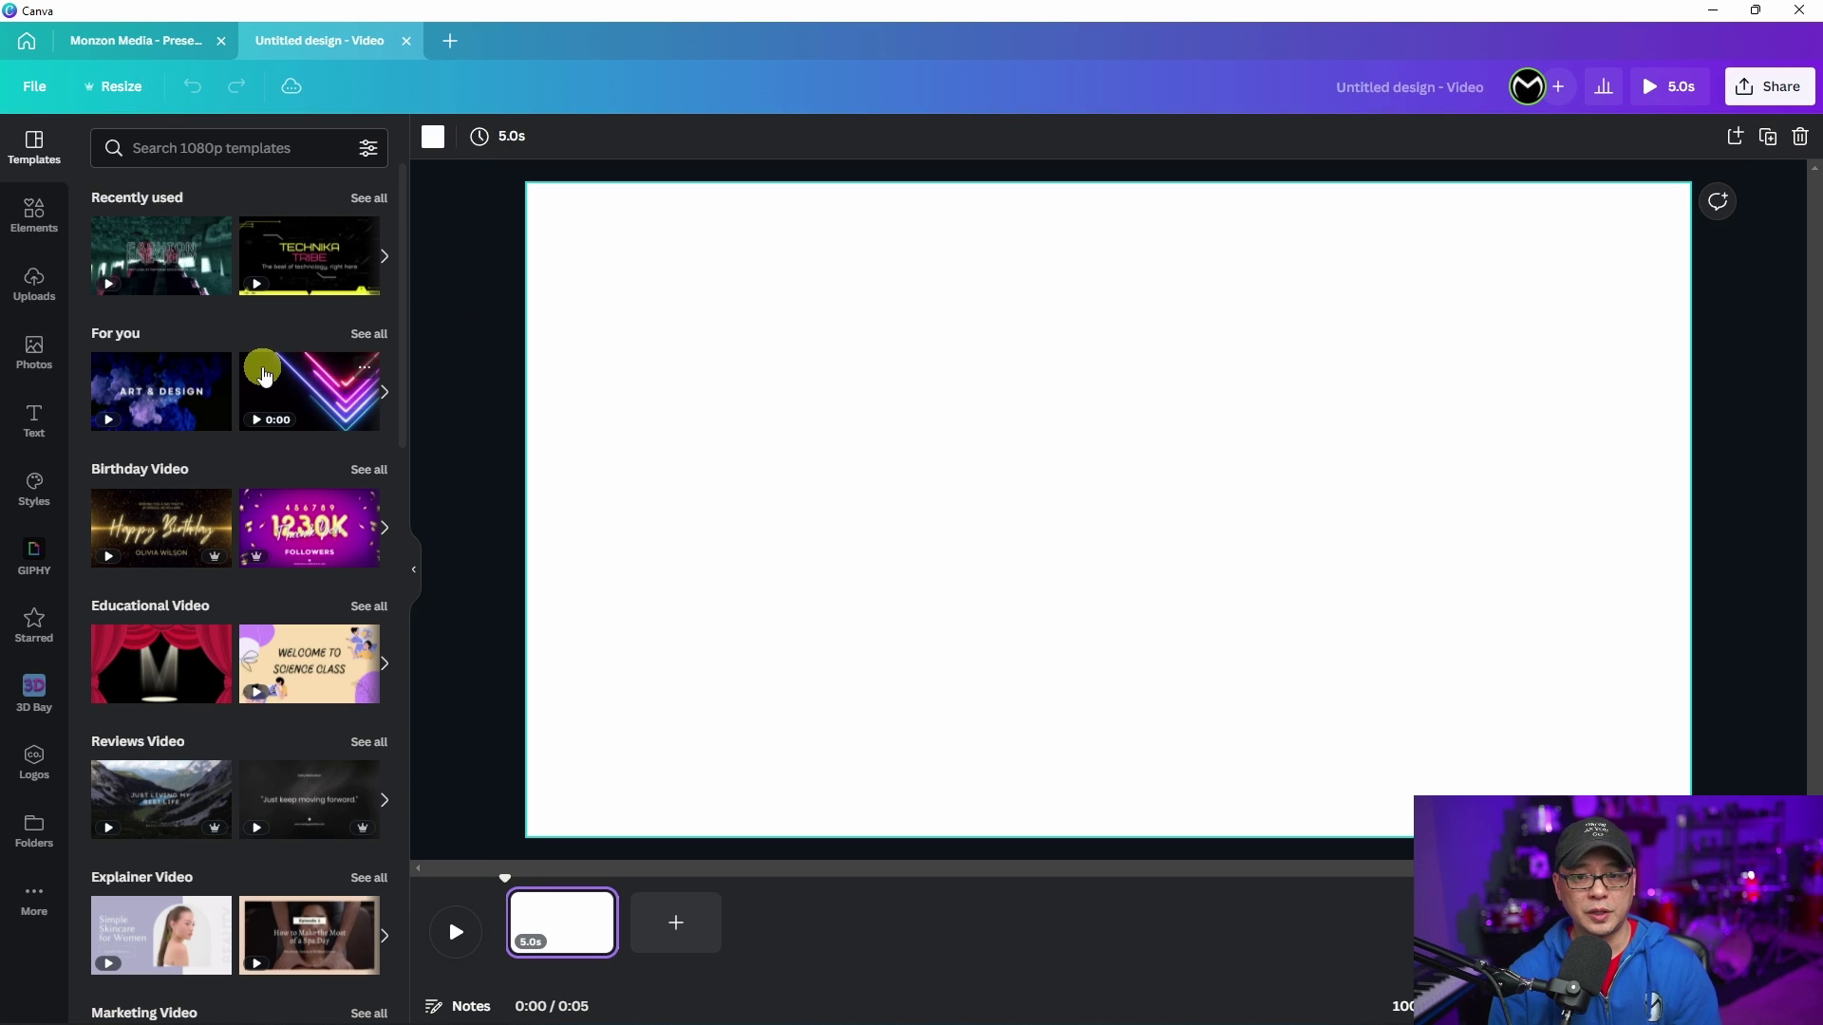
left_click(310, 391)
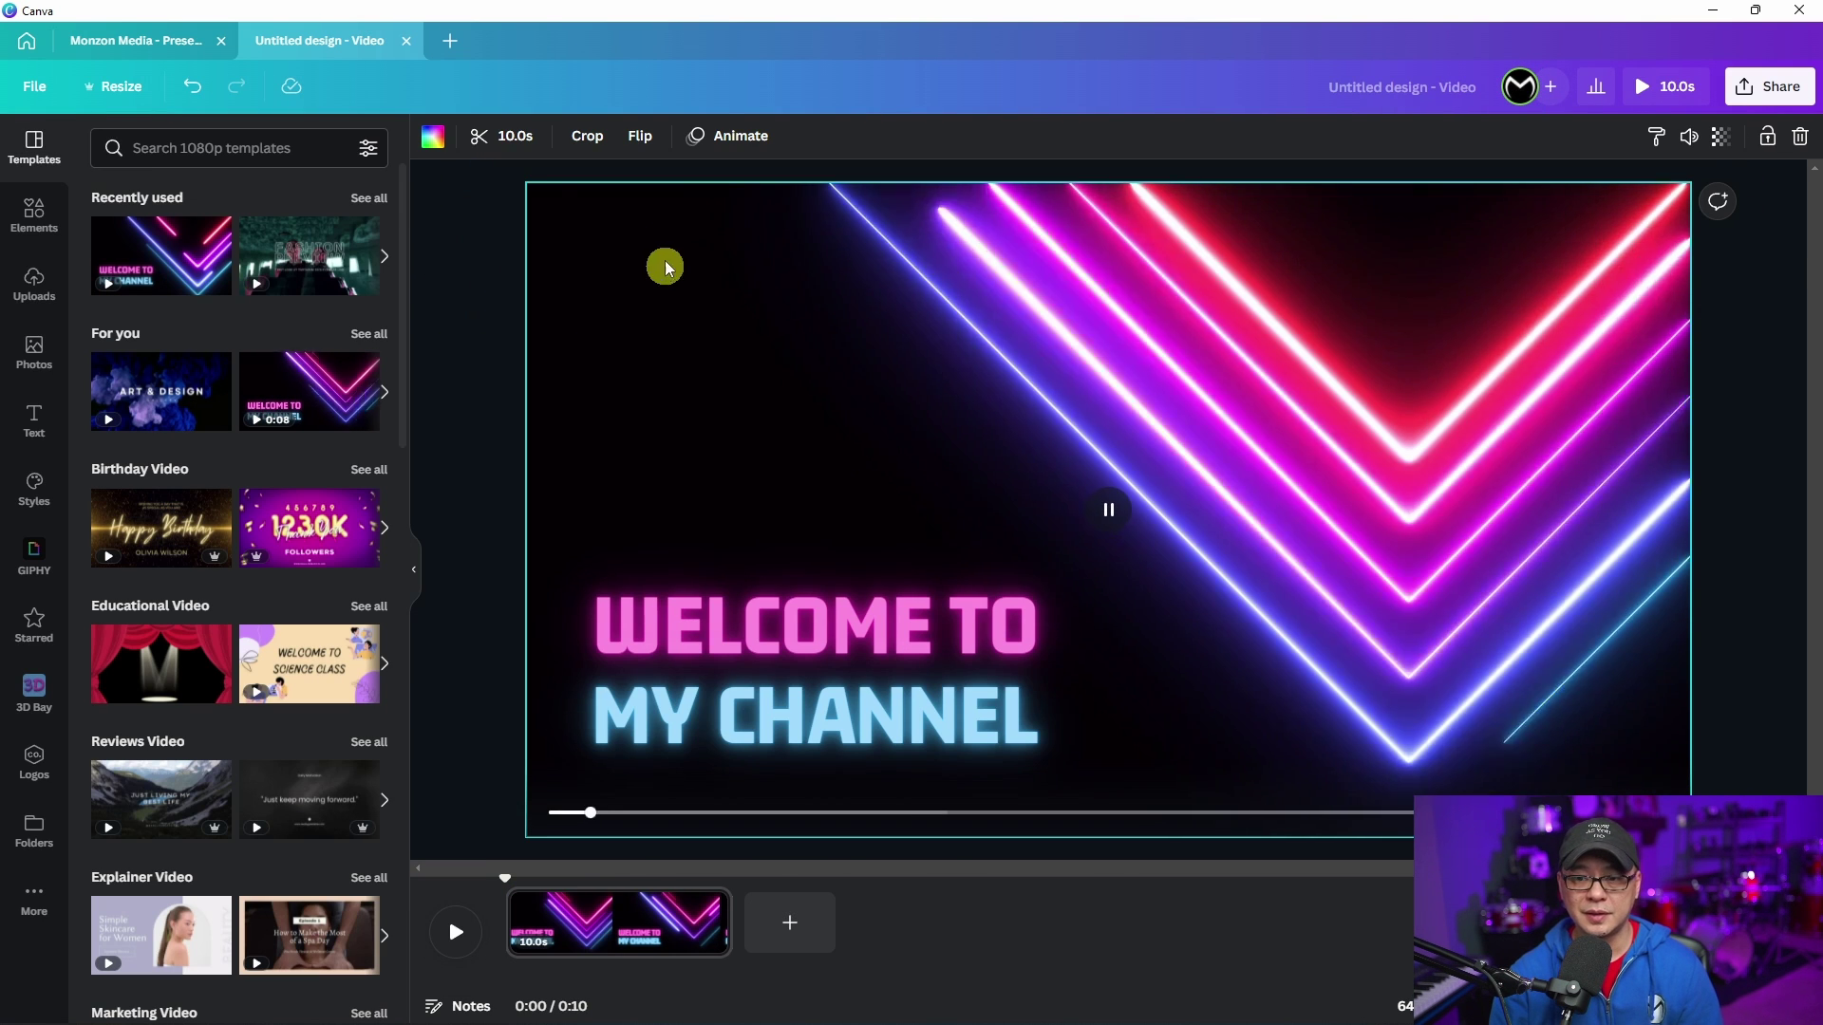
left_click(121, 33)
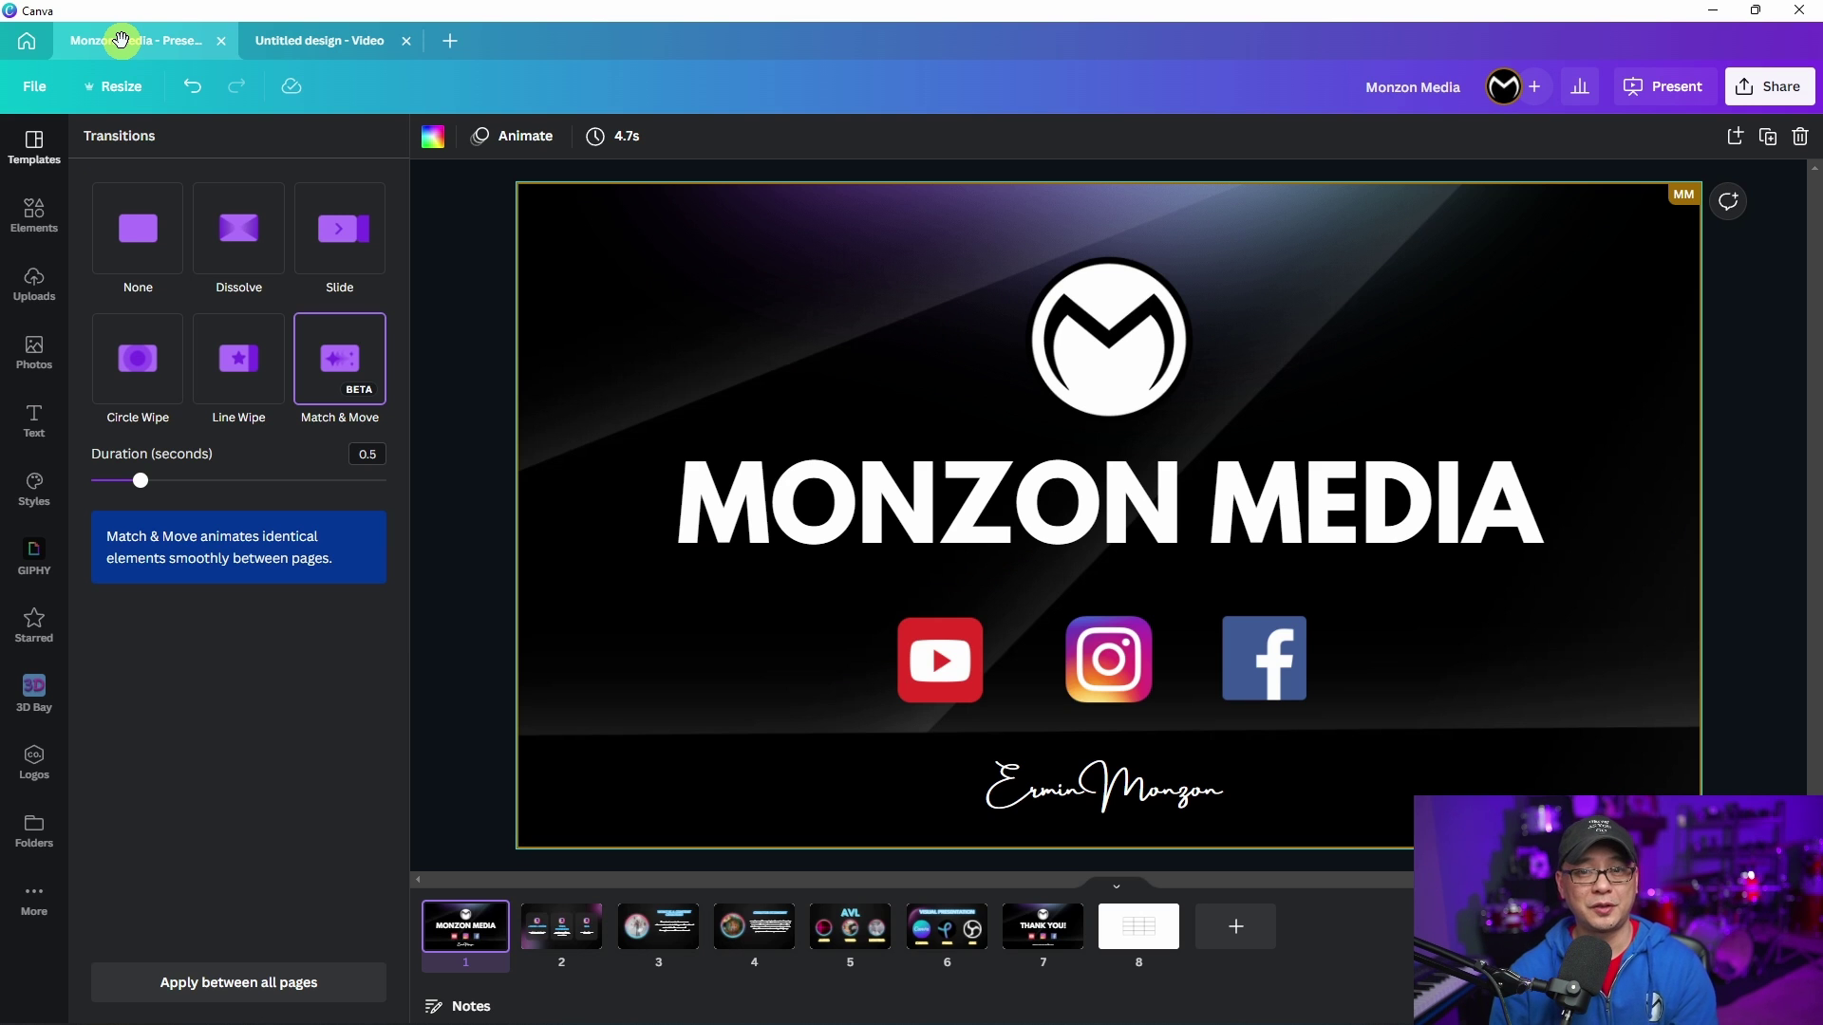
left_click(320, 45)
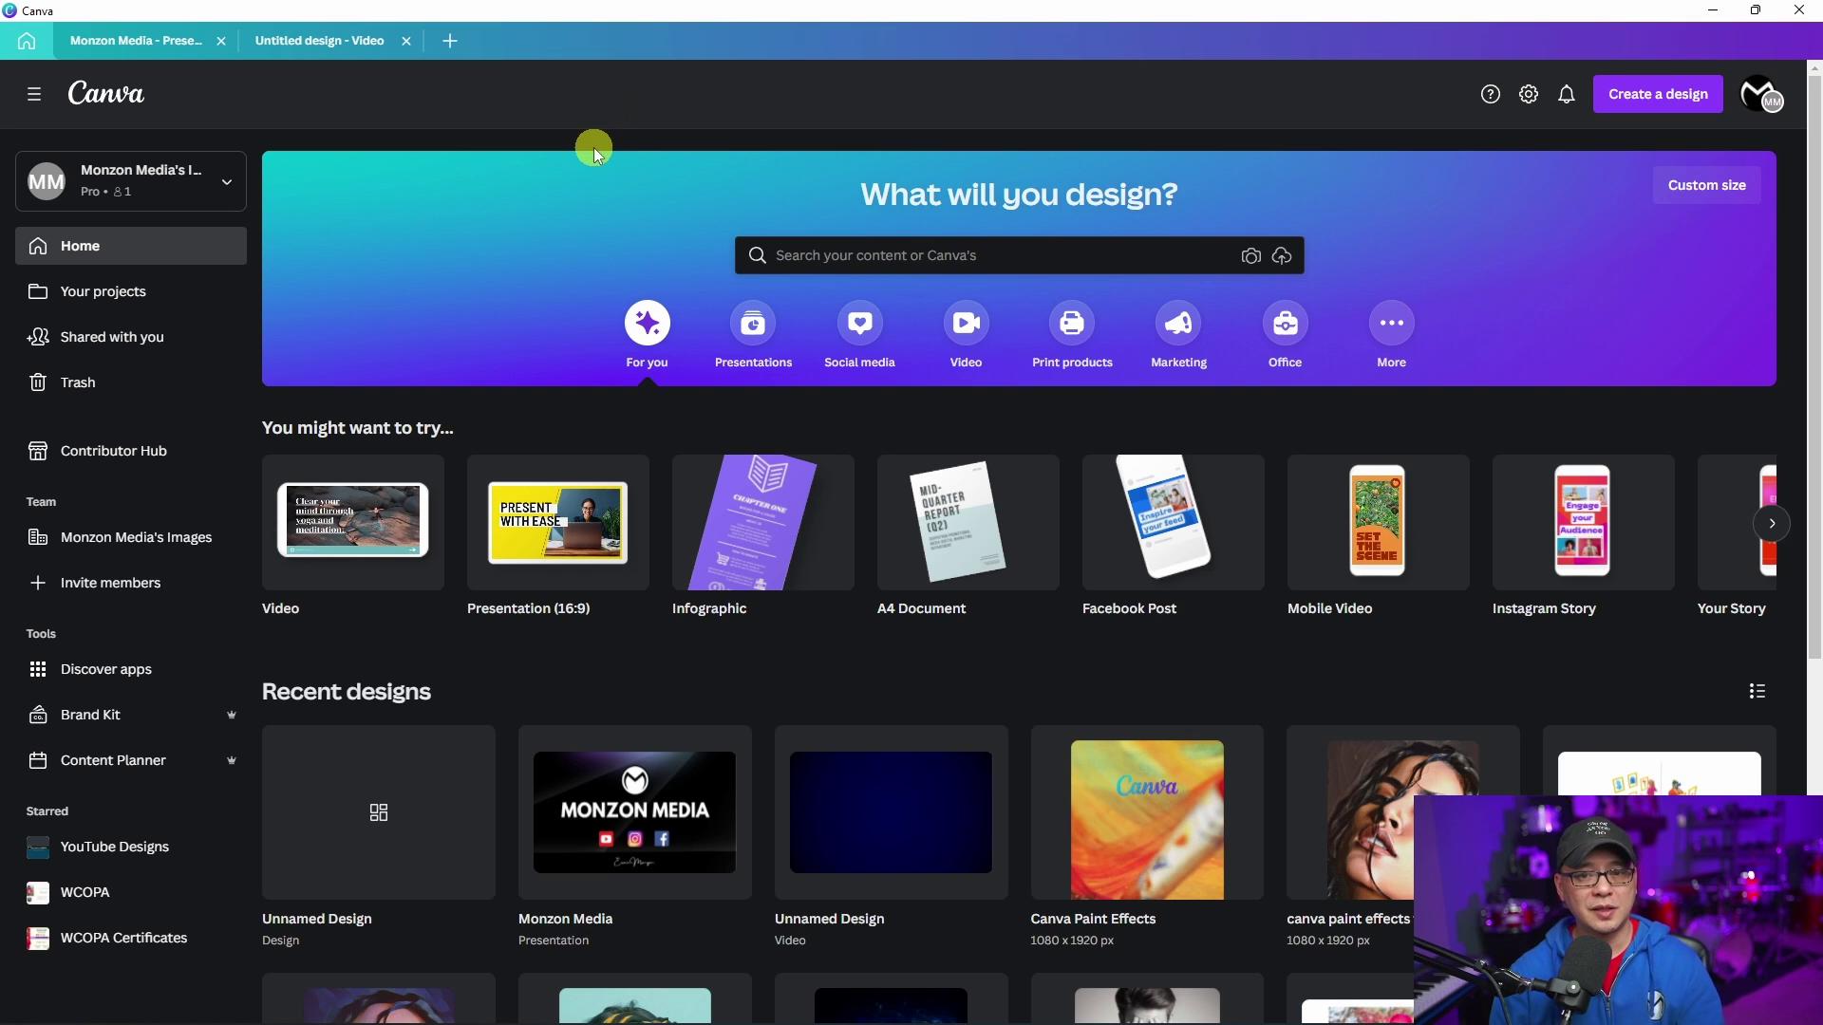
Duplicate the Monzon Media Main Colours palette in the Brand Kit.
left_click(134, 724)
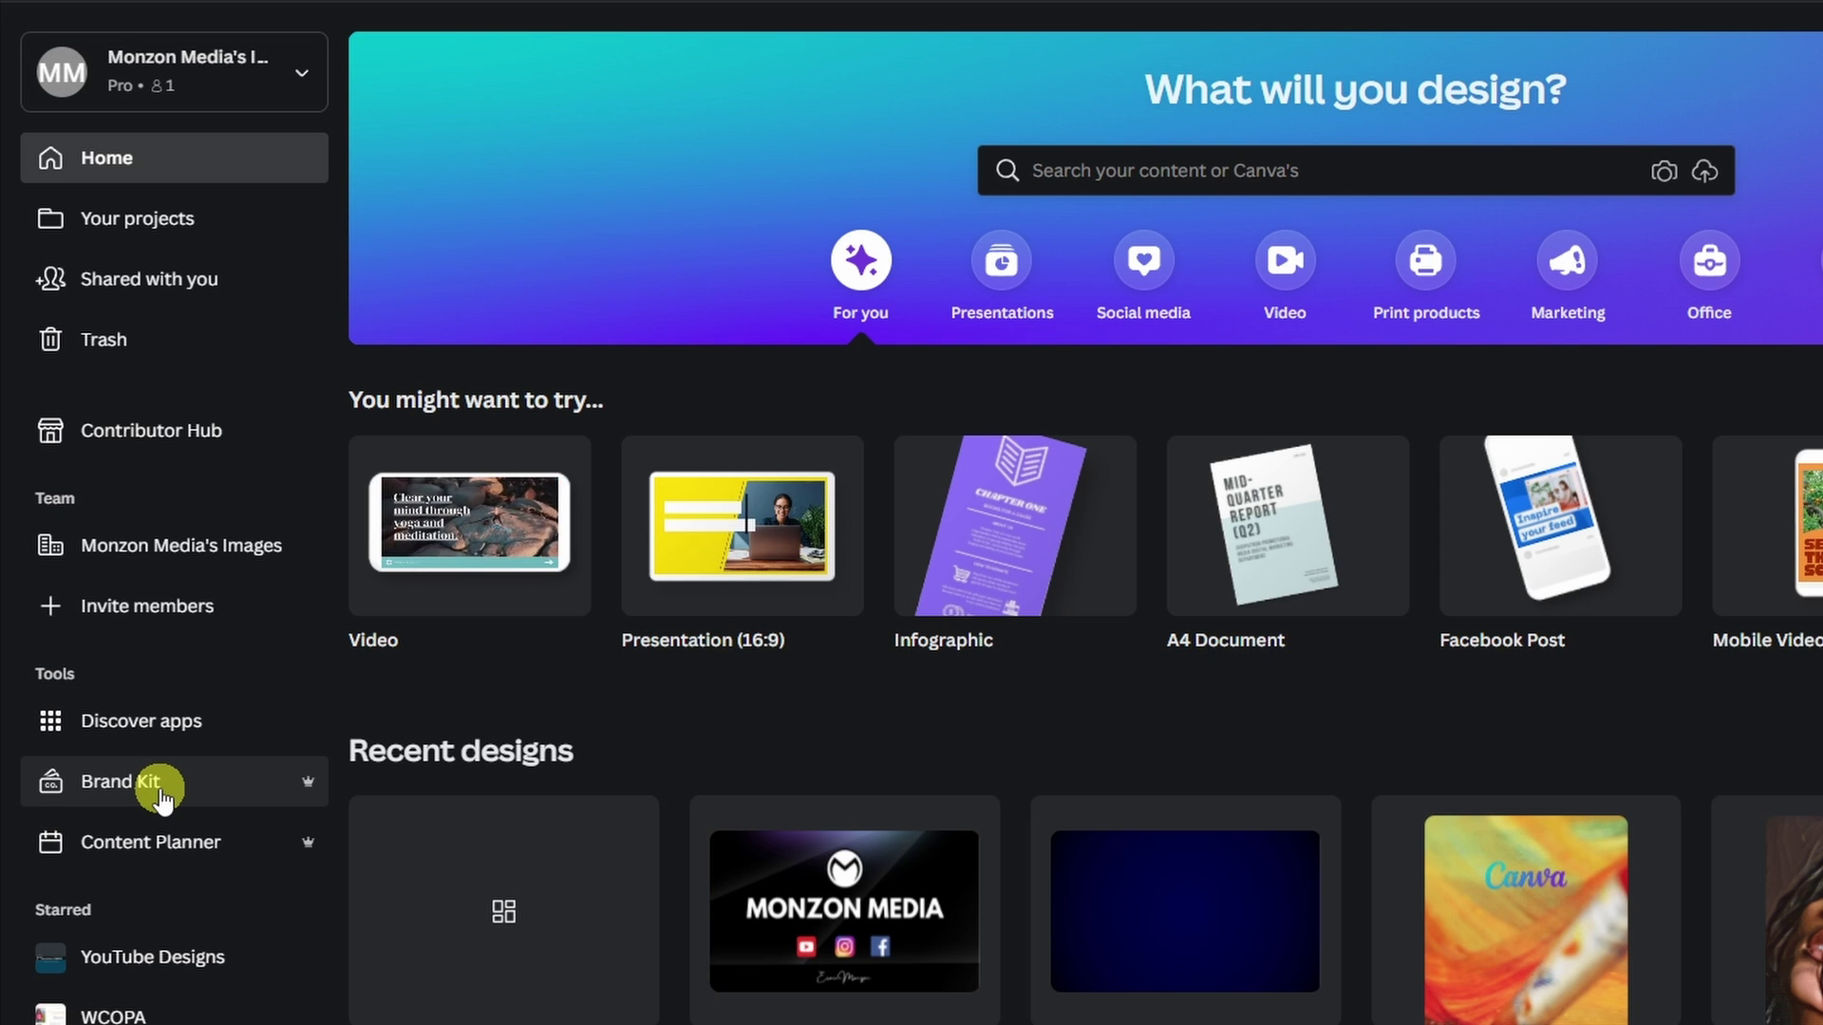
left_click(161, 794)
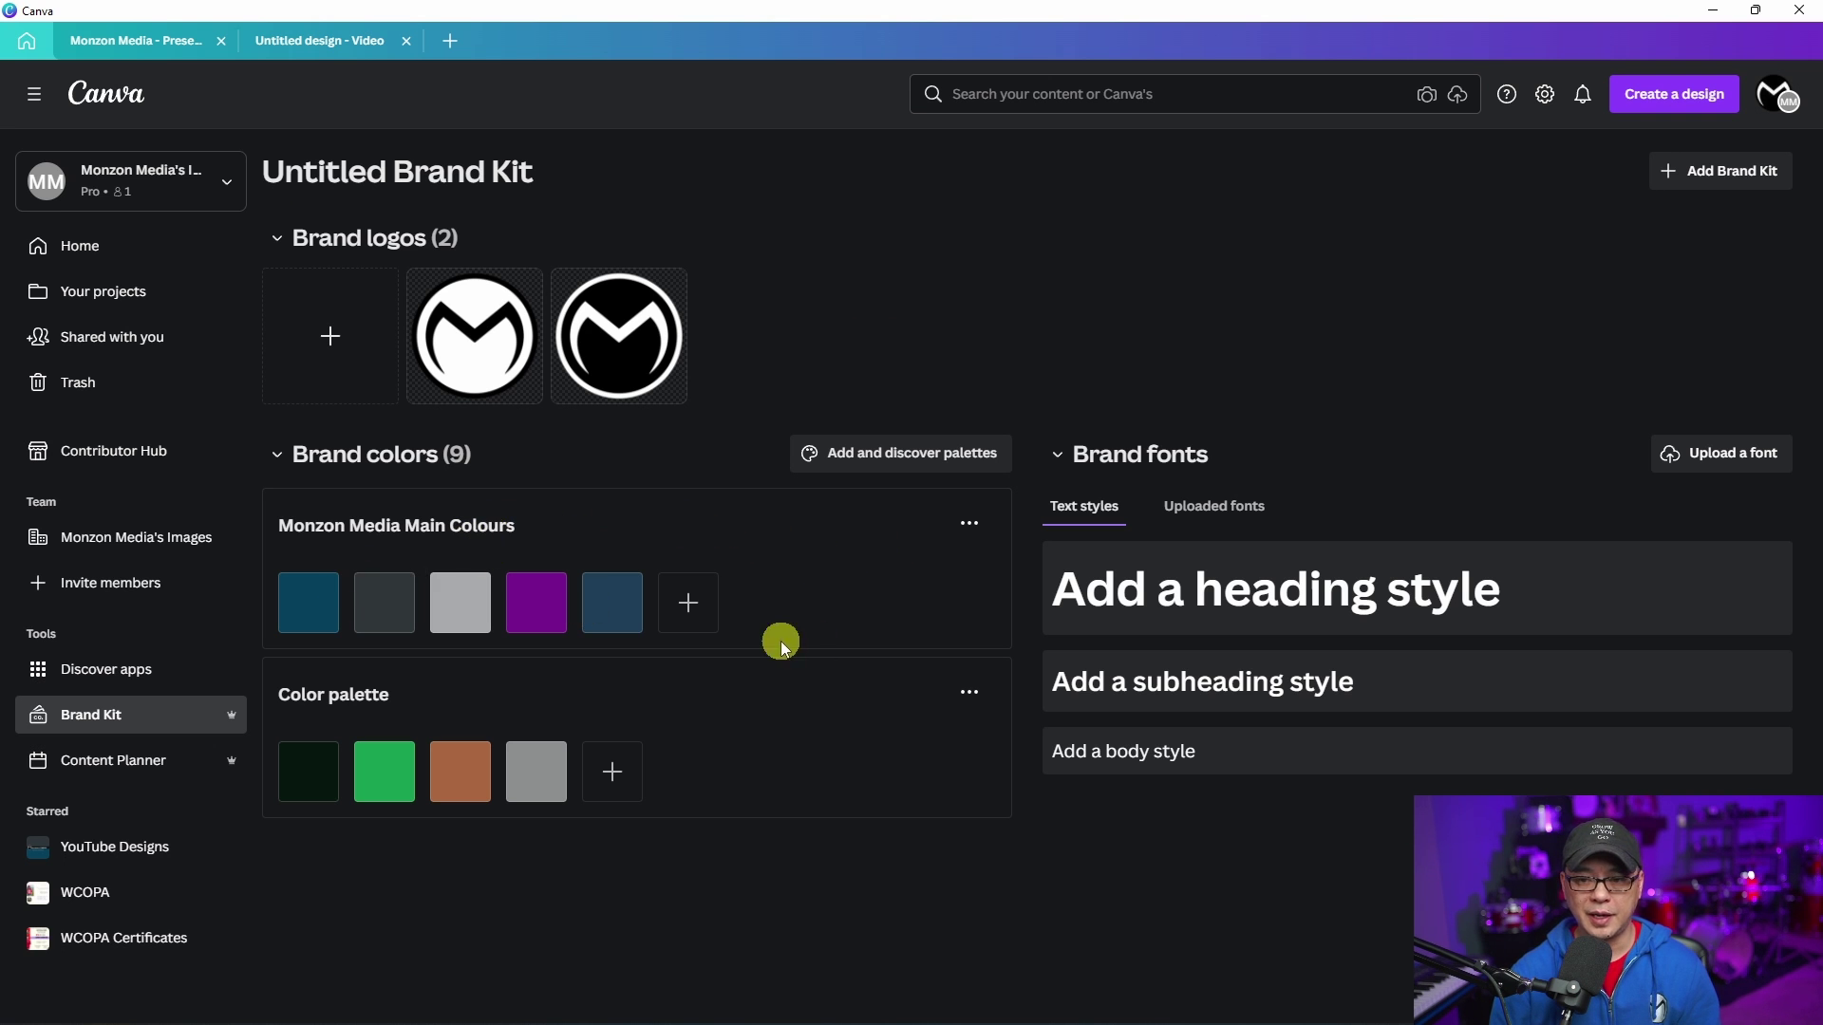
left_click(968, 527)
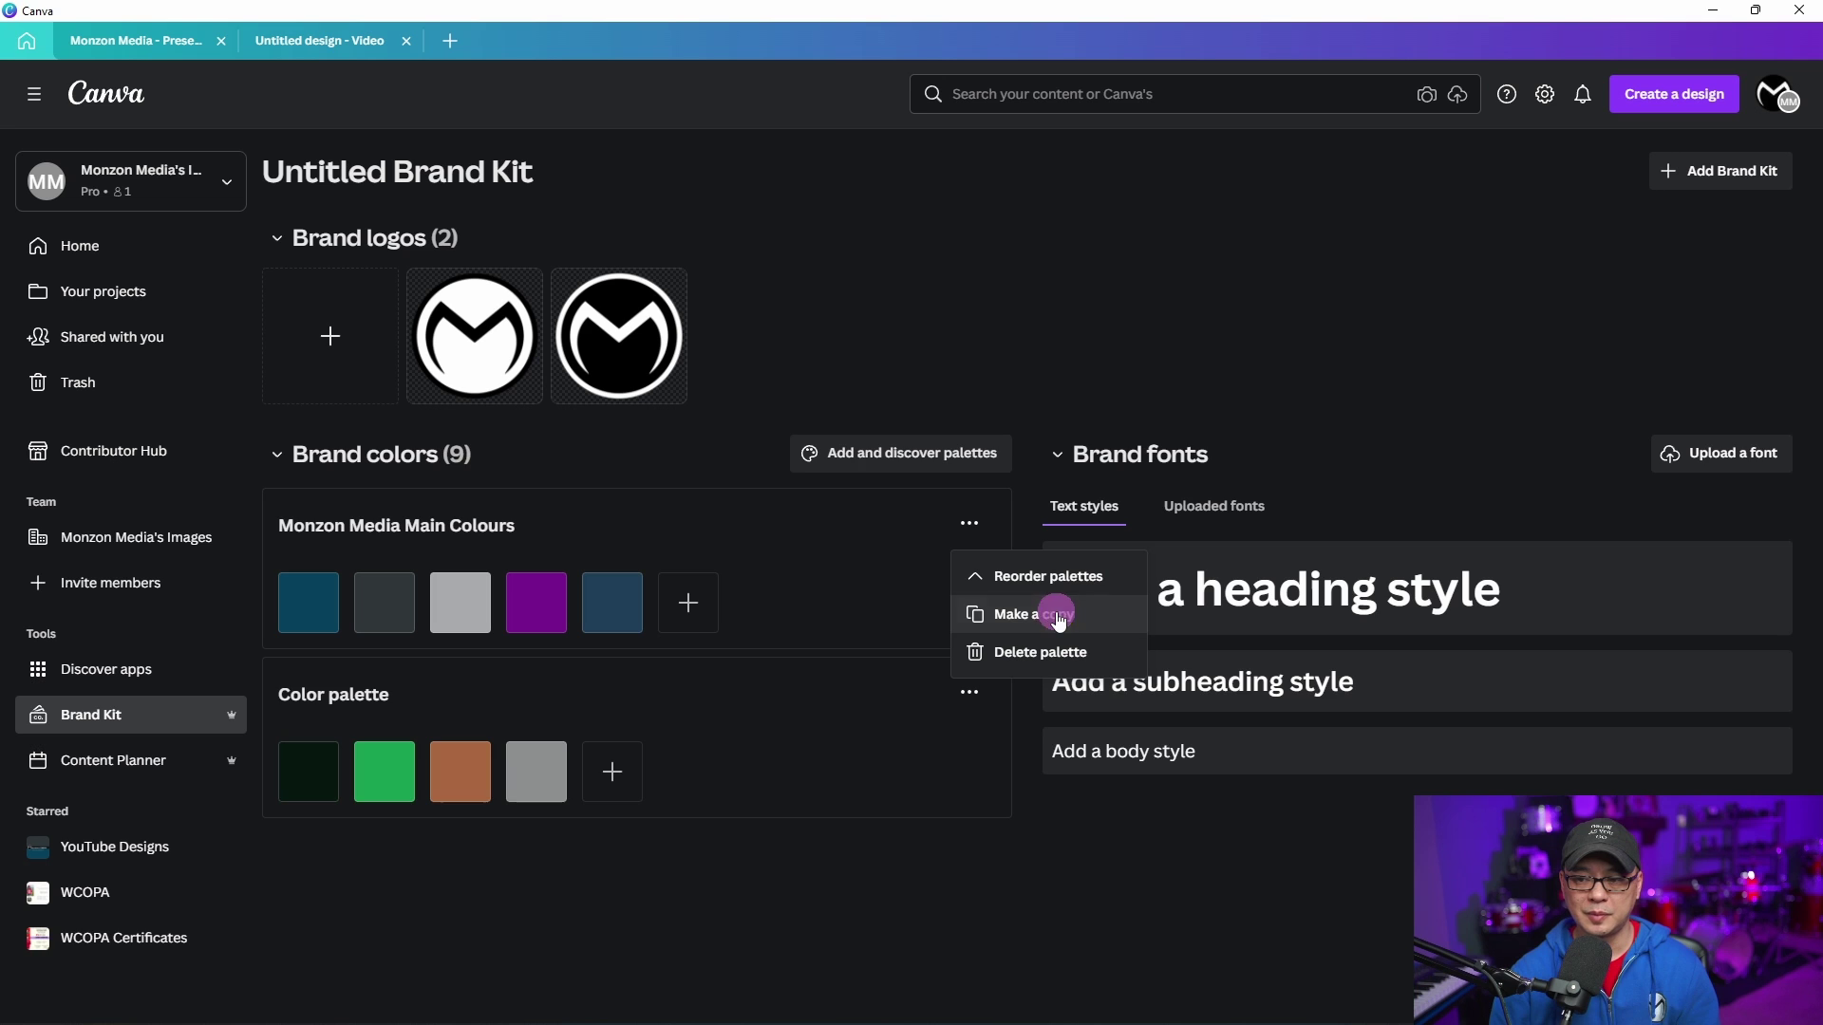
left_click(1164, 626)
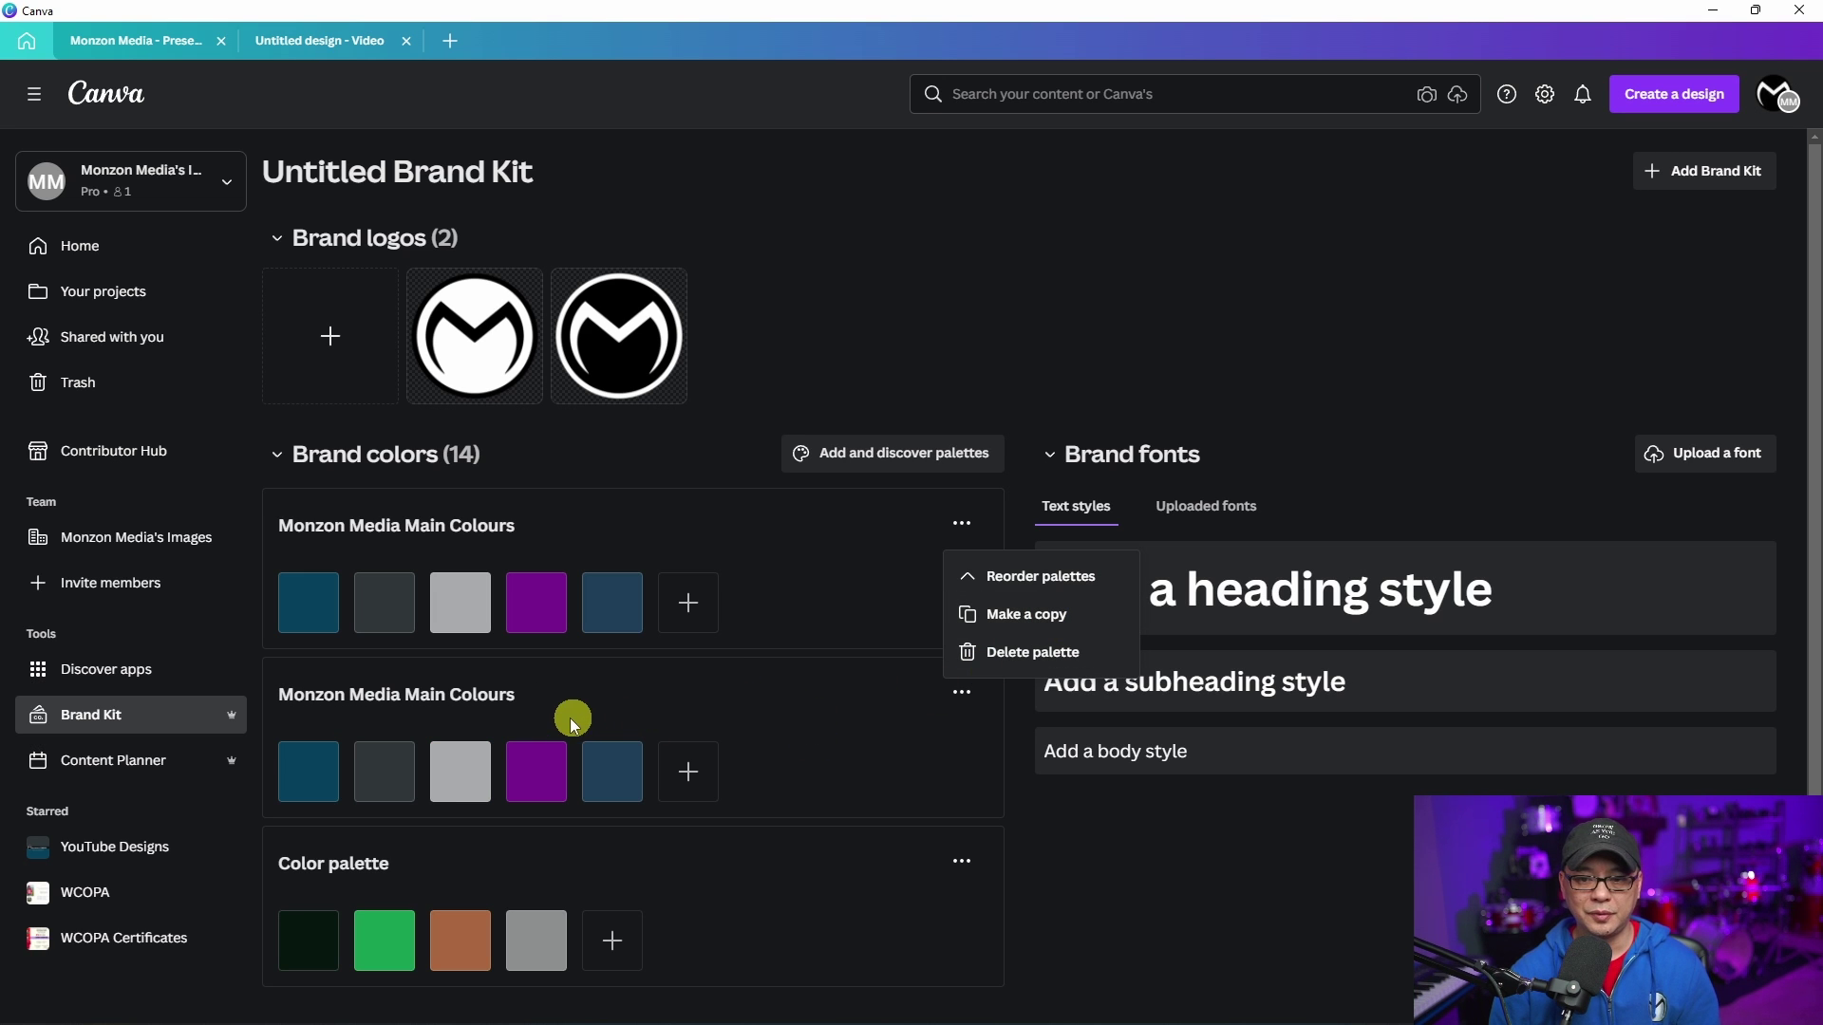
Rename the copied palette to 'New Company Main Colours'.
left_click(537, 702)
left_click(397, 694)
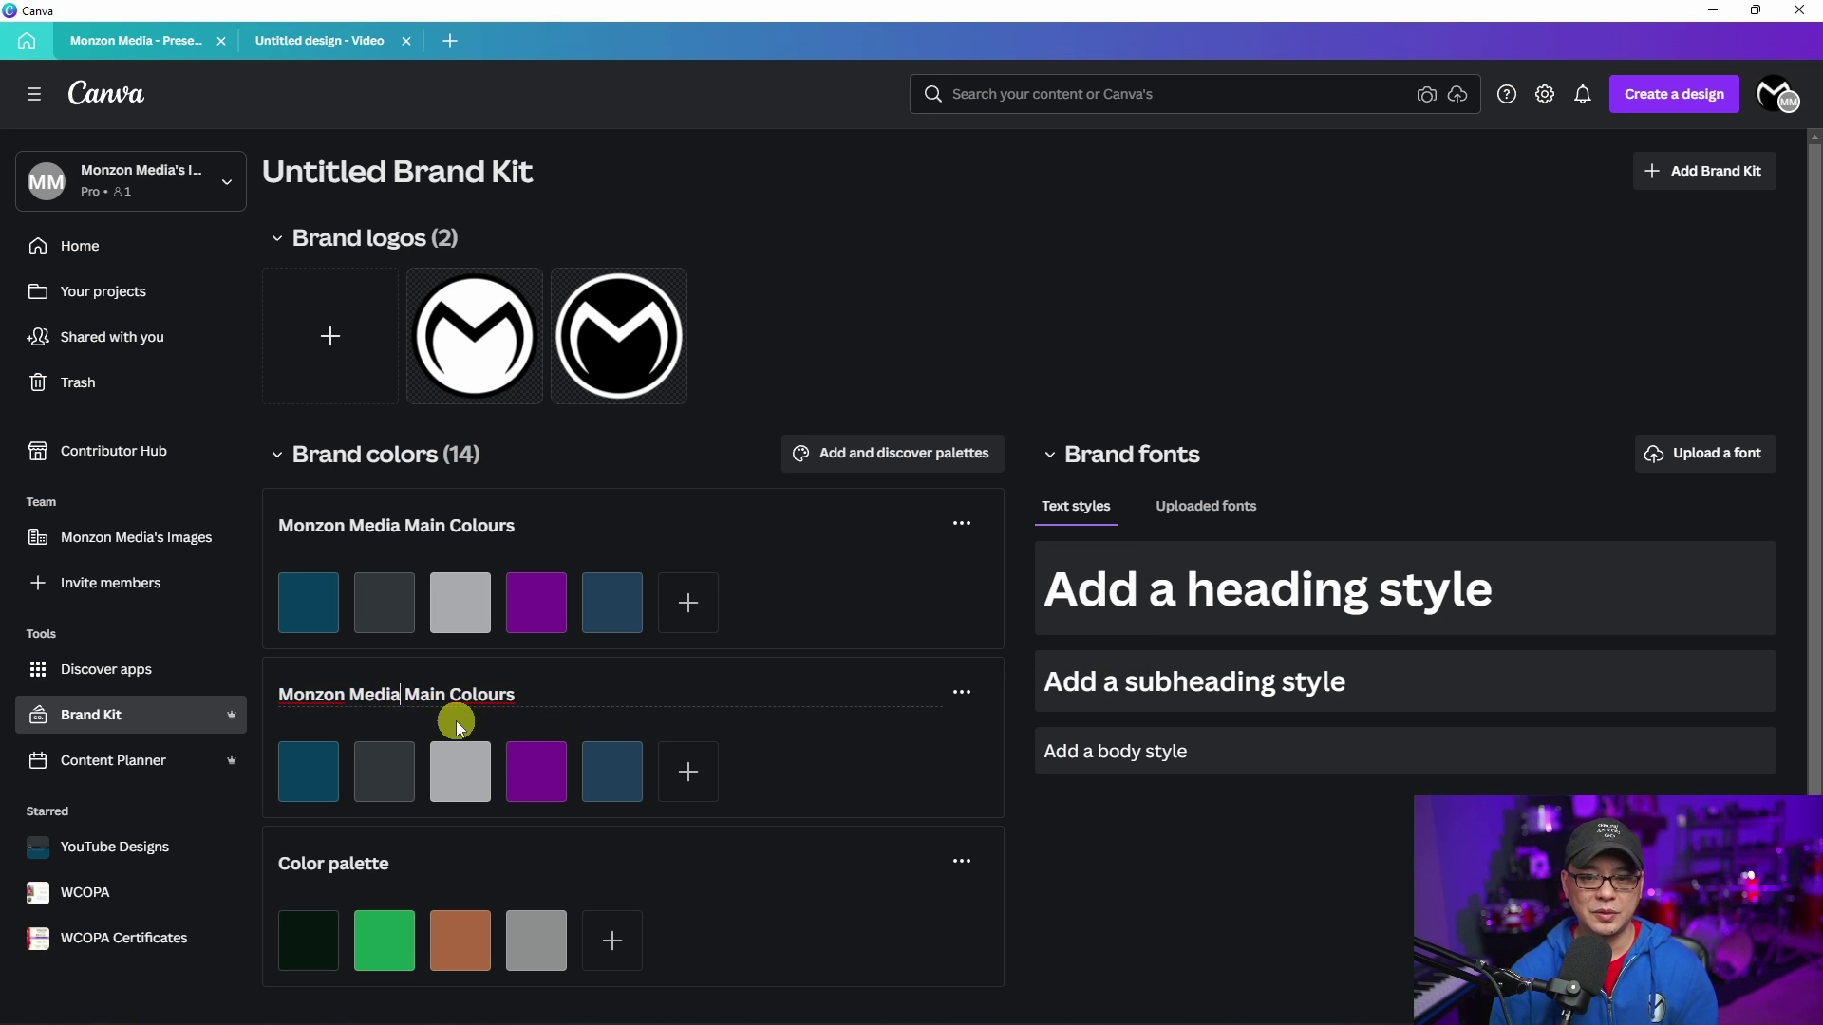
key("BackSpace")
key("BackSpace")
key("BackSpace")
key("BackSpace")
key("BackSpace")
key("BackSpace")
key("BackSpace")
key("BackSpace")
key("BackSpace")
key("BackSpace")
key("BackSpace")
key("BackSpace")
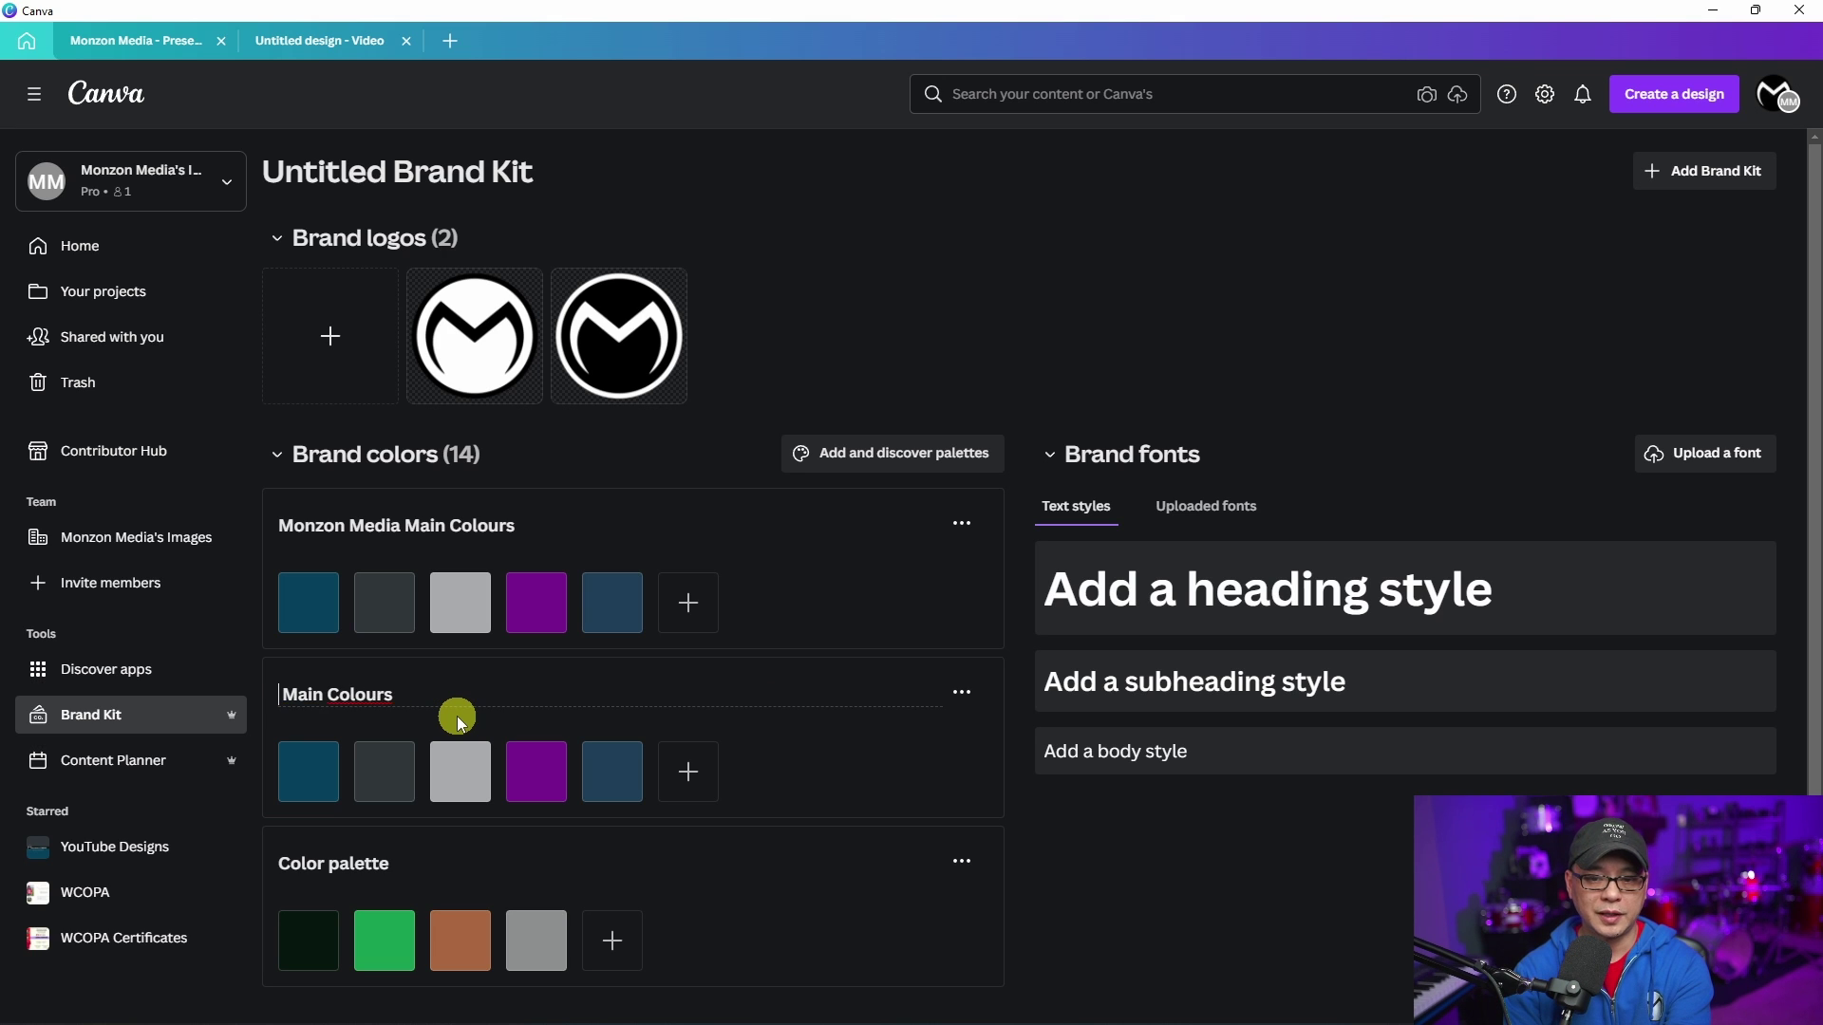
type("New Company")
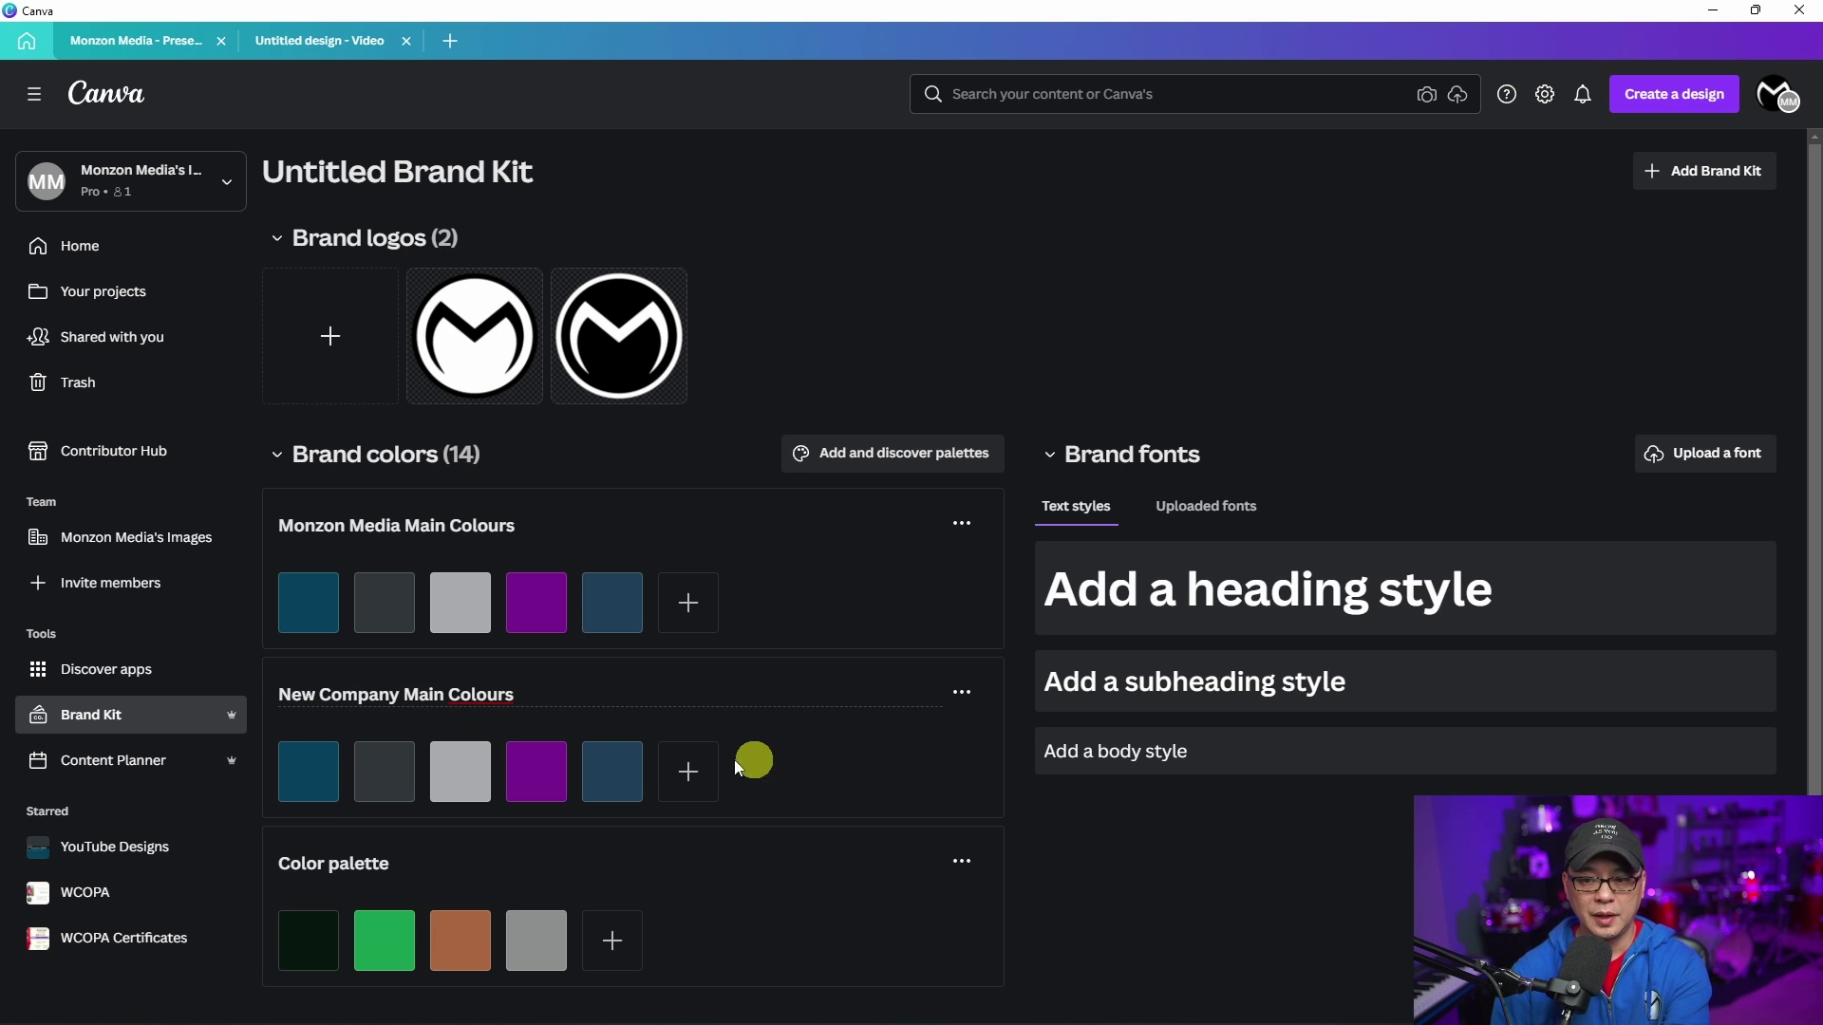
left_click(549, 784)
Add a dark red colour swatch to the New Company palette.
left_click(689, 771)
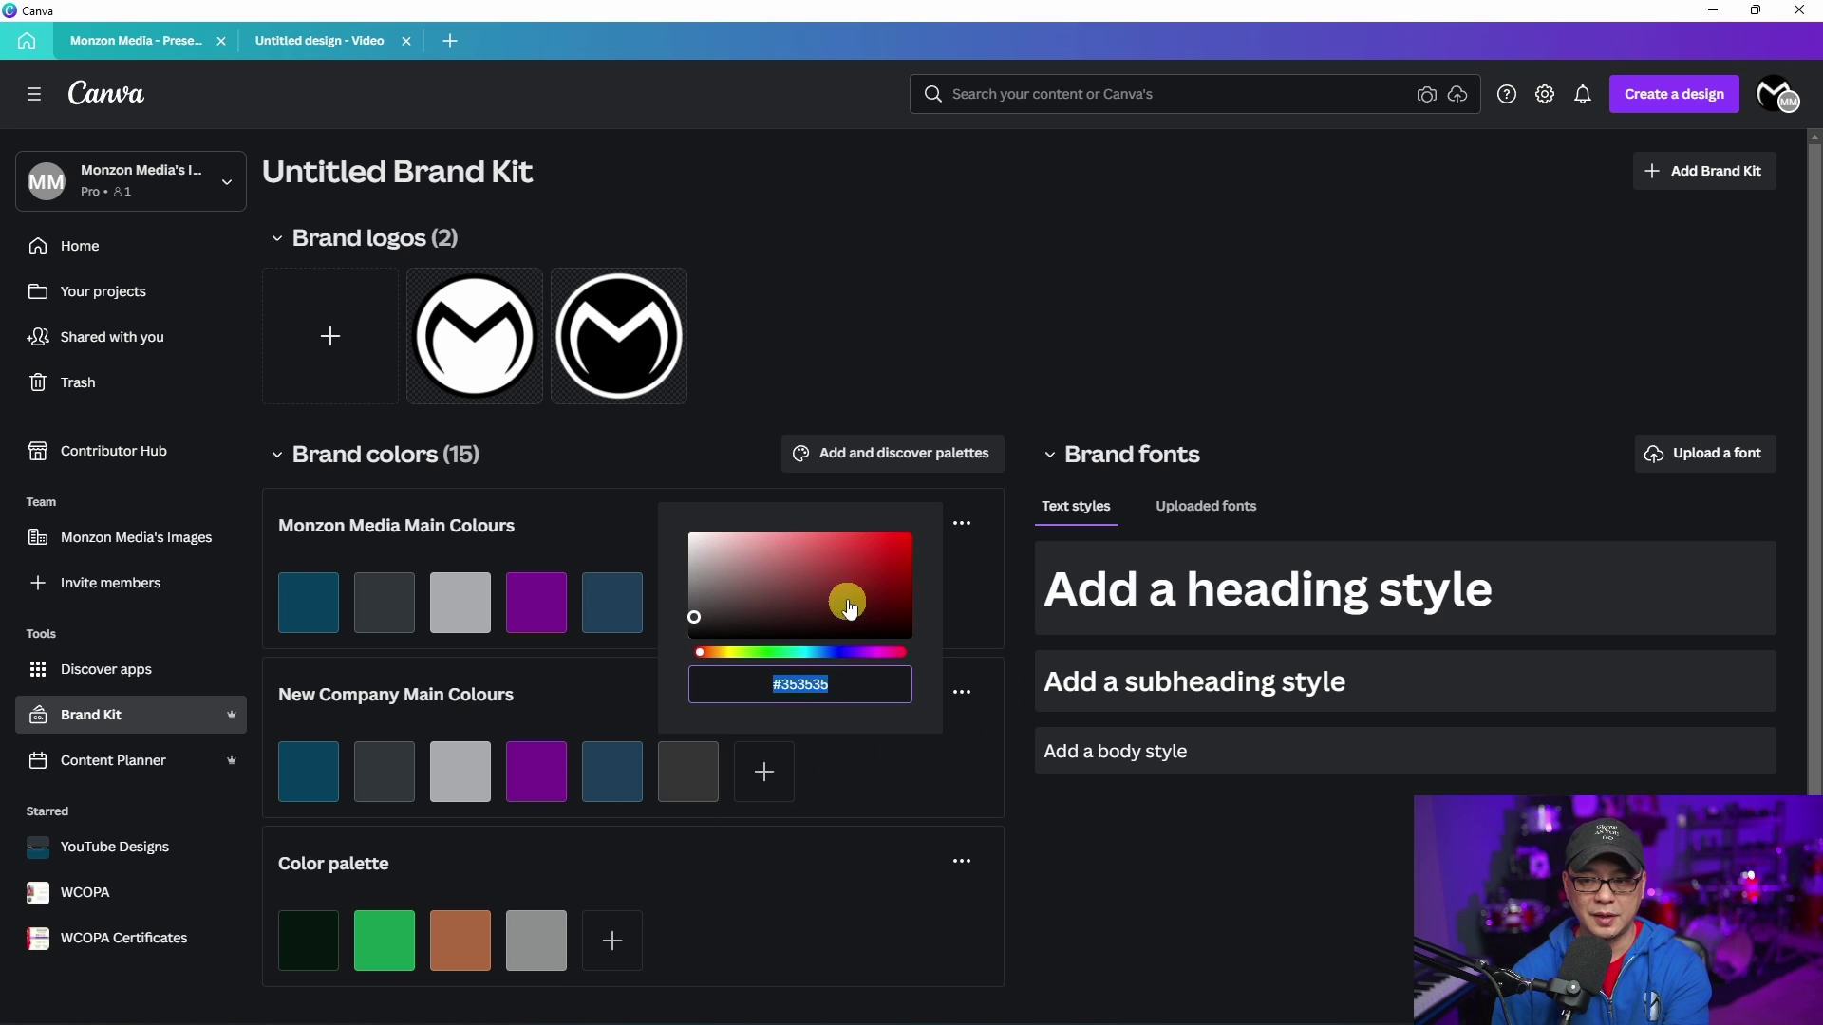
left_click(848, 596)
left_click(536, 771)
key("Delete")
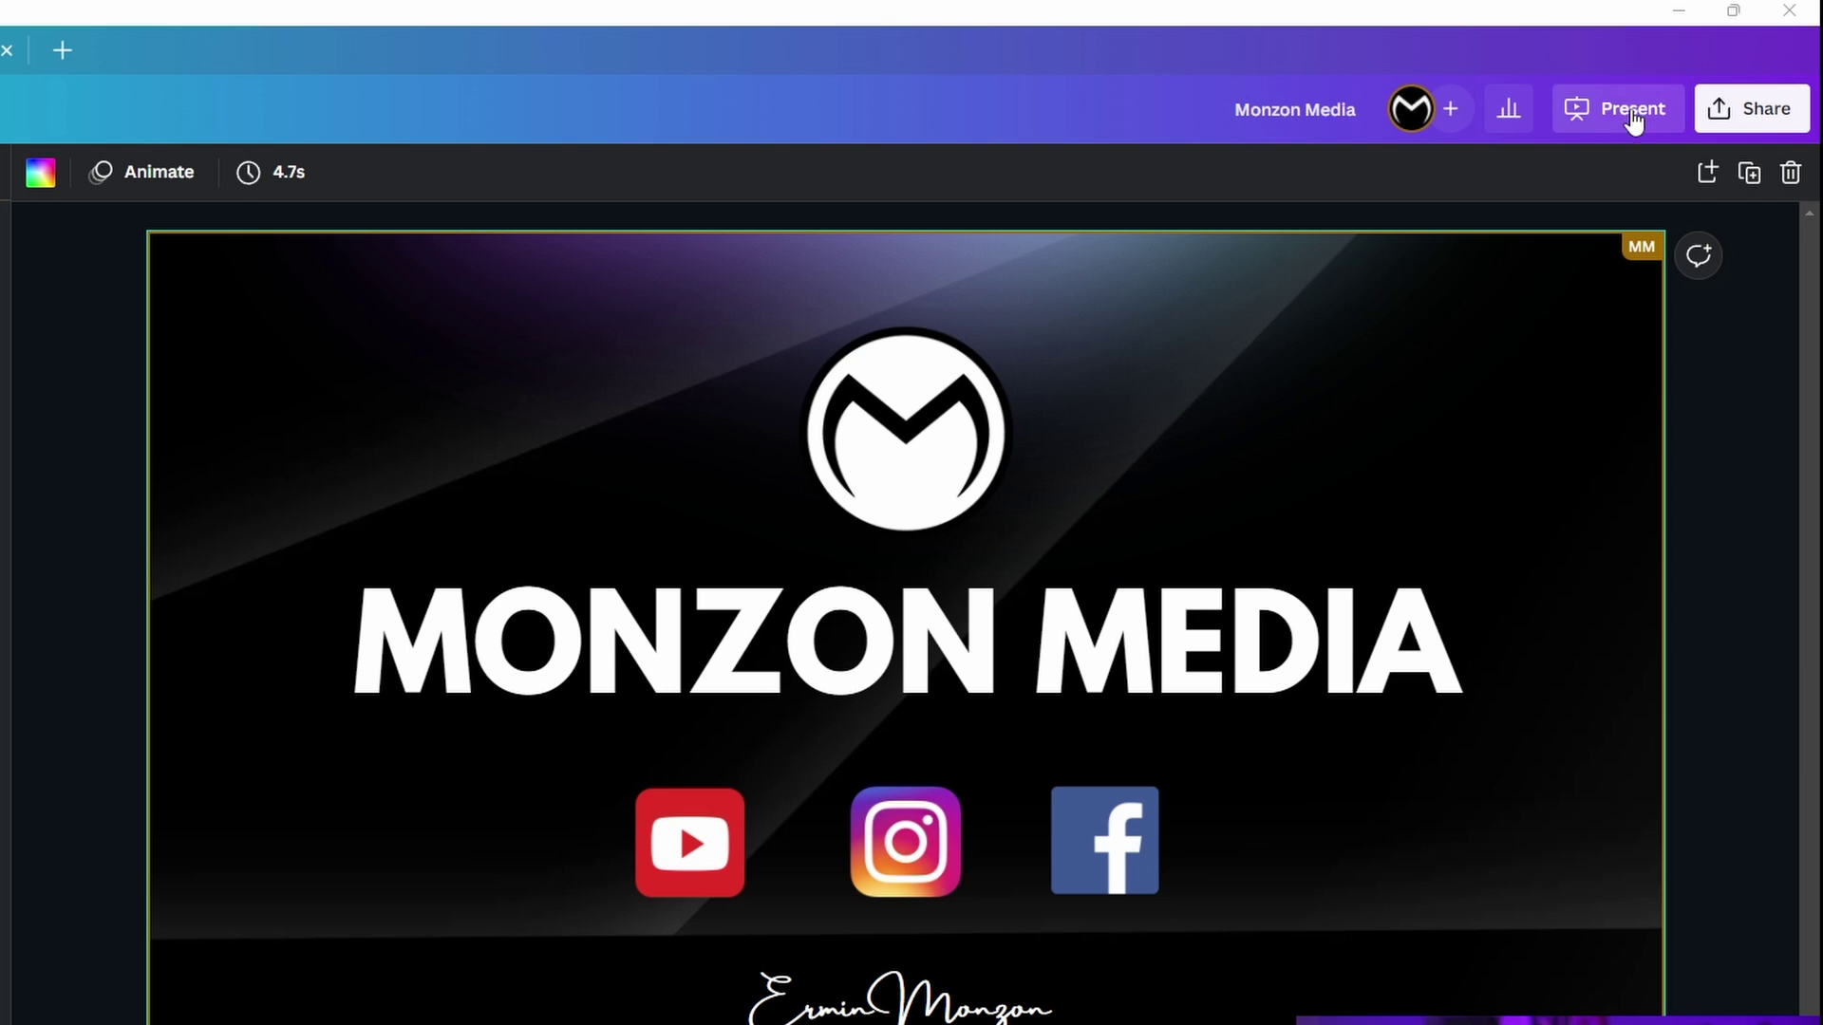
Open the Present options for the Monzon Media presentation.
left_click(1676, 92)
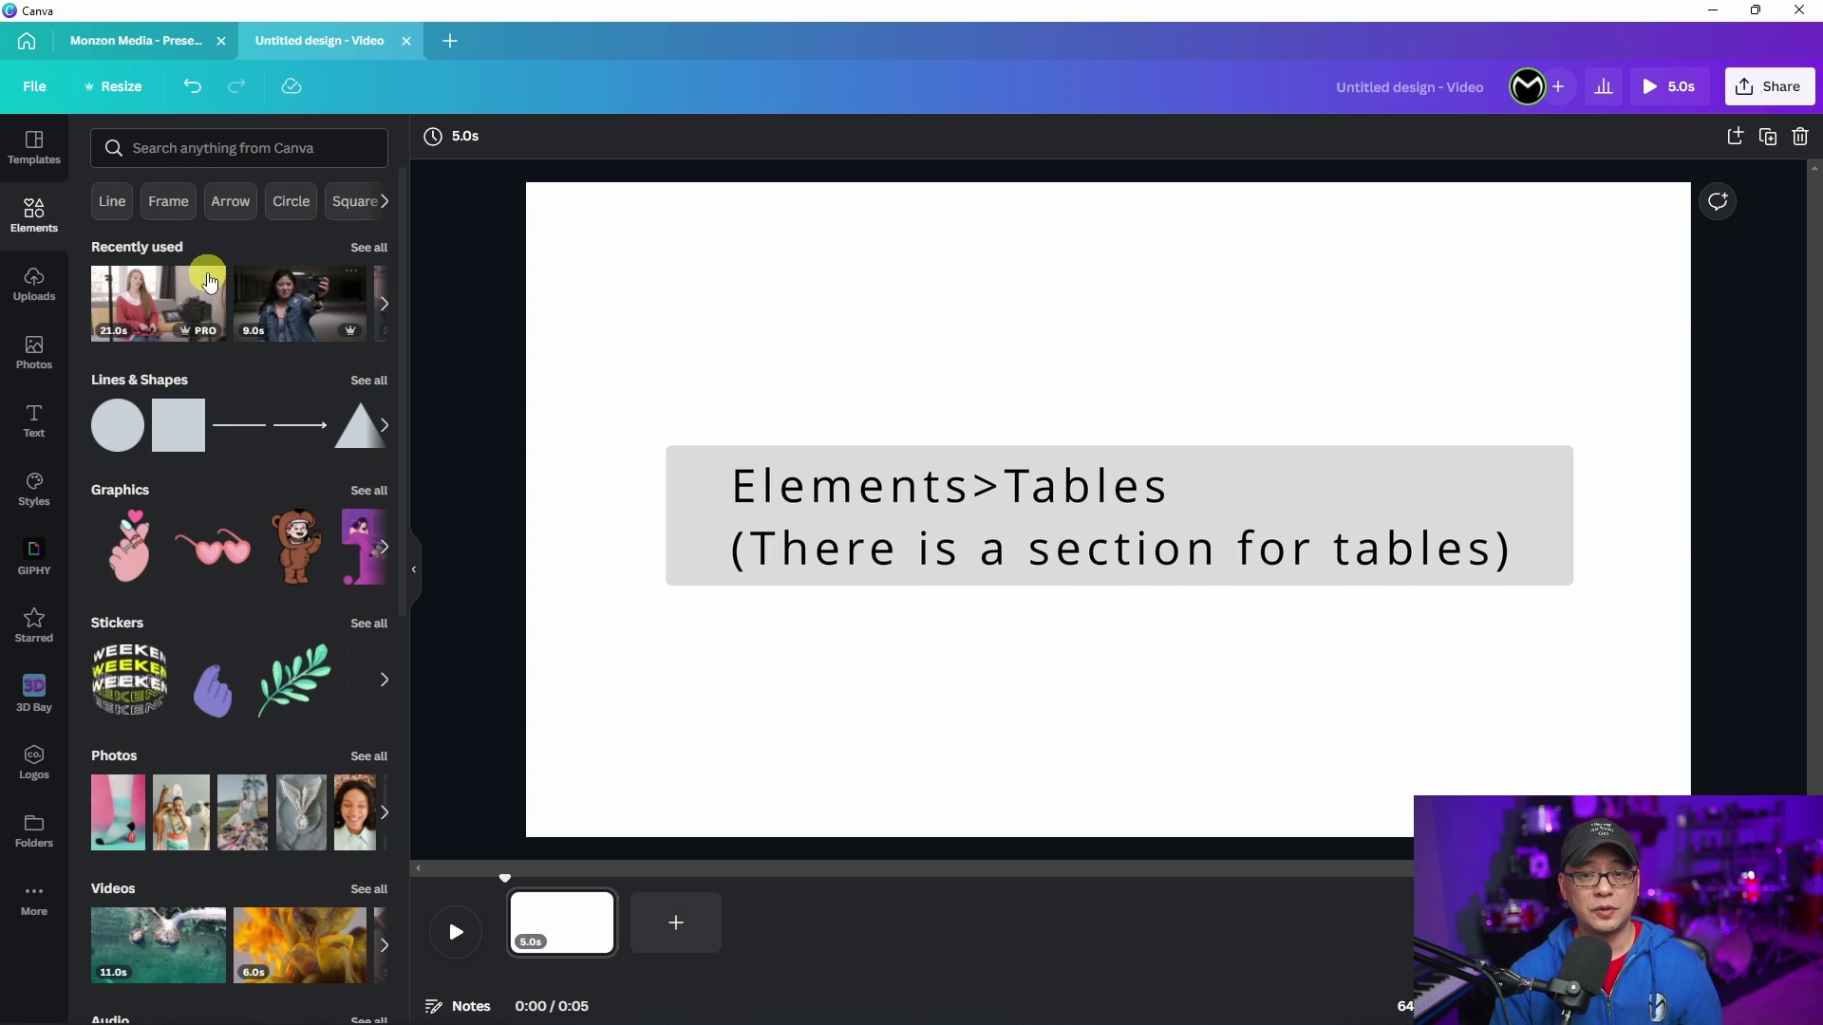
Search the elements for 'tables' and add a plain table to the page.
left_click(183, 143)
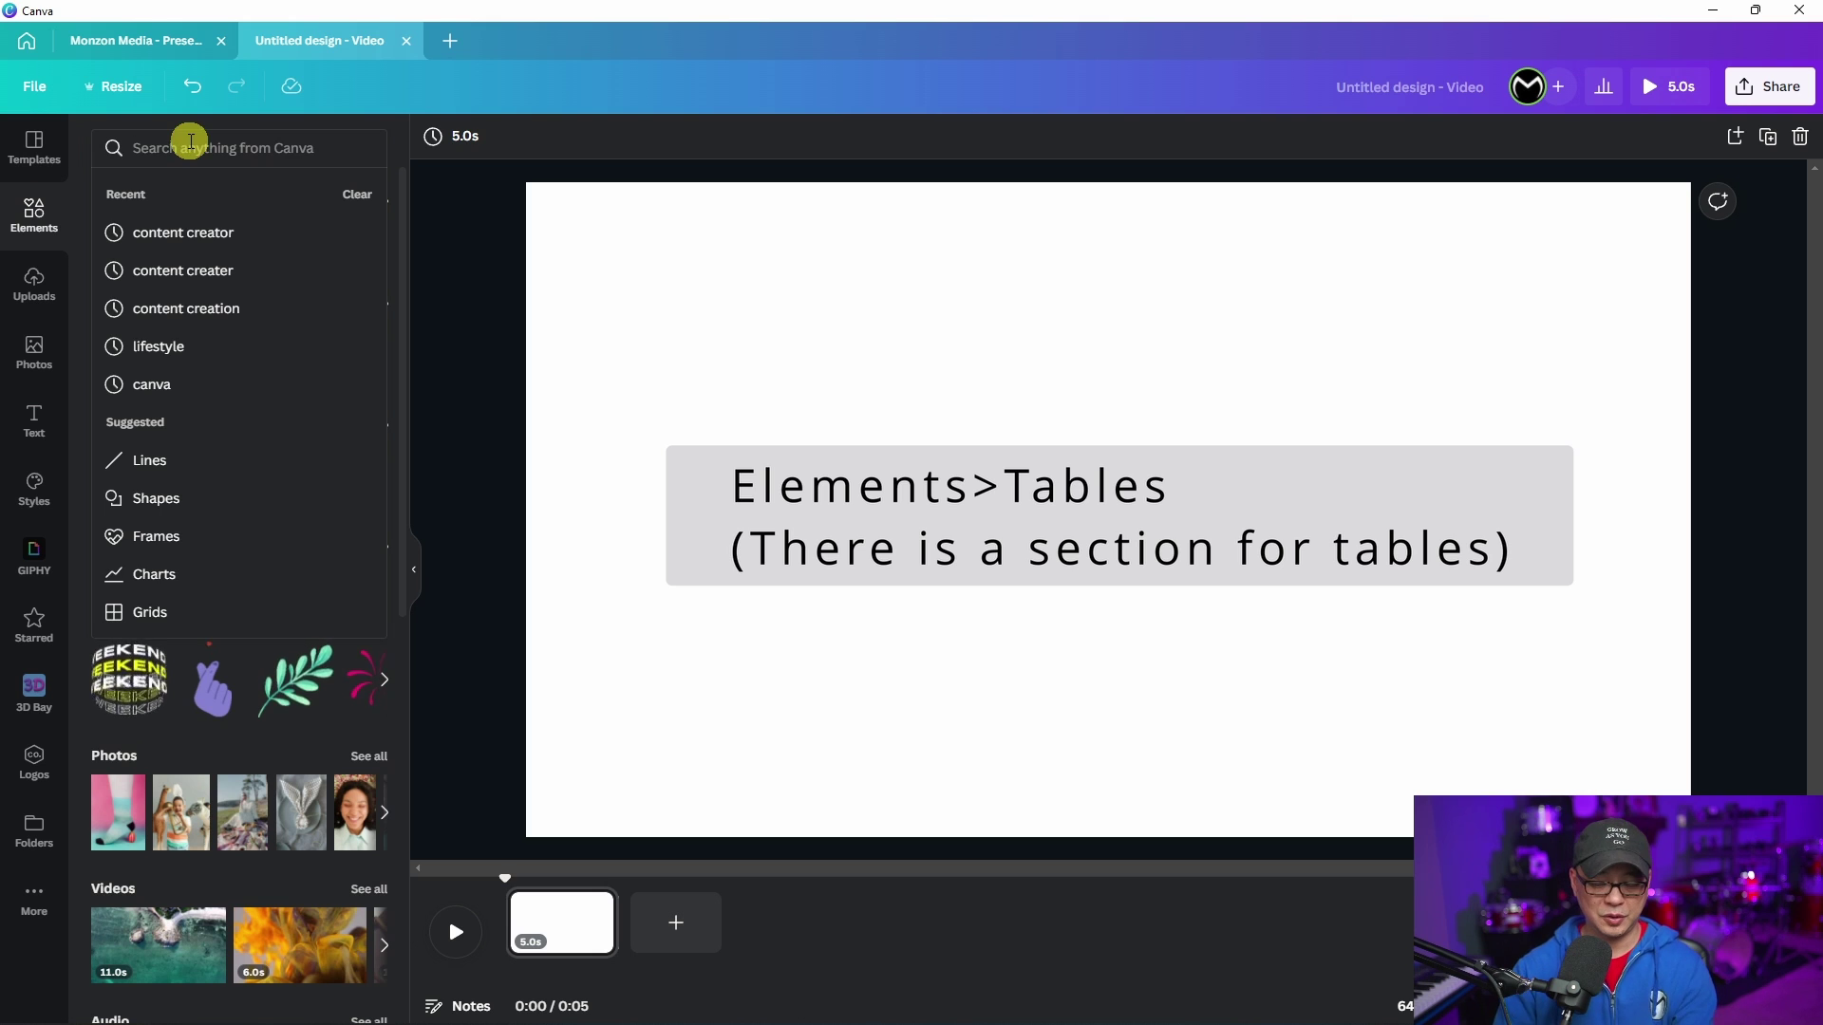
type("tables")
key("Return")
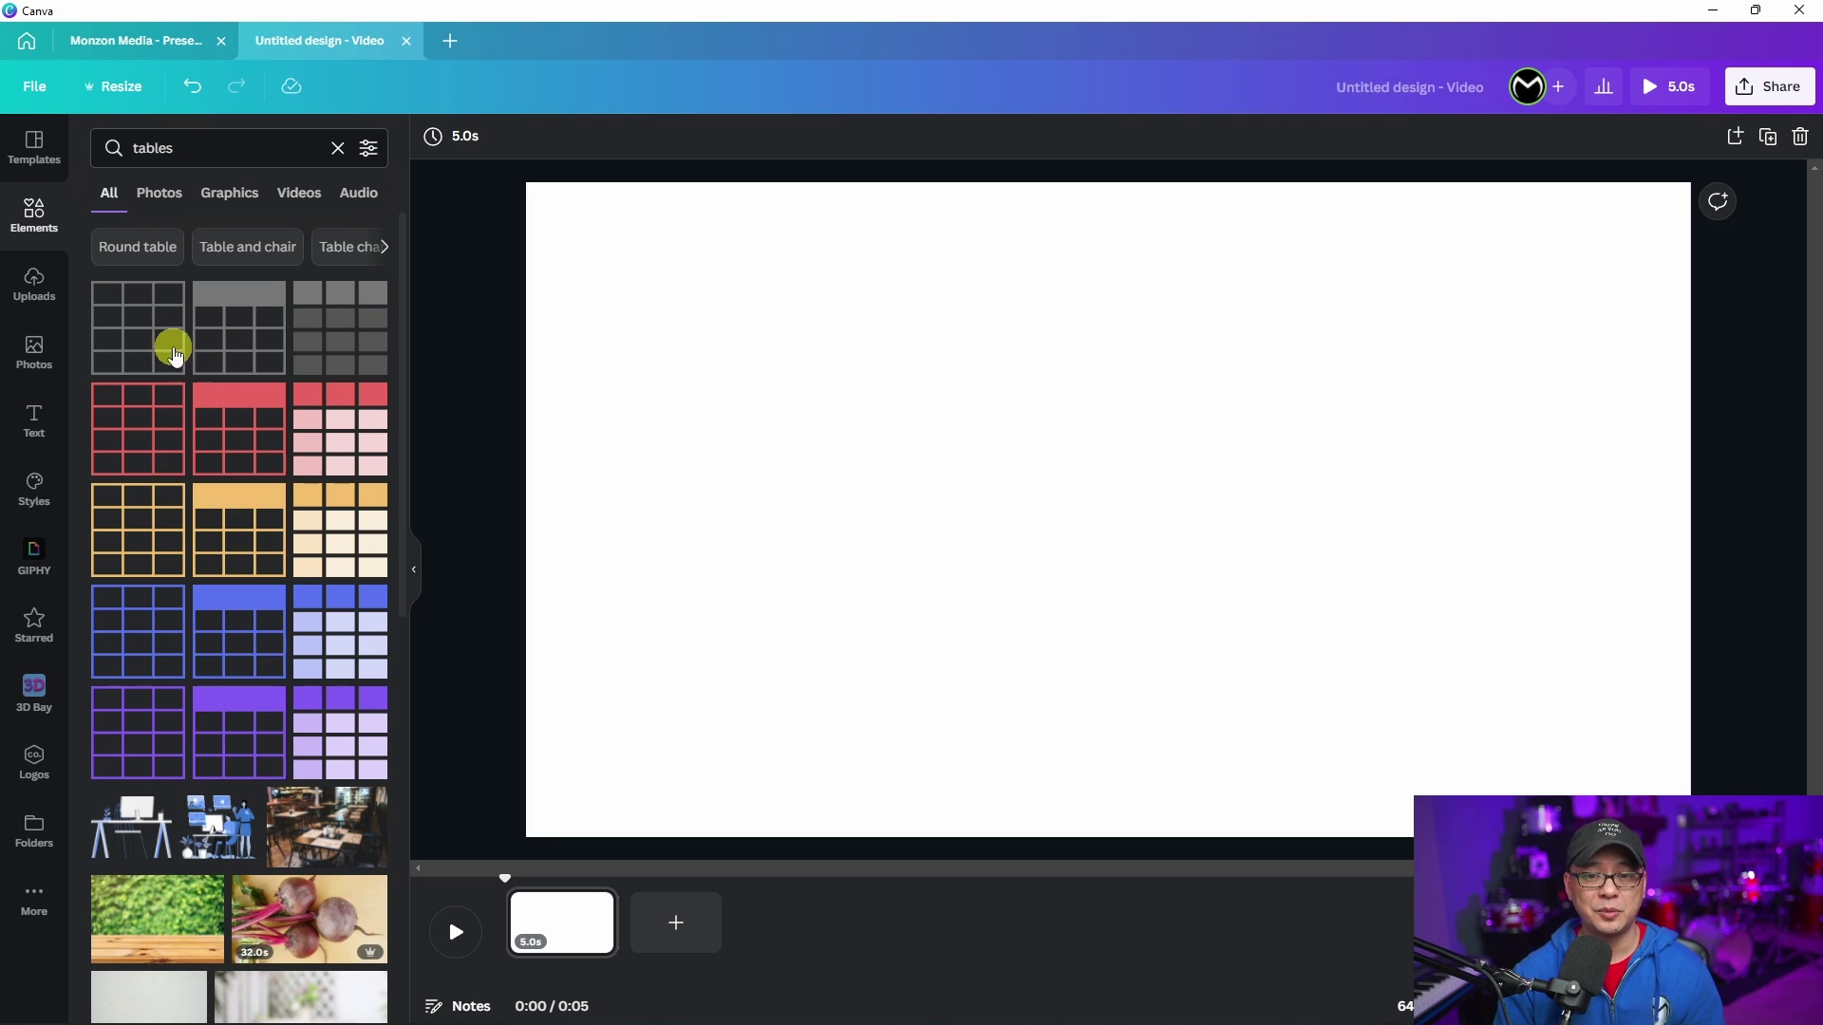
left_click(143, 344)
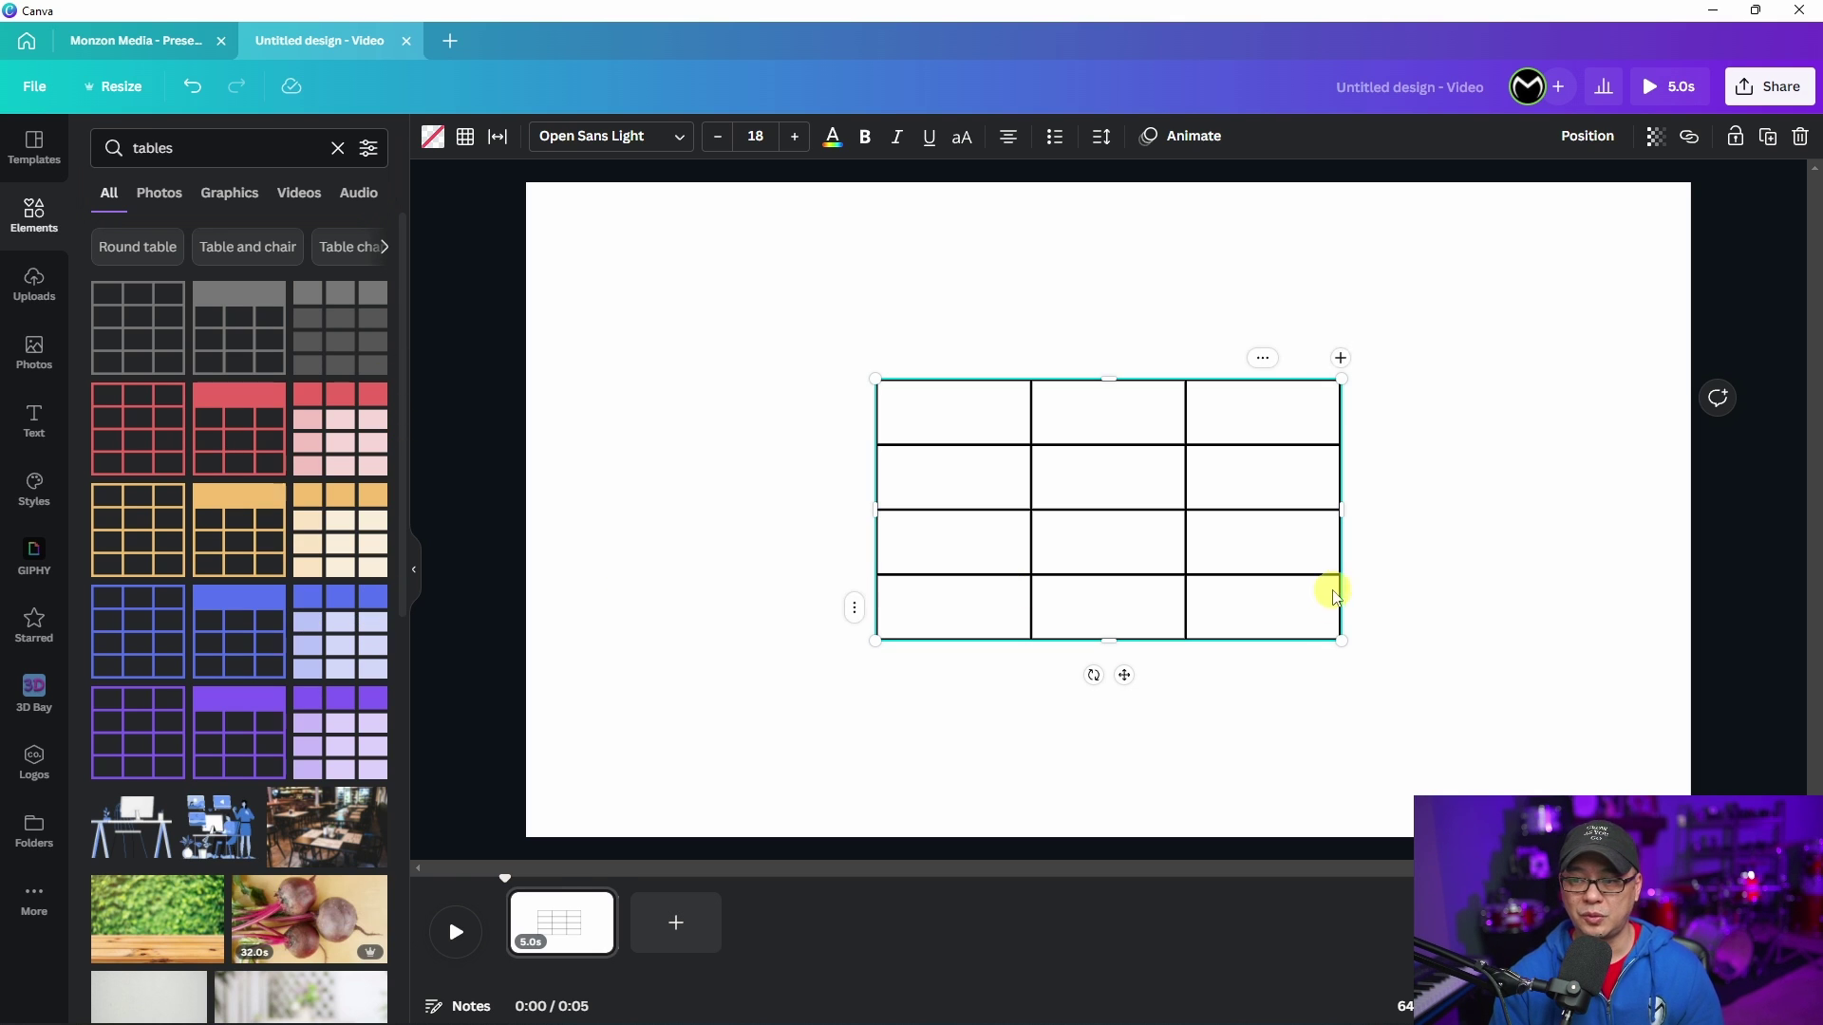
Try a brand purple fill on the table's middle cell, then undo it.
left_click(1108, 498)
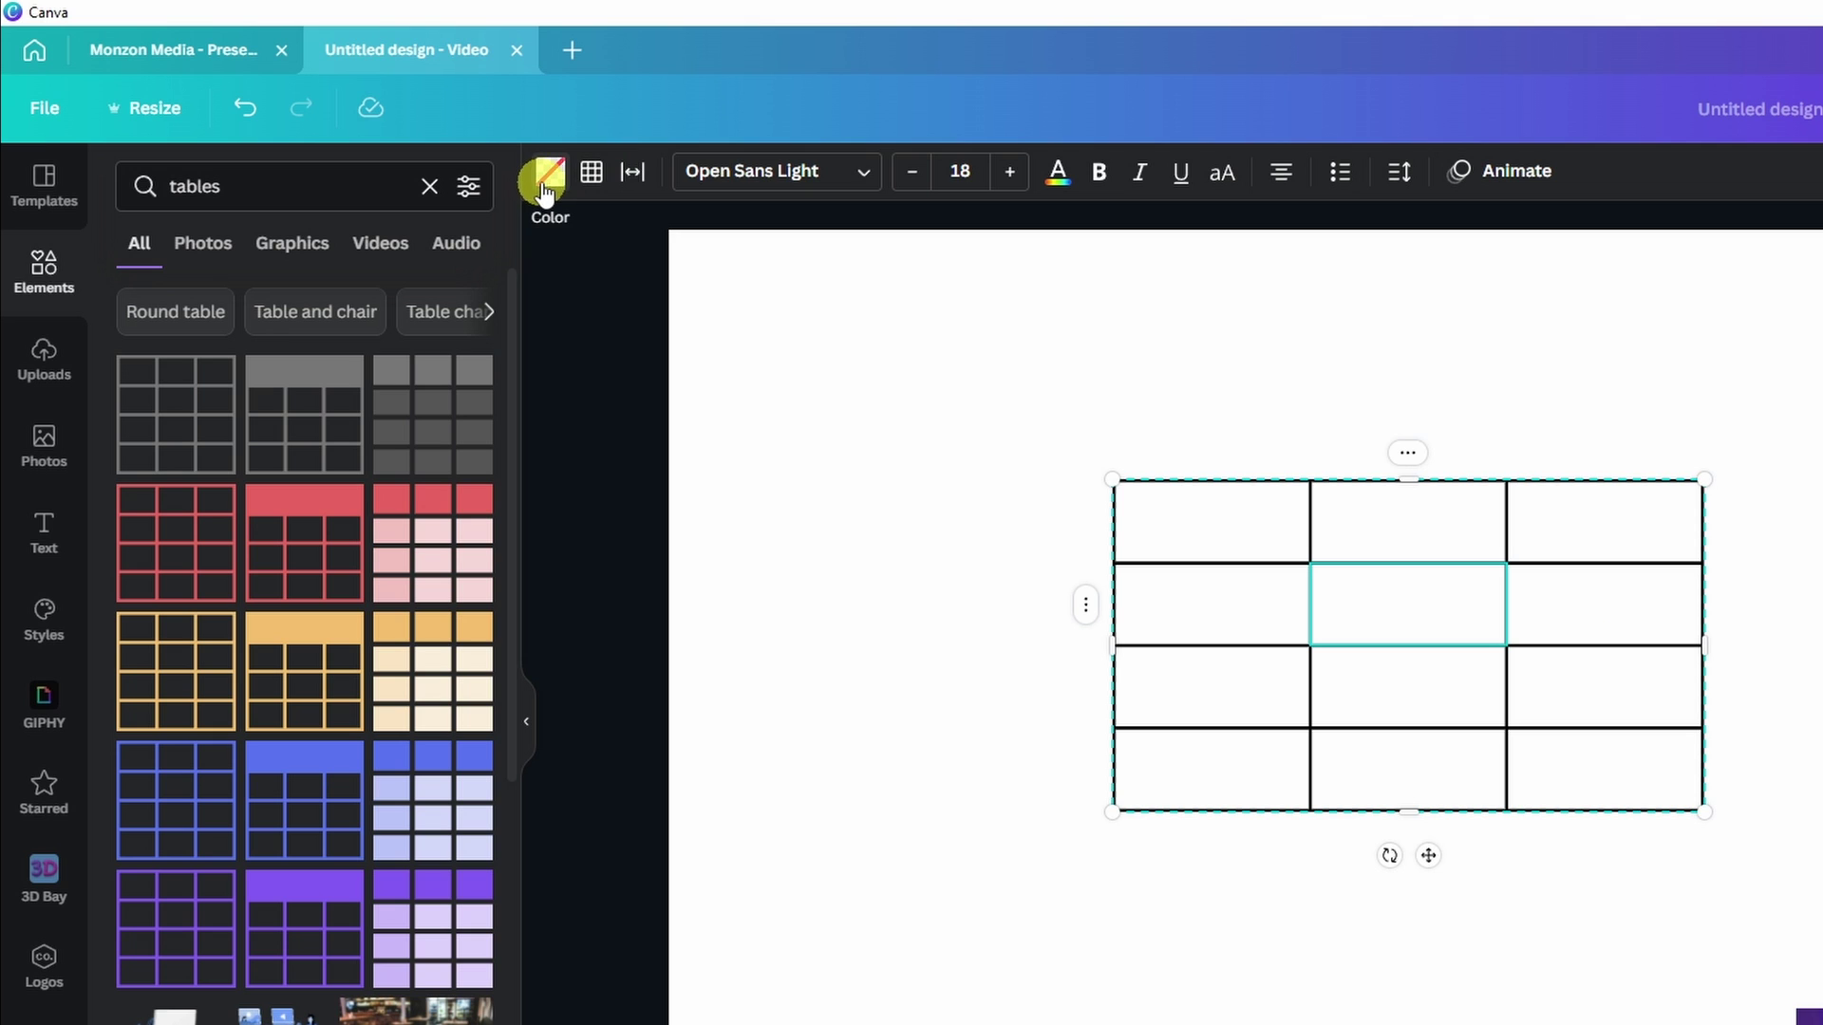
left_click(548, 181)
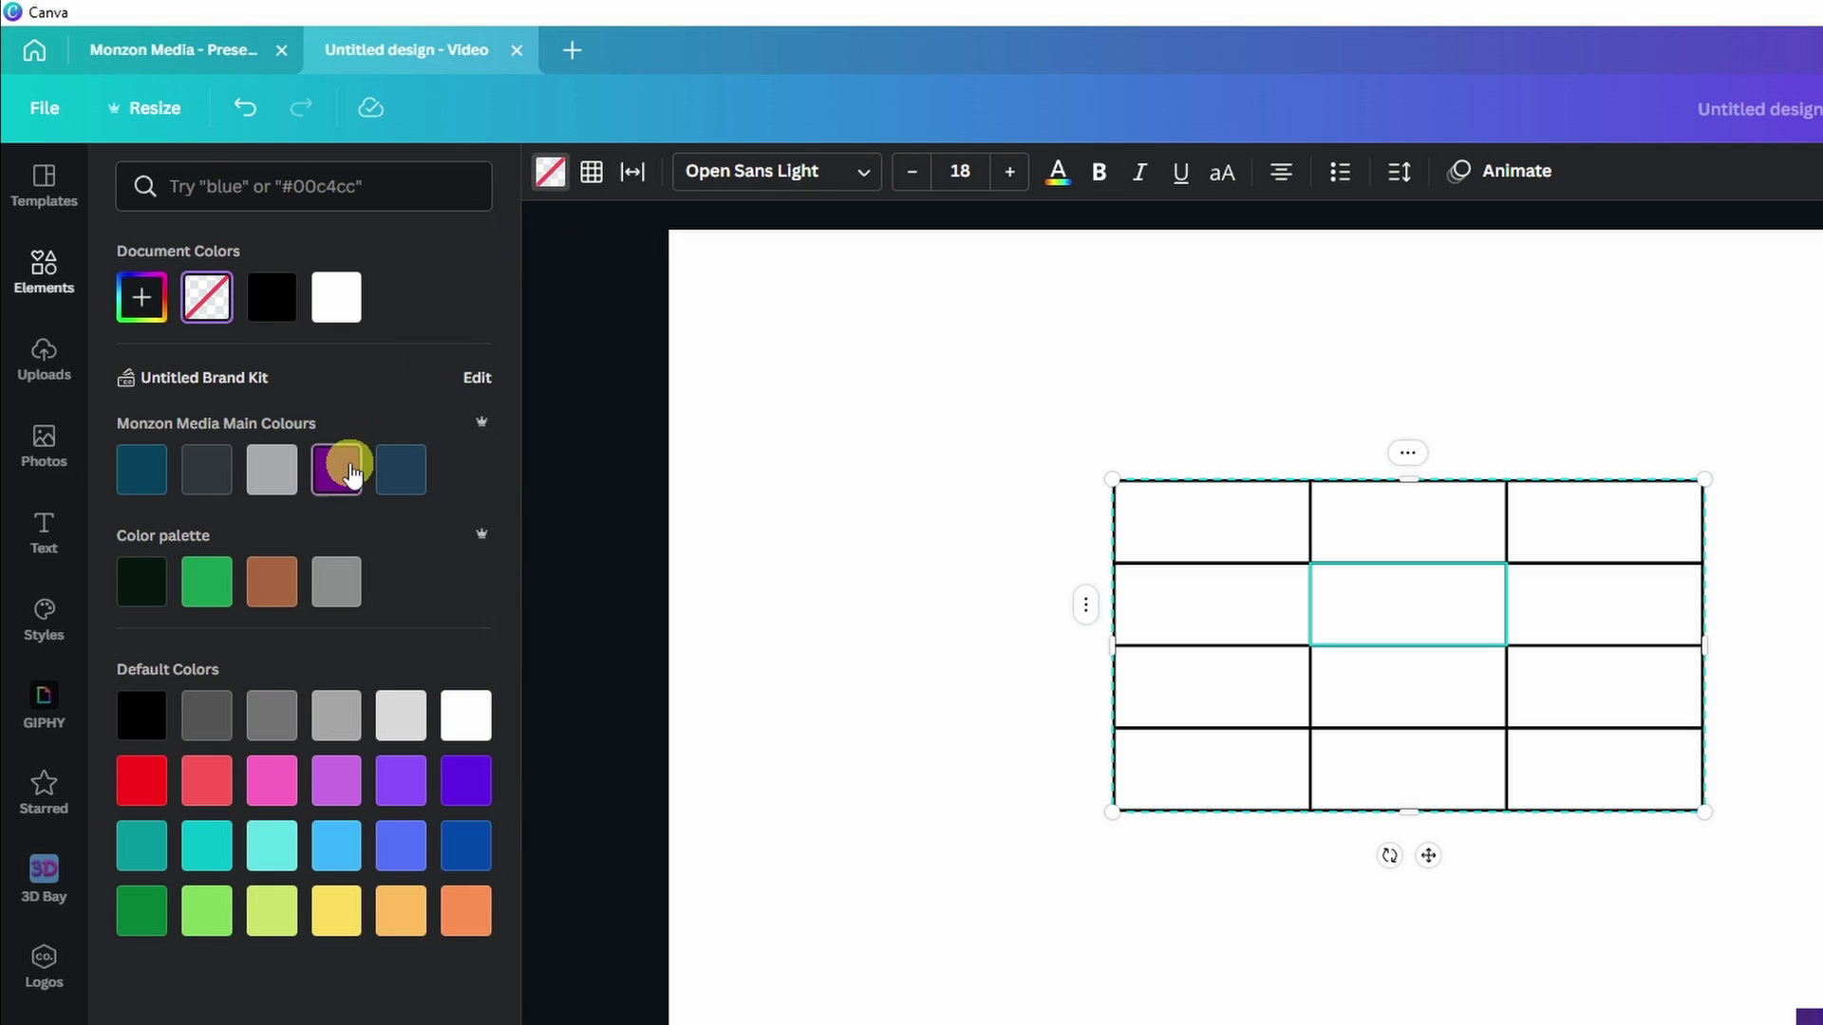
left_click(337, 469)
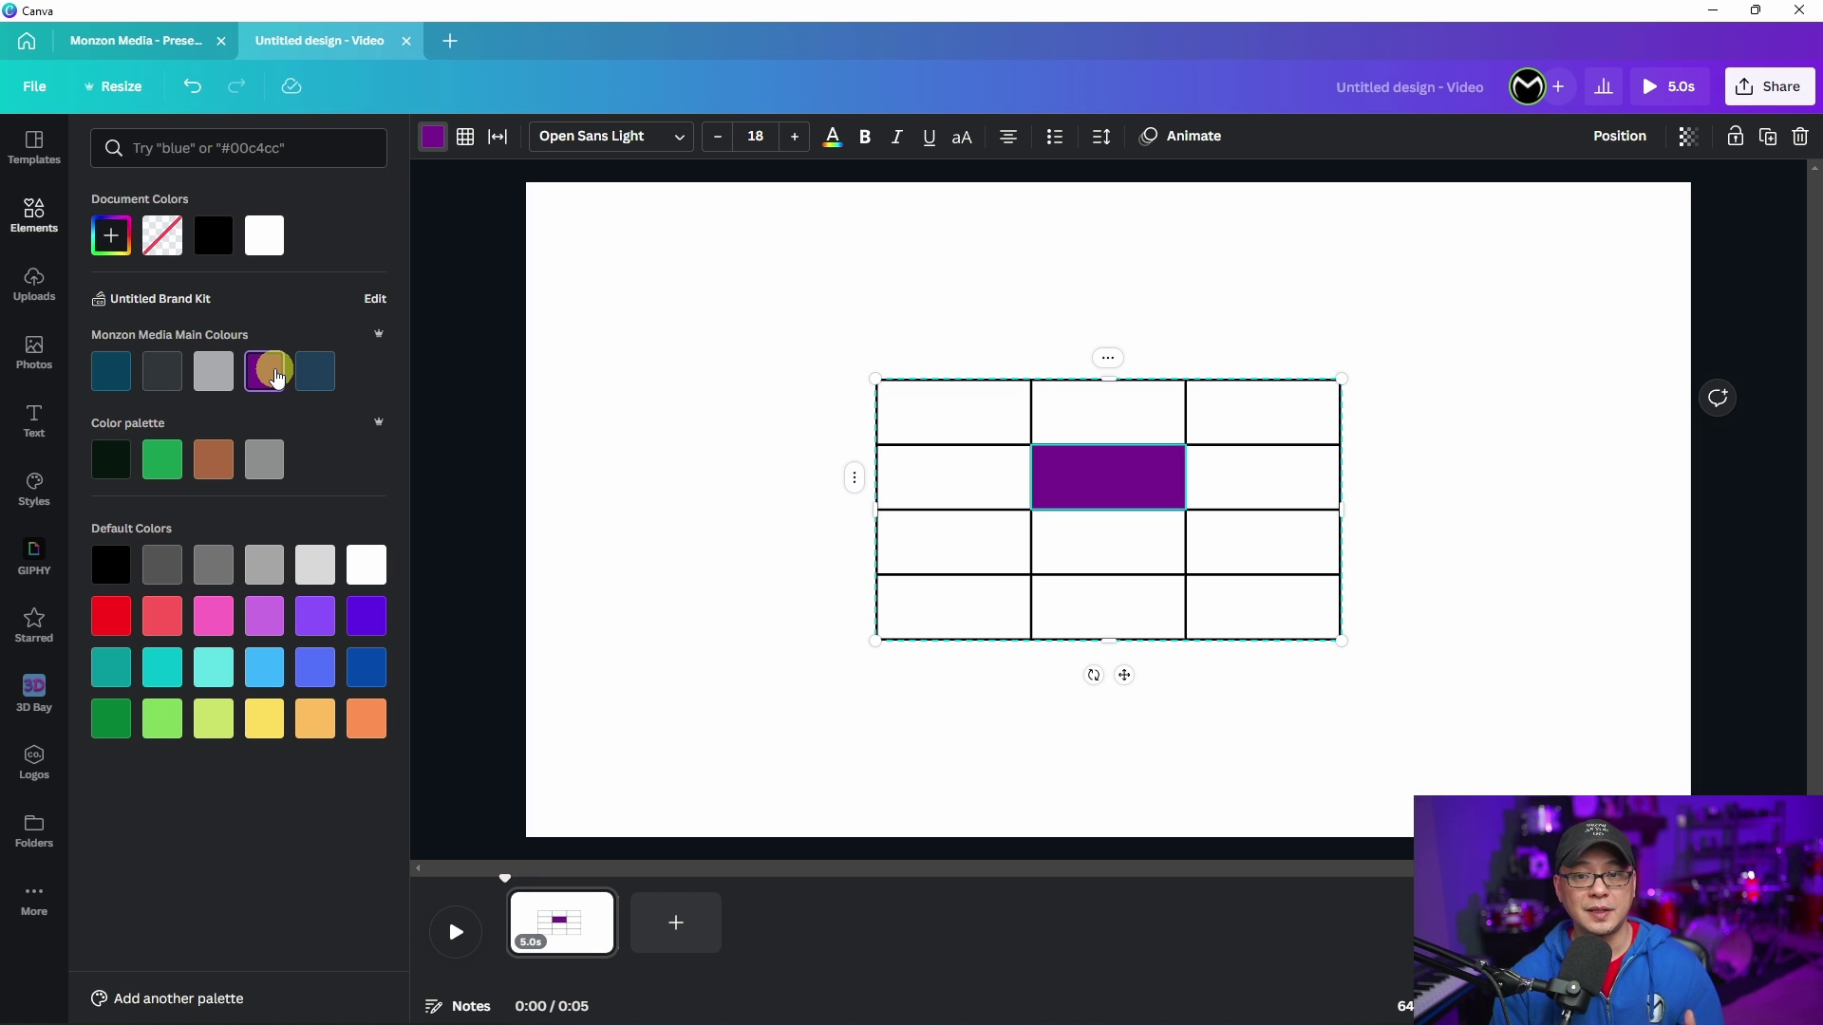
key("ctrl+z")
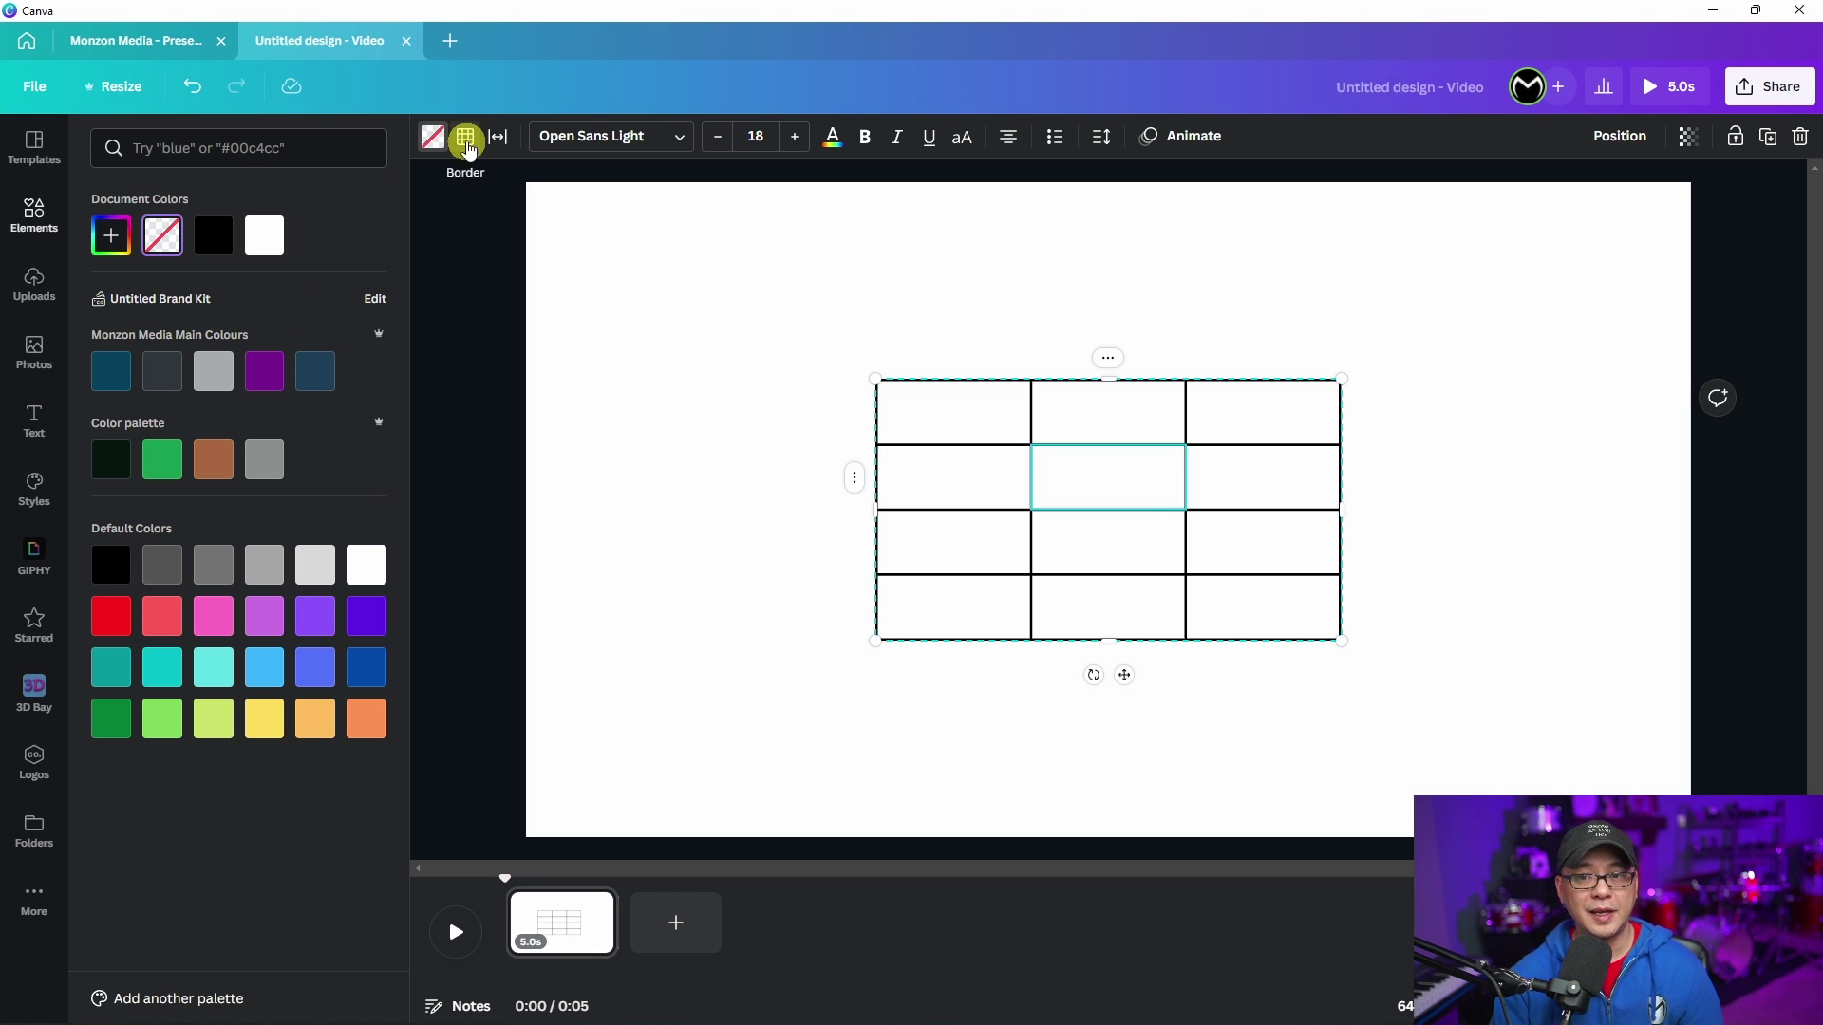
Give the table purple borders, table spacing 10 and cell spacing 20.
left_click(466, 139)
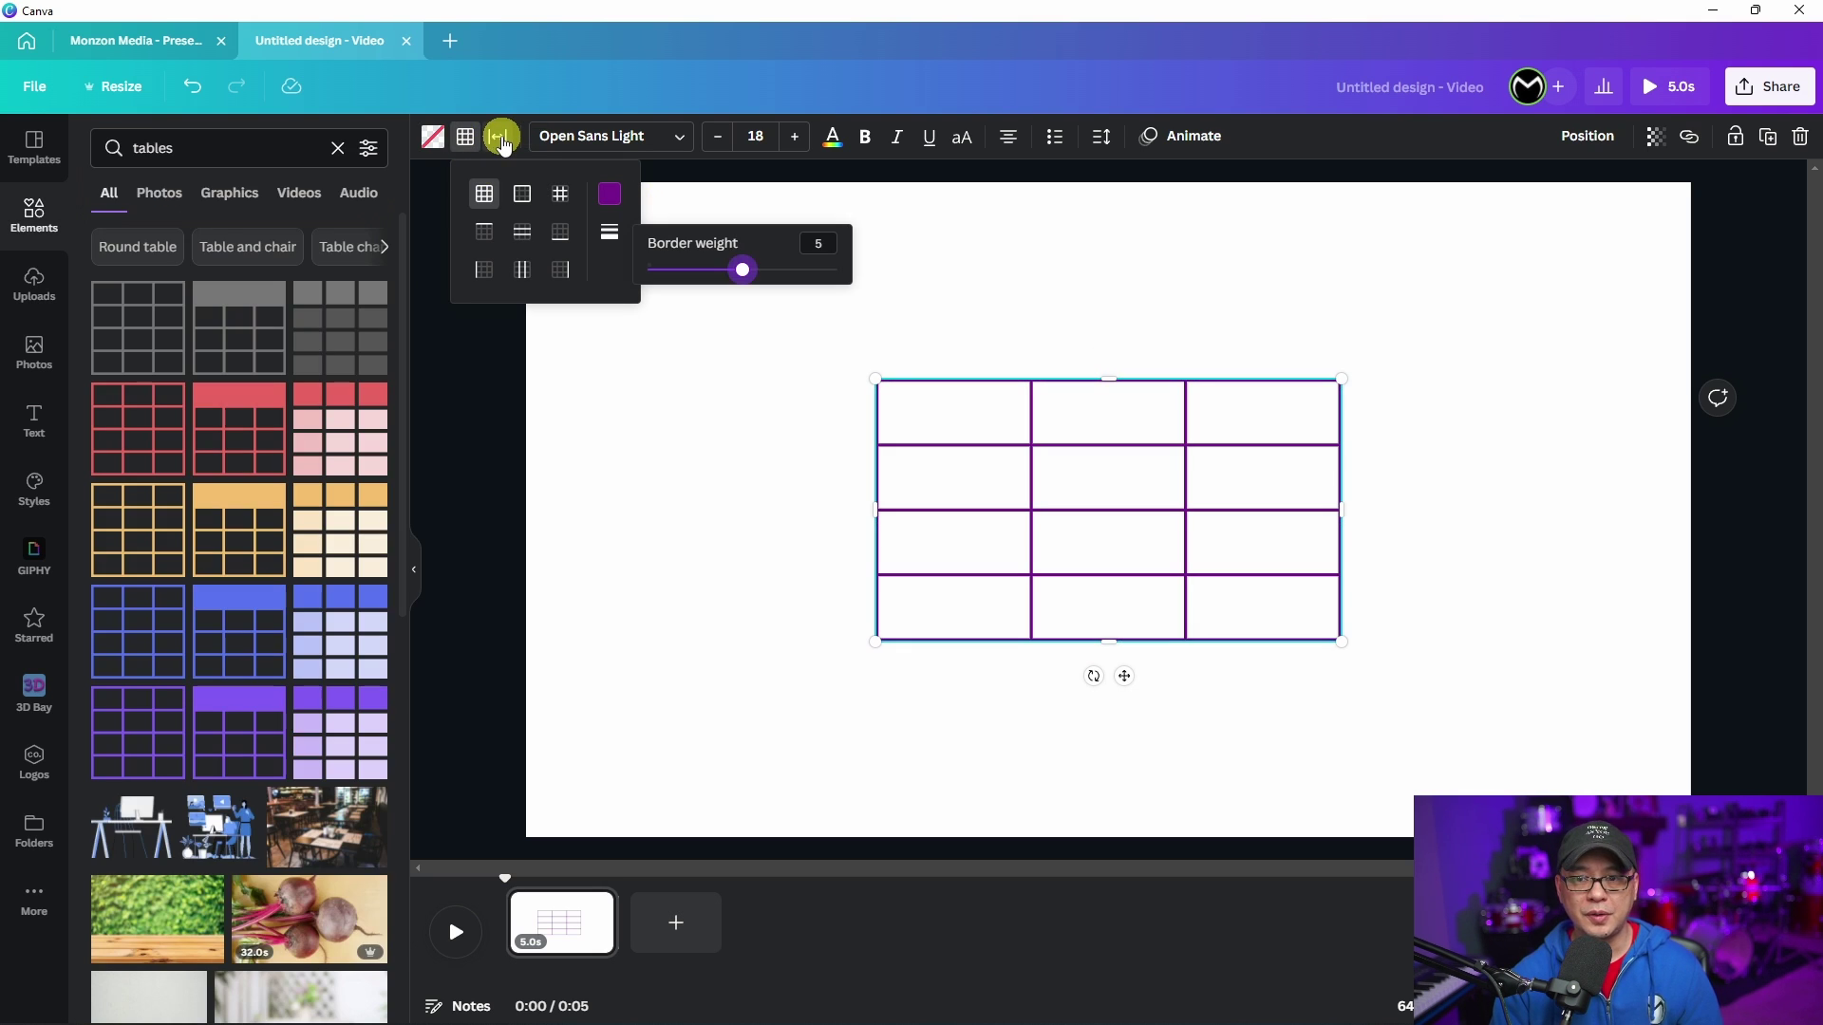
left_click(502, 140)
left_click(501, 140)
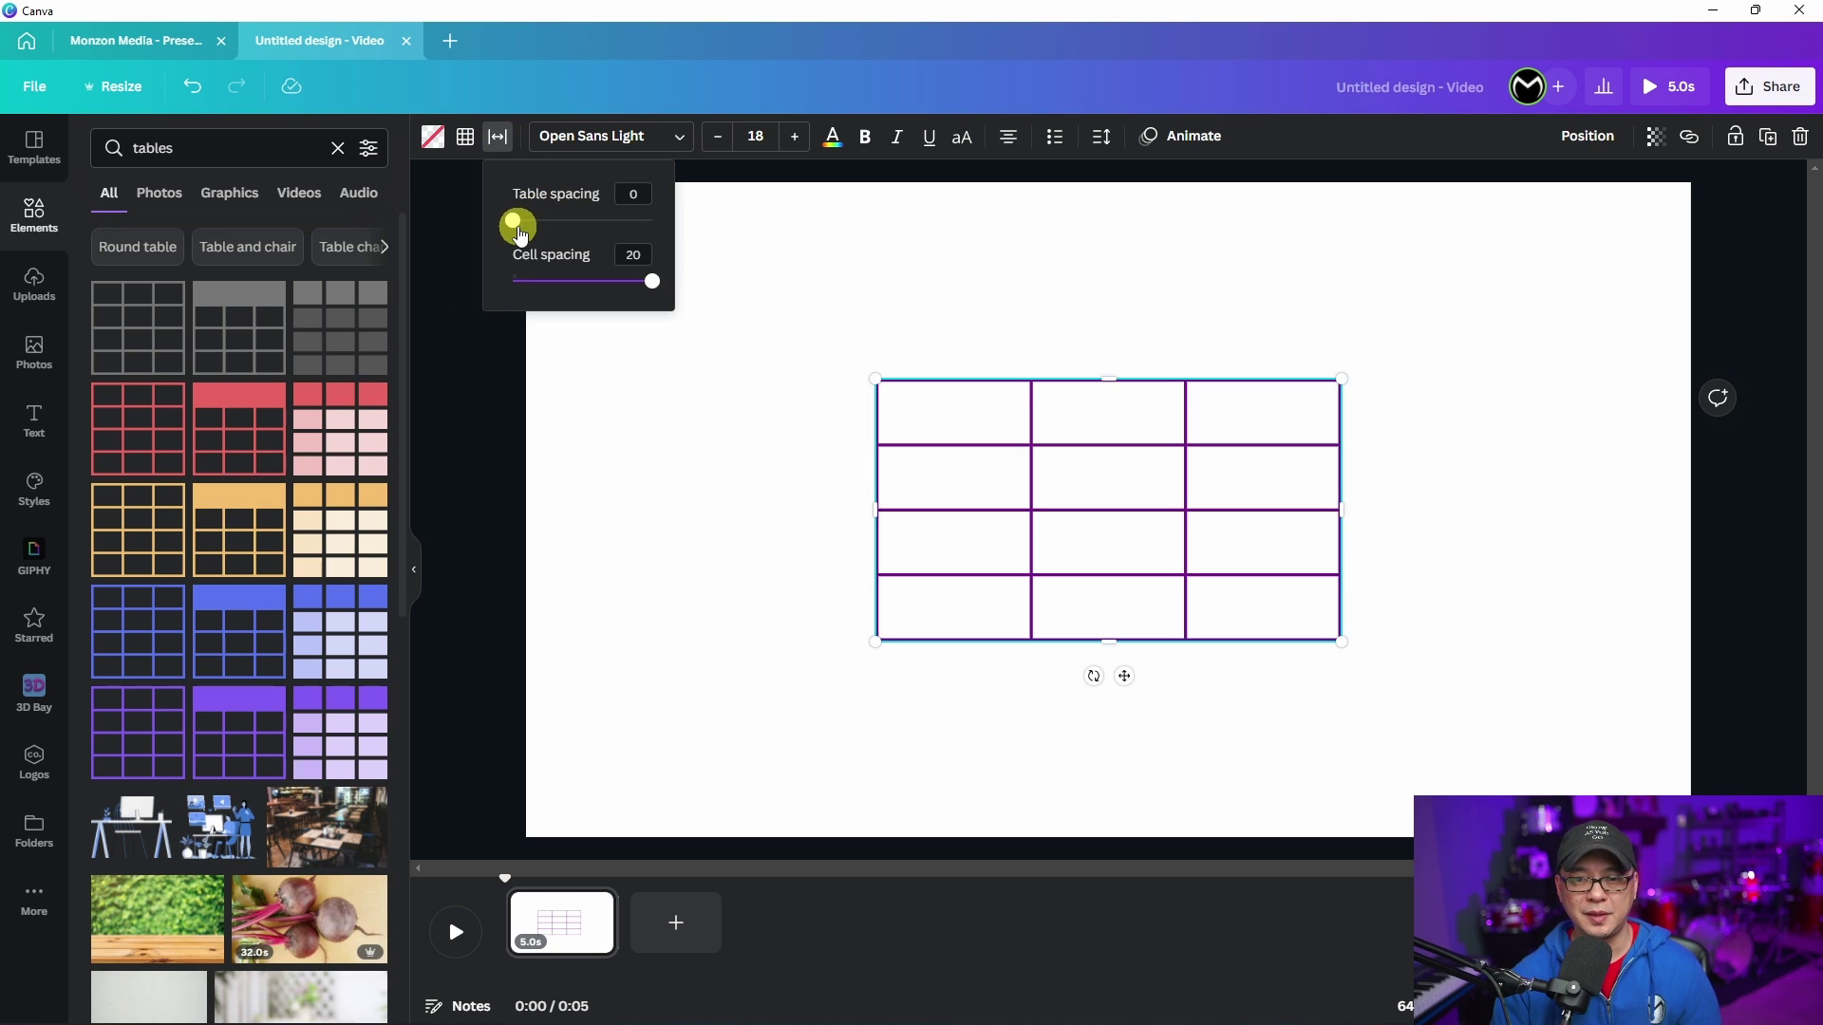
left_click_drag(520, 236, 582, 233)
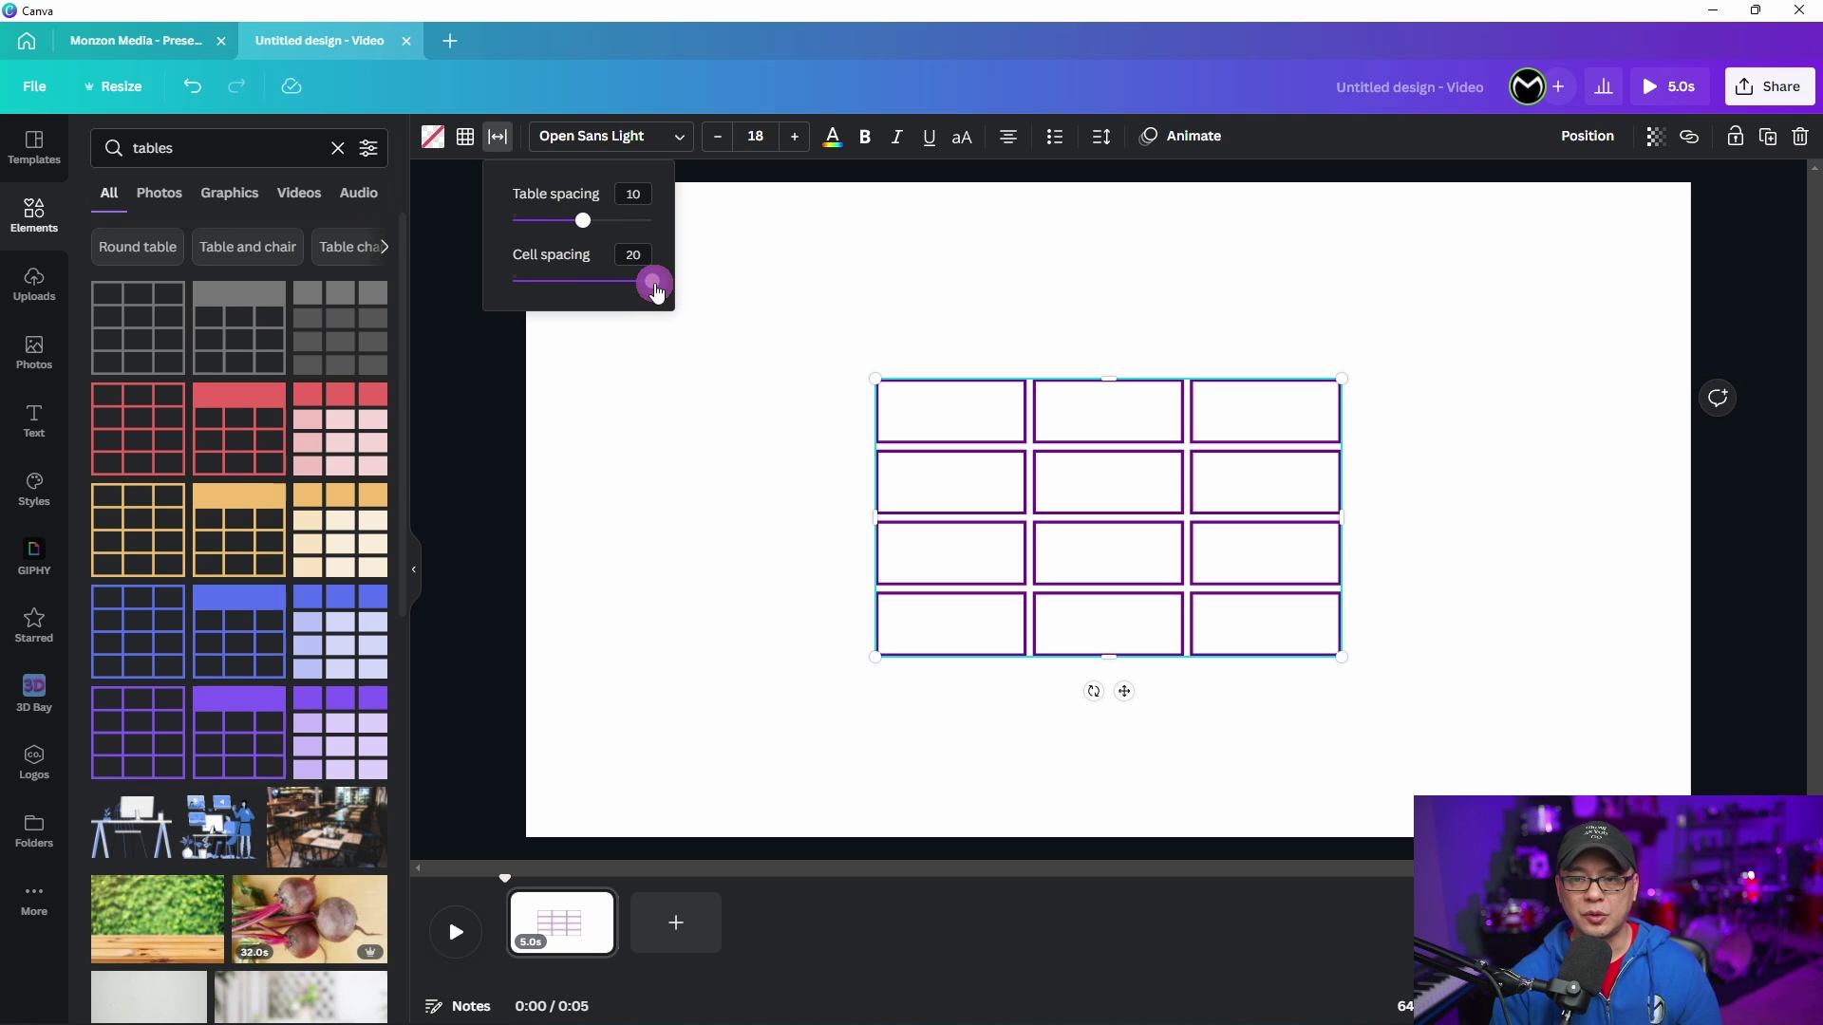
mouse_move(656, 291)
left_mouse_down()
mouse_move(529, 285)
mouse_move(663, 291)
mouse_move(645, 285)
left_mouse_up()
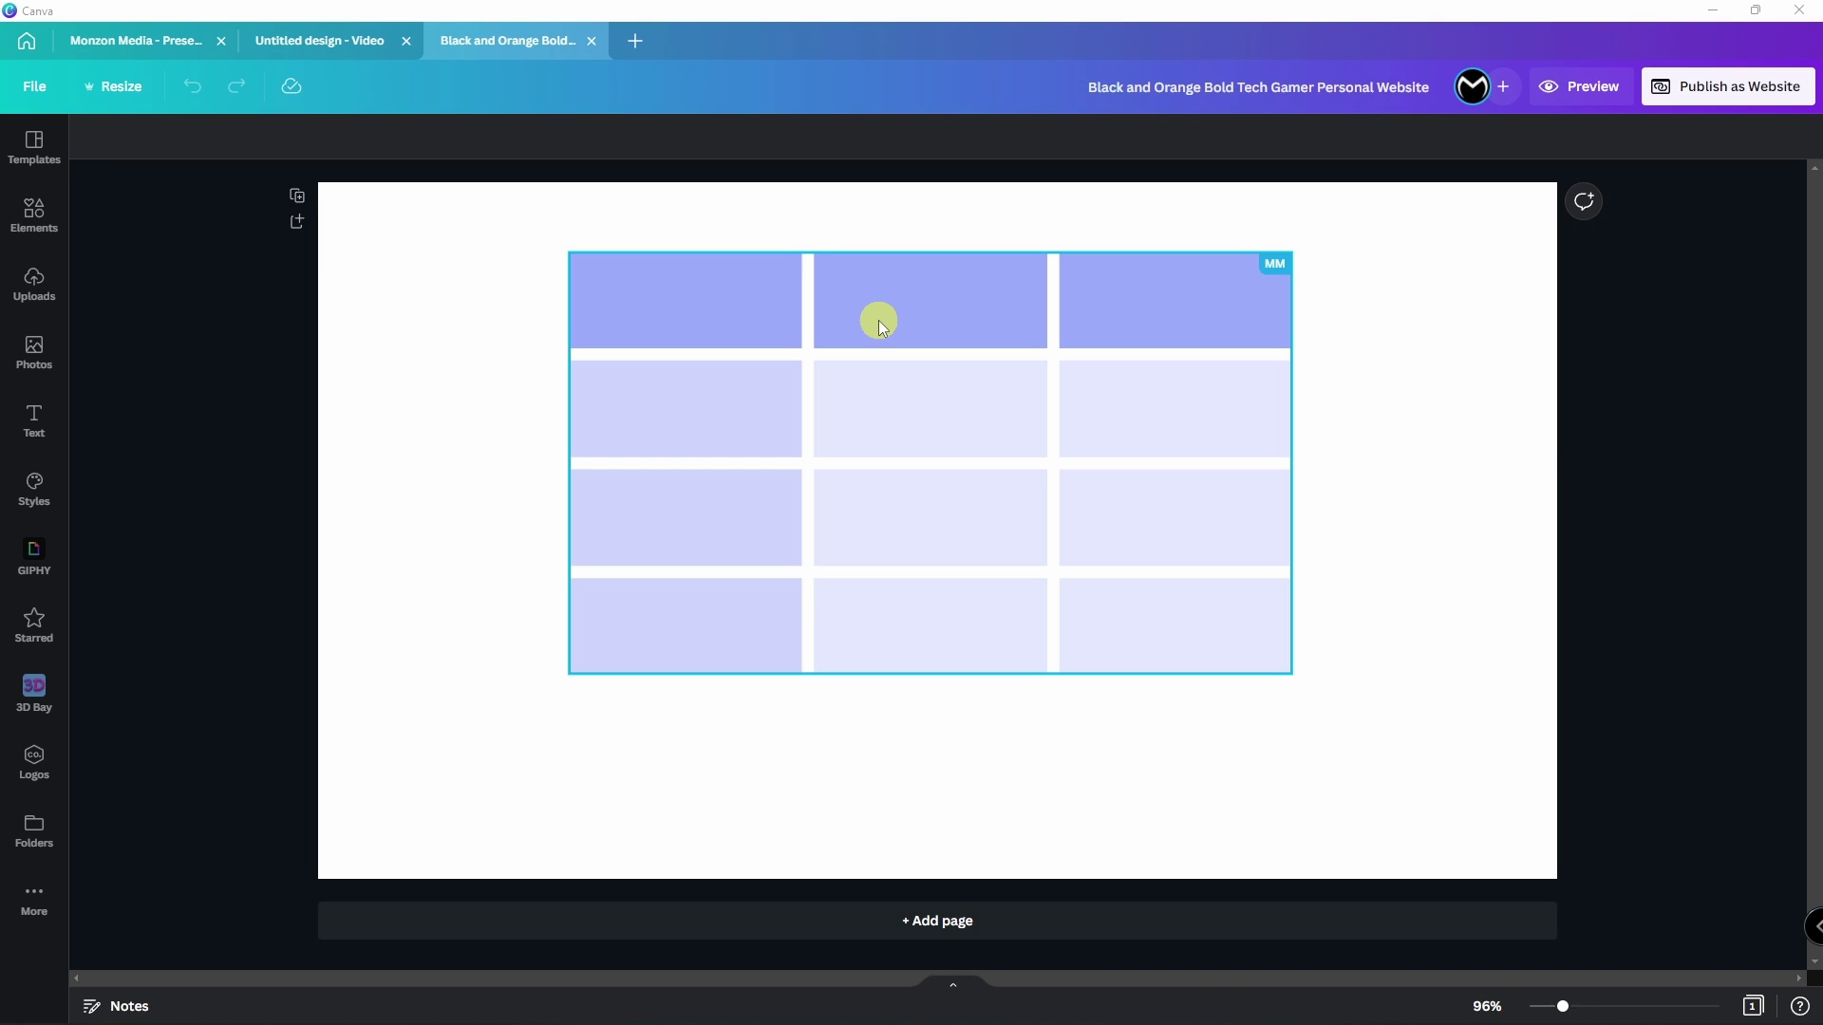
right_click(879, 320)
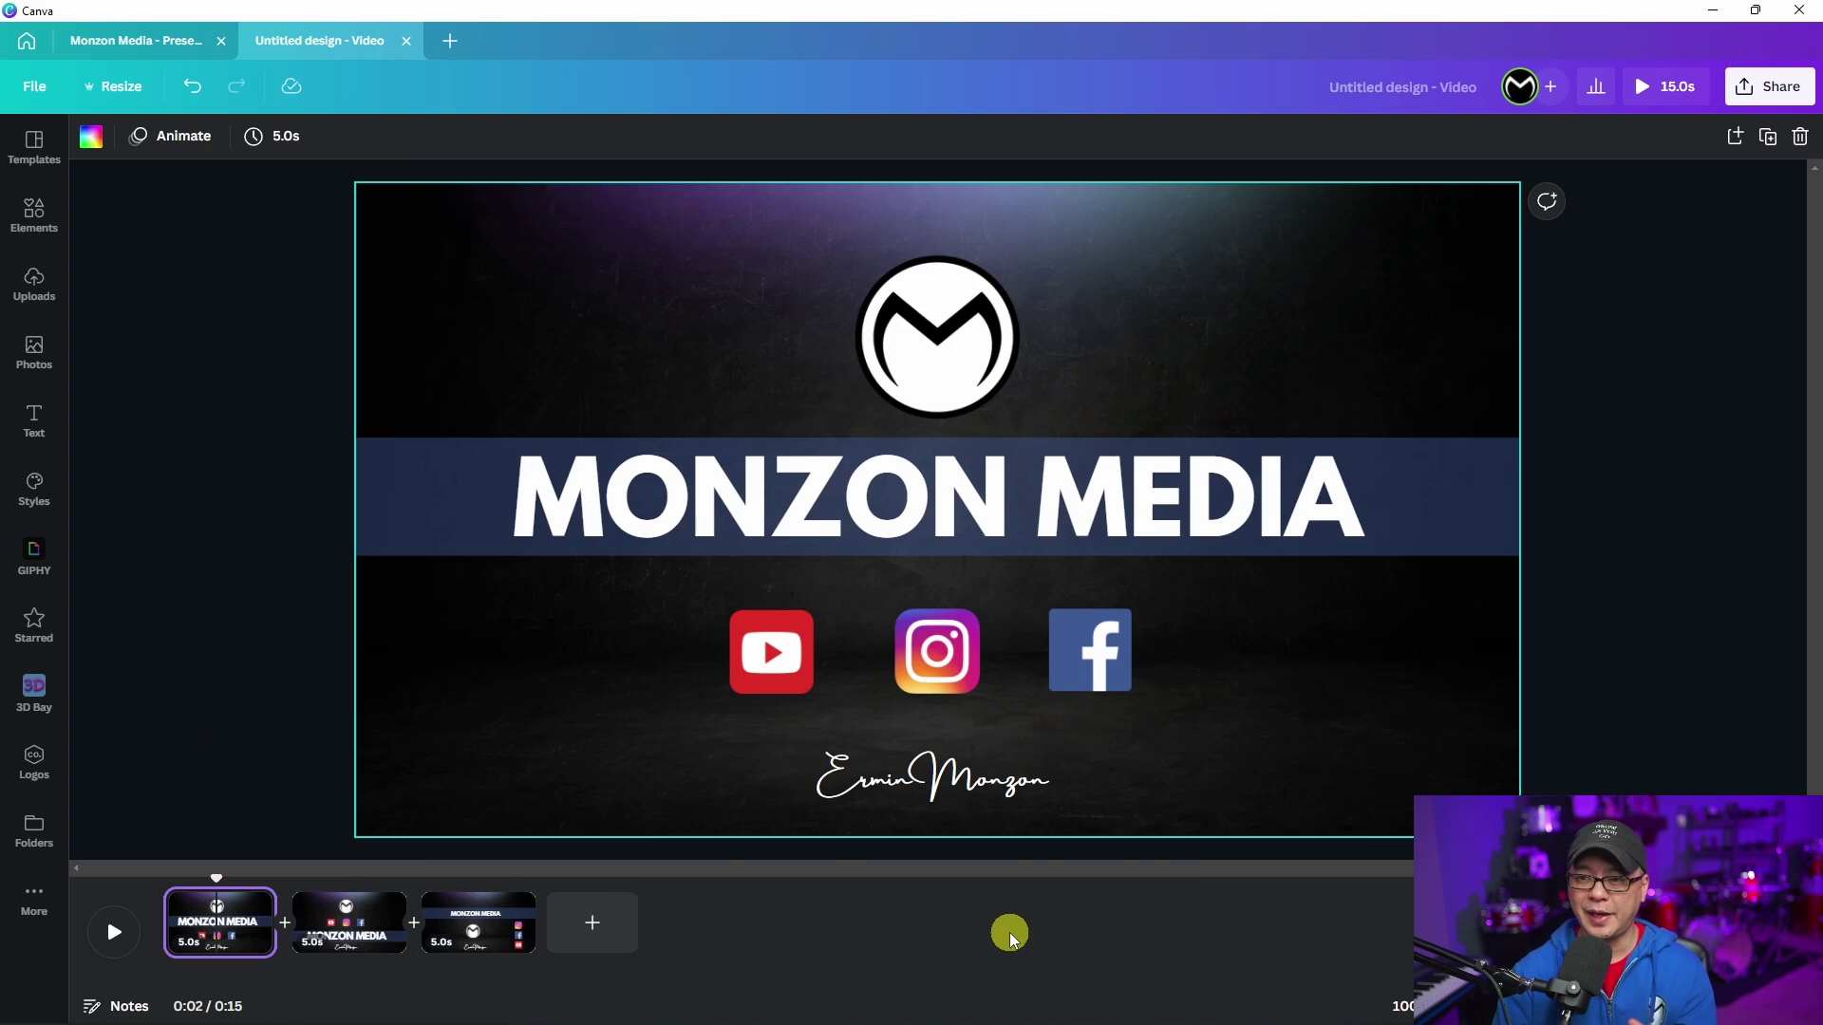
Look through the three Monzon Media video pages, from page 3 back to page 1.
right_click(376, 909)
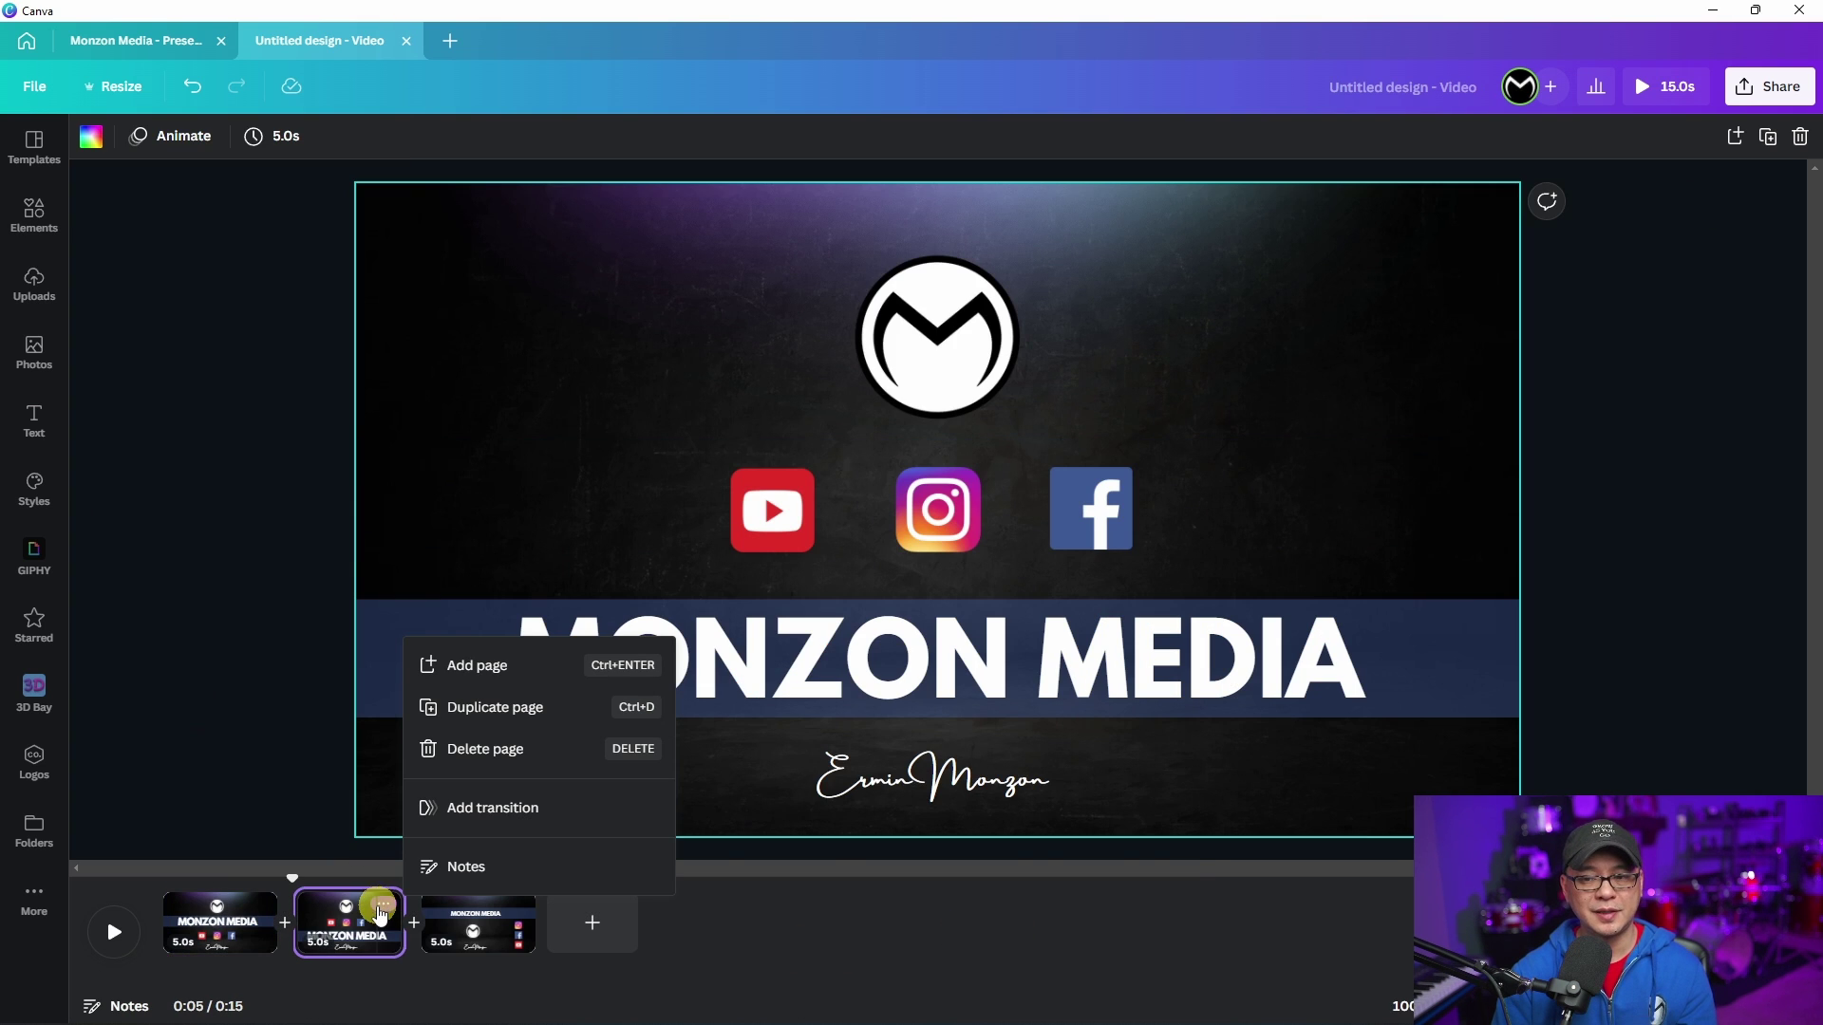
left_click(969, 928)
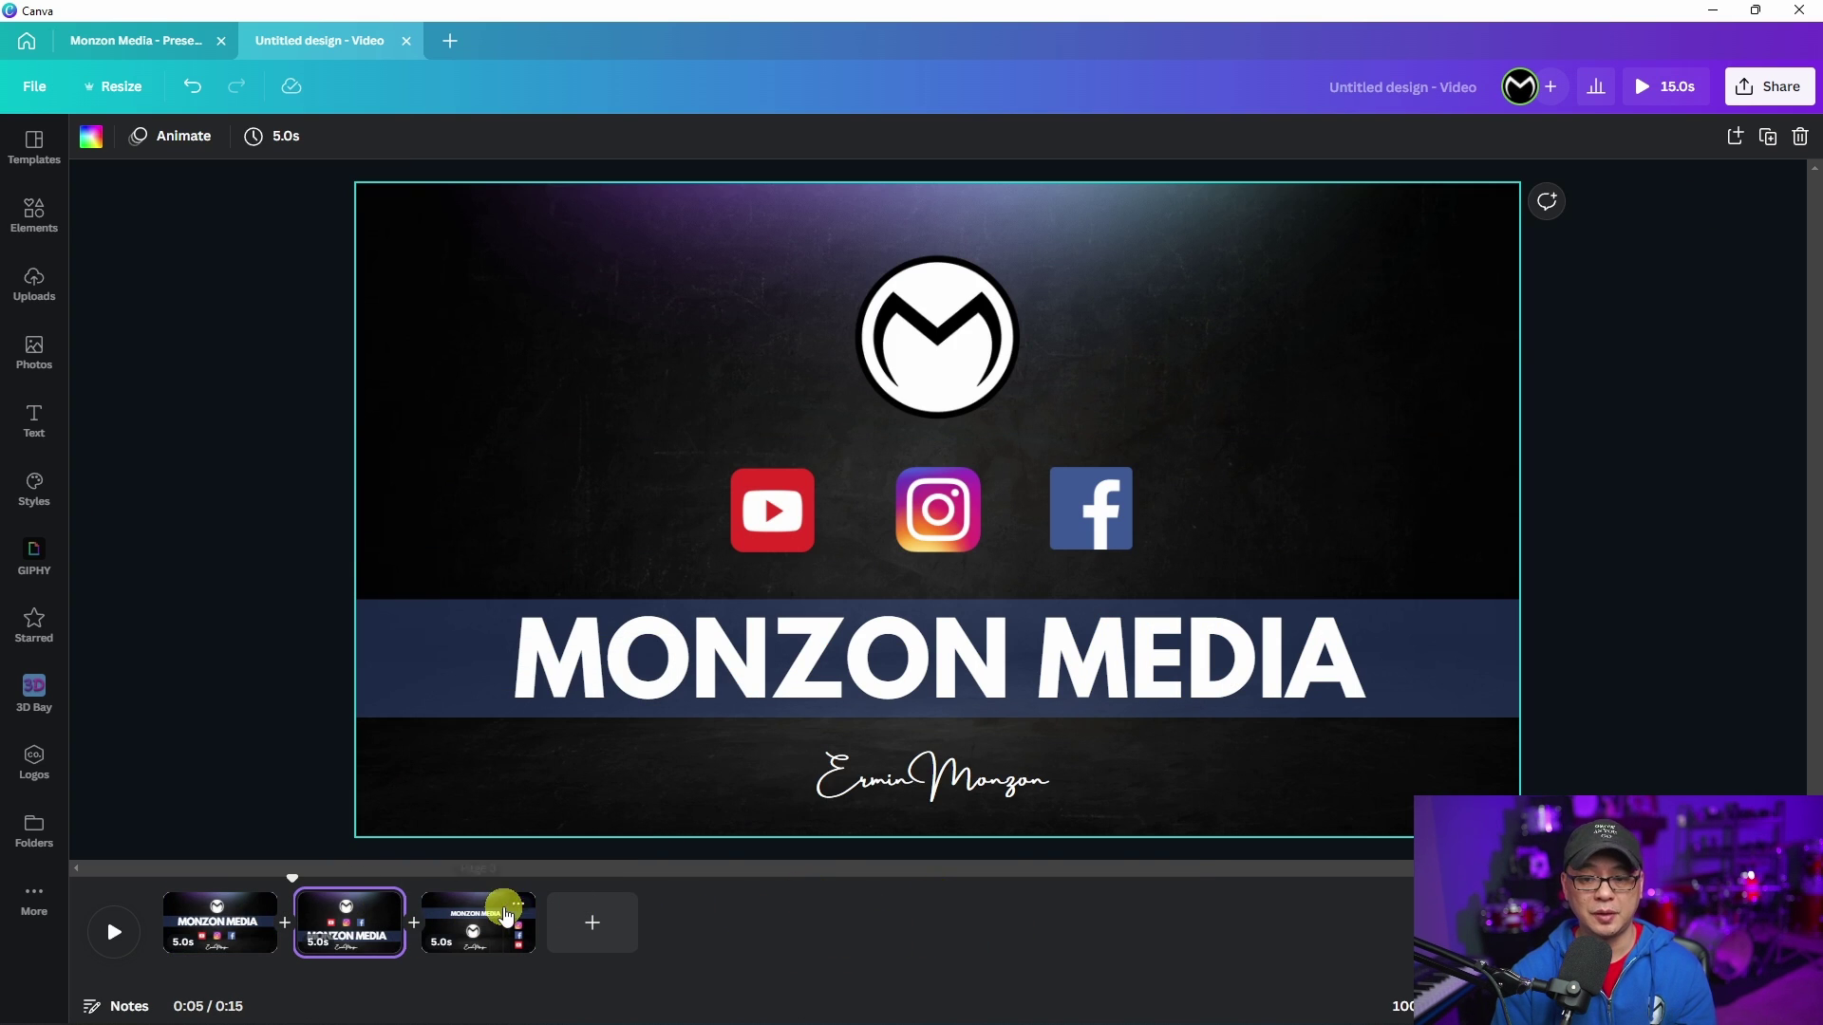
left_click(492, 917)
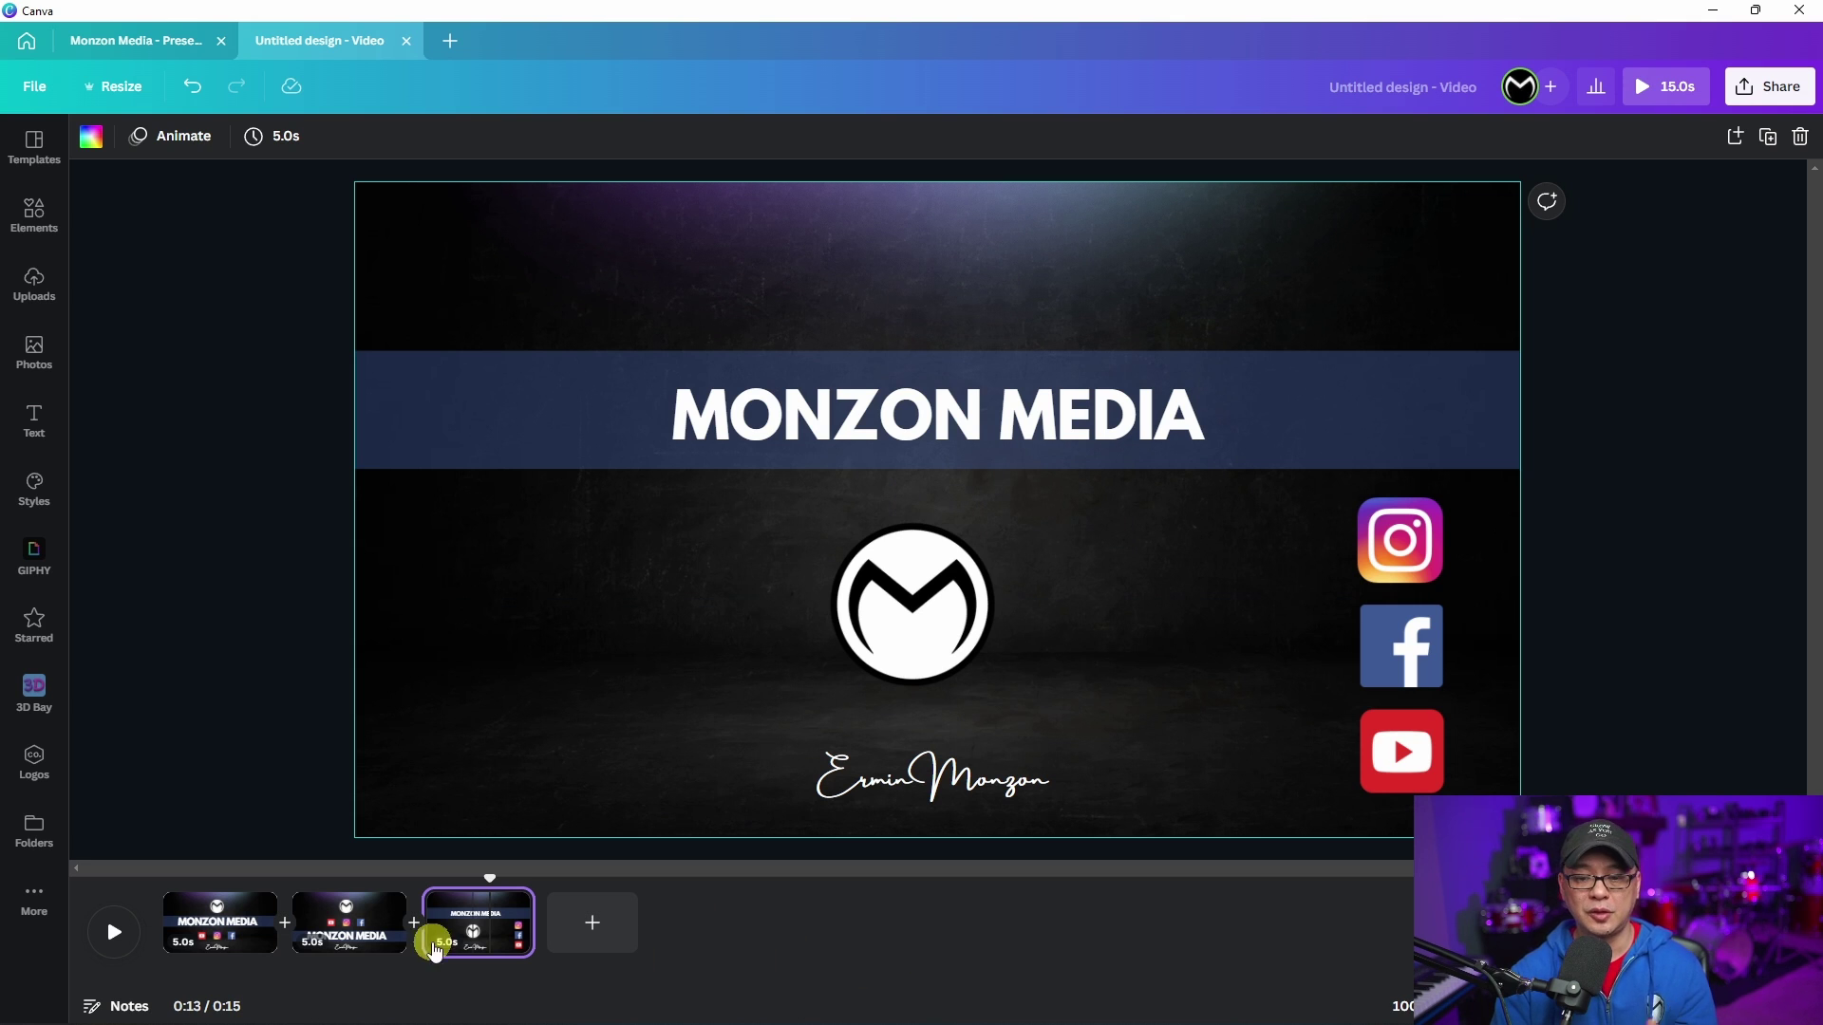
left_click(371, 919)
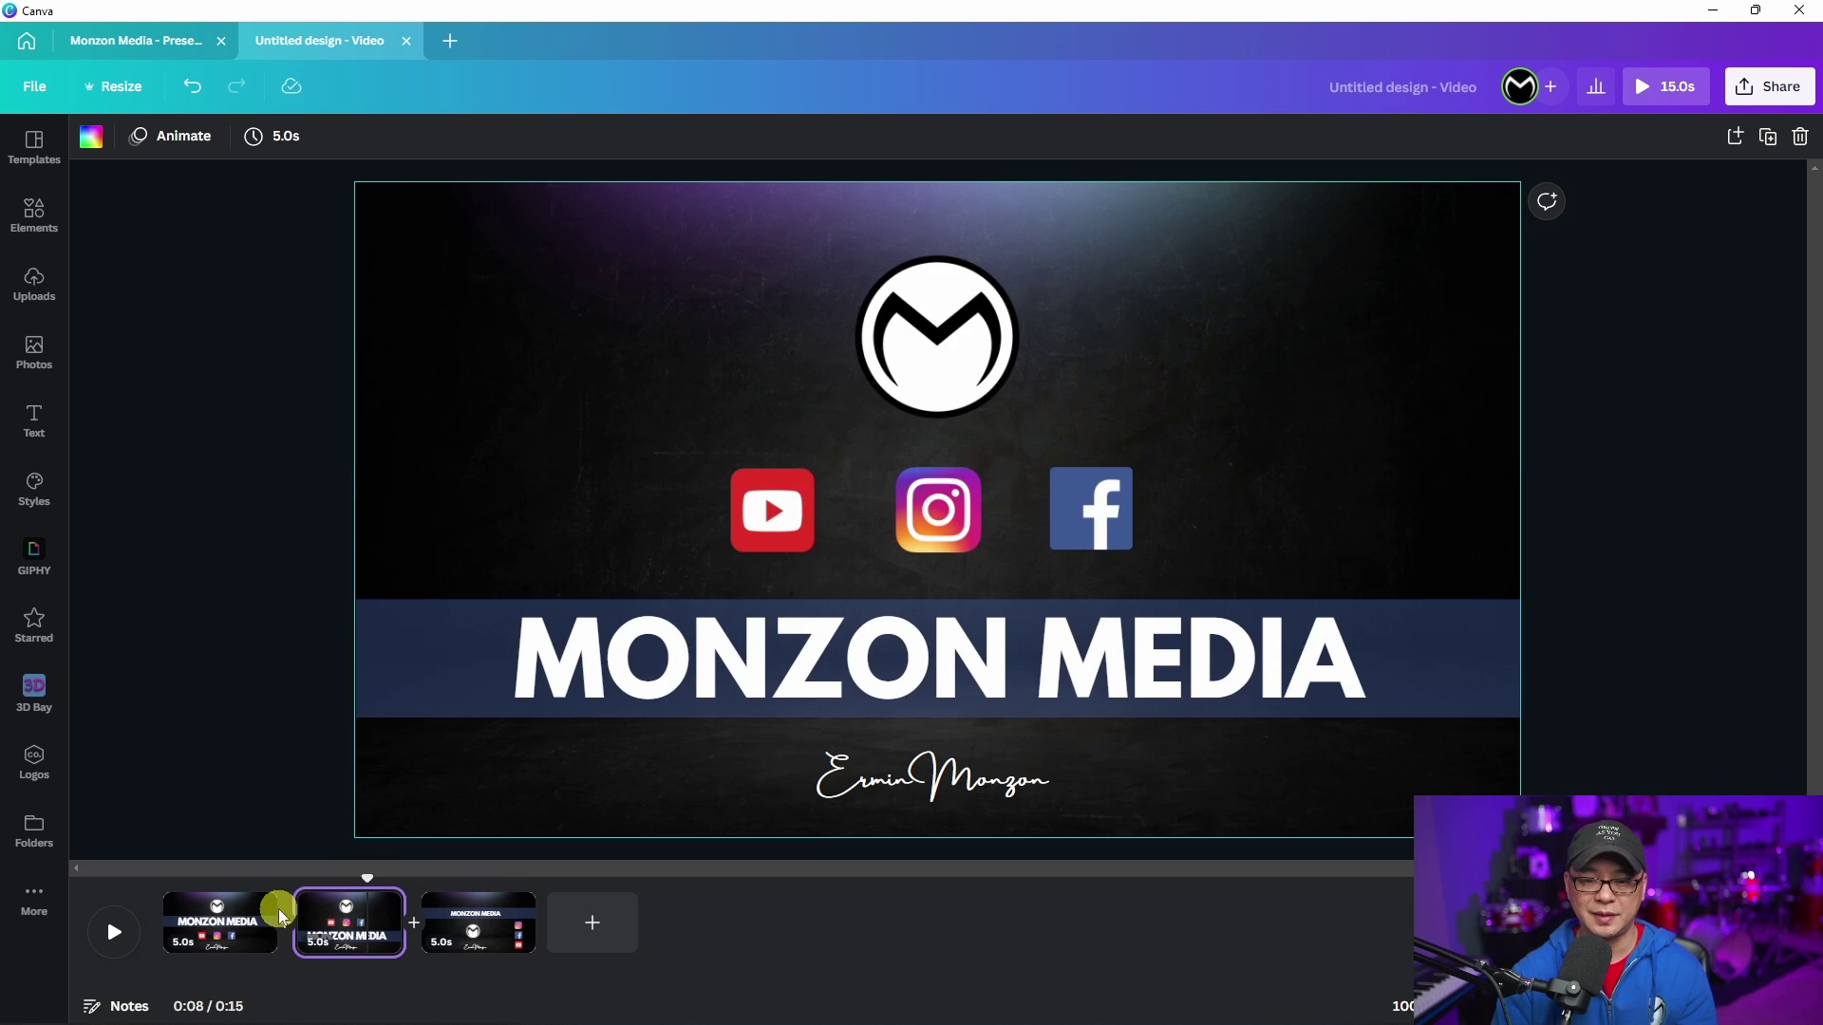
left_click(249, 921)
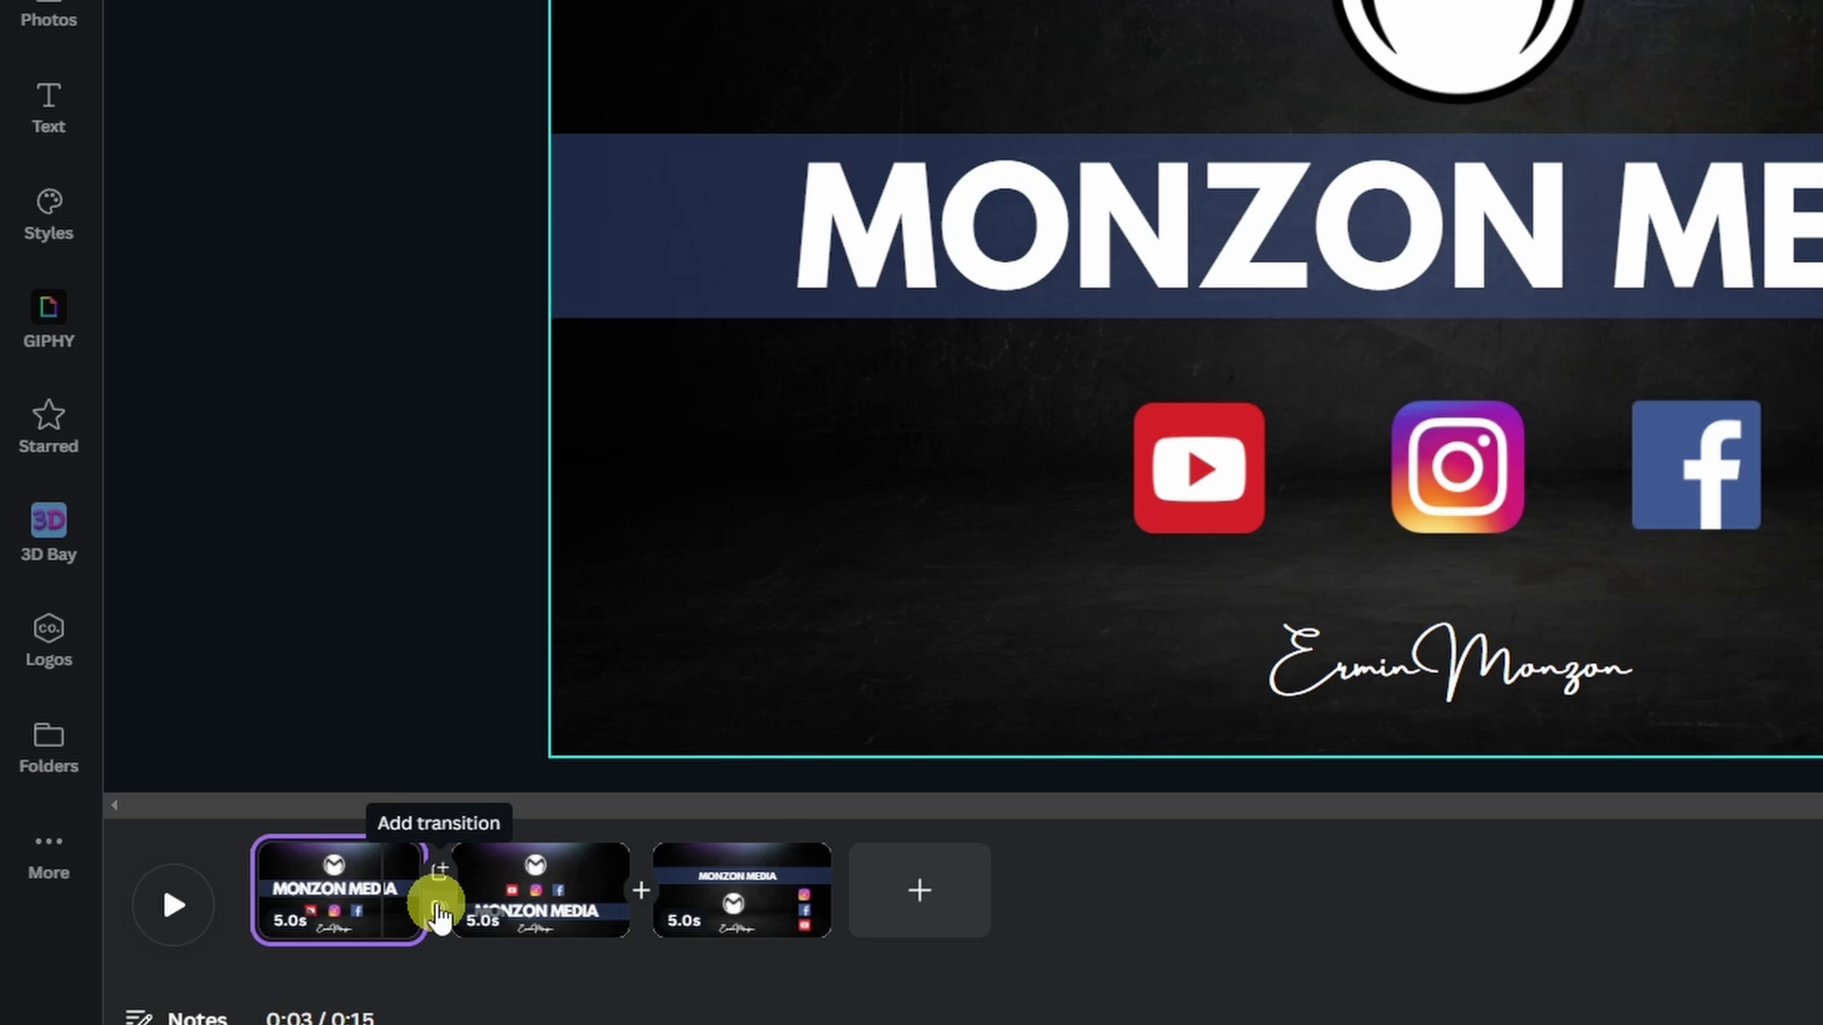
Apply the Match & Move transition between all three pages.
left_click(437, 894)
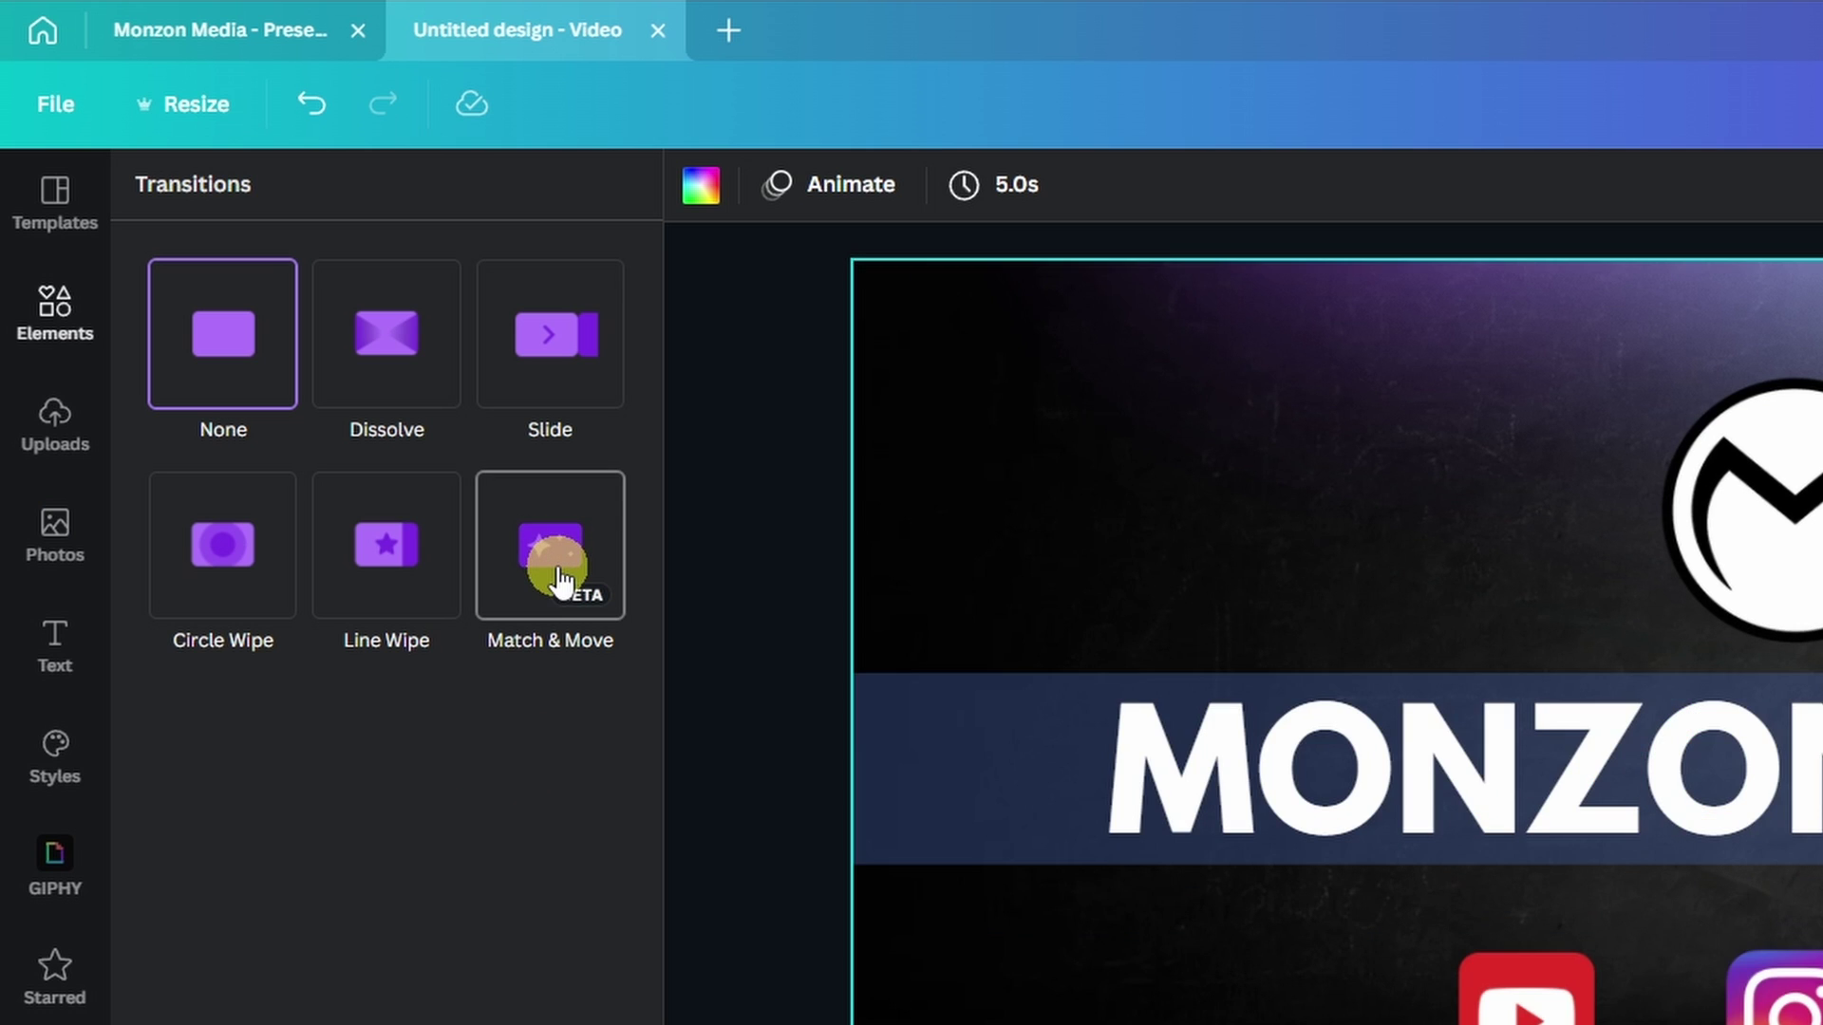
left_click(558, 575)
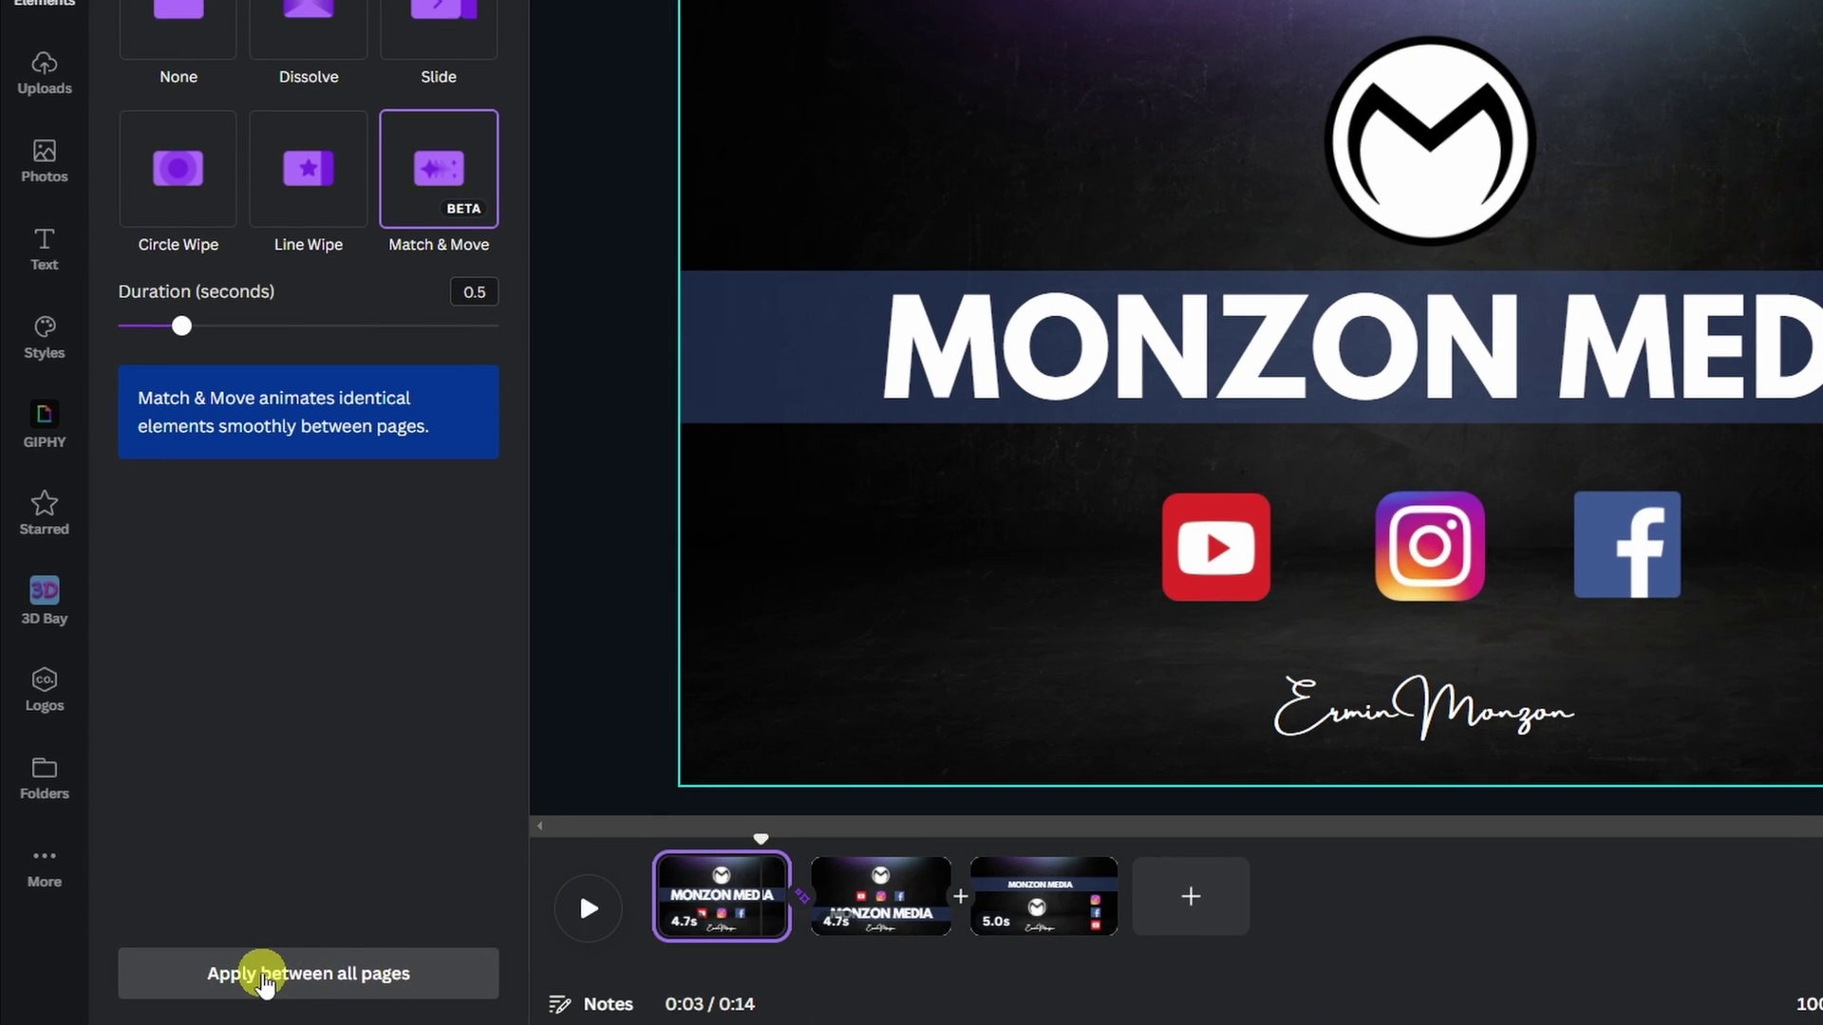
left_click(344, 997)
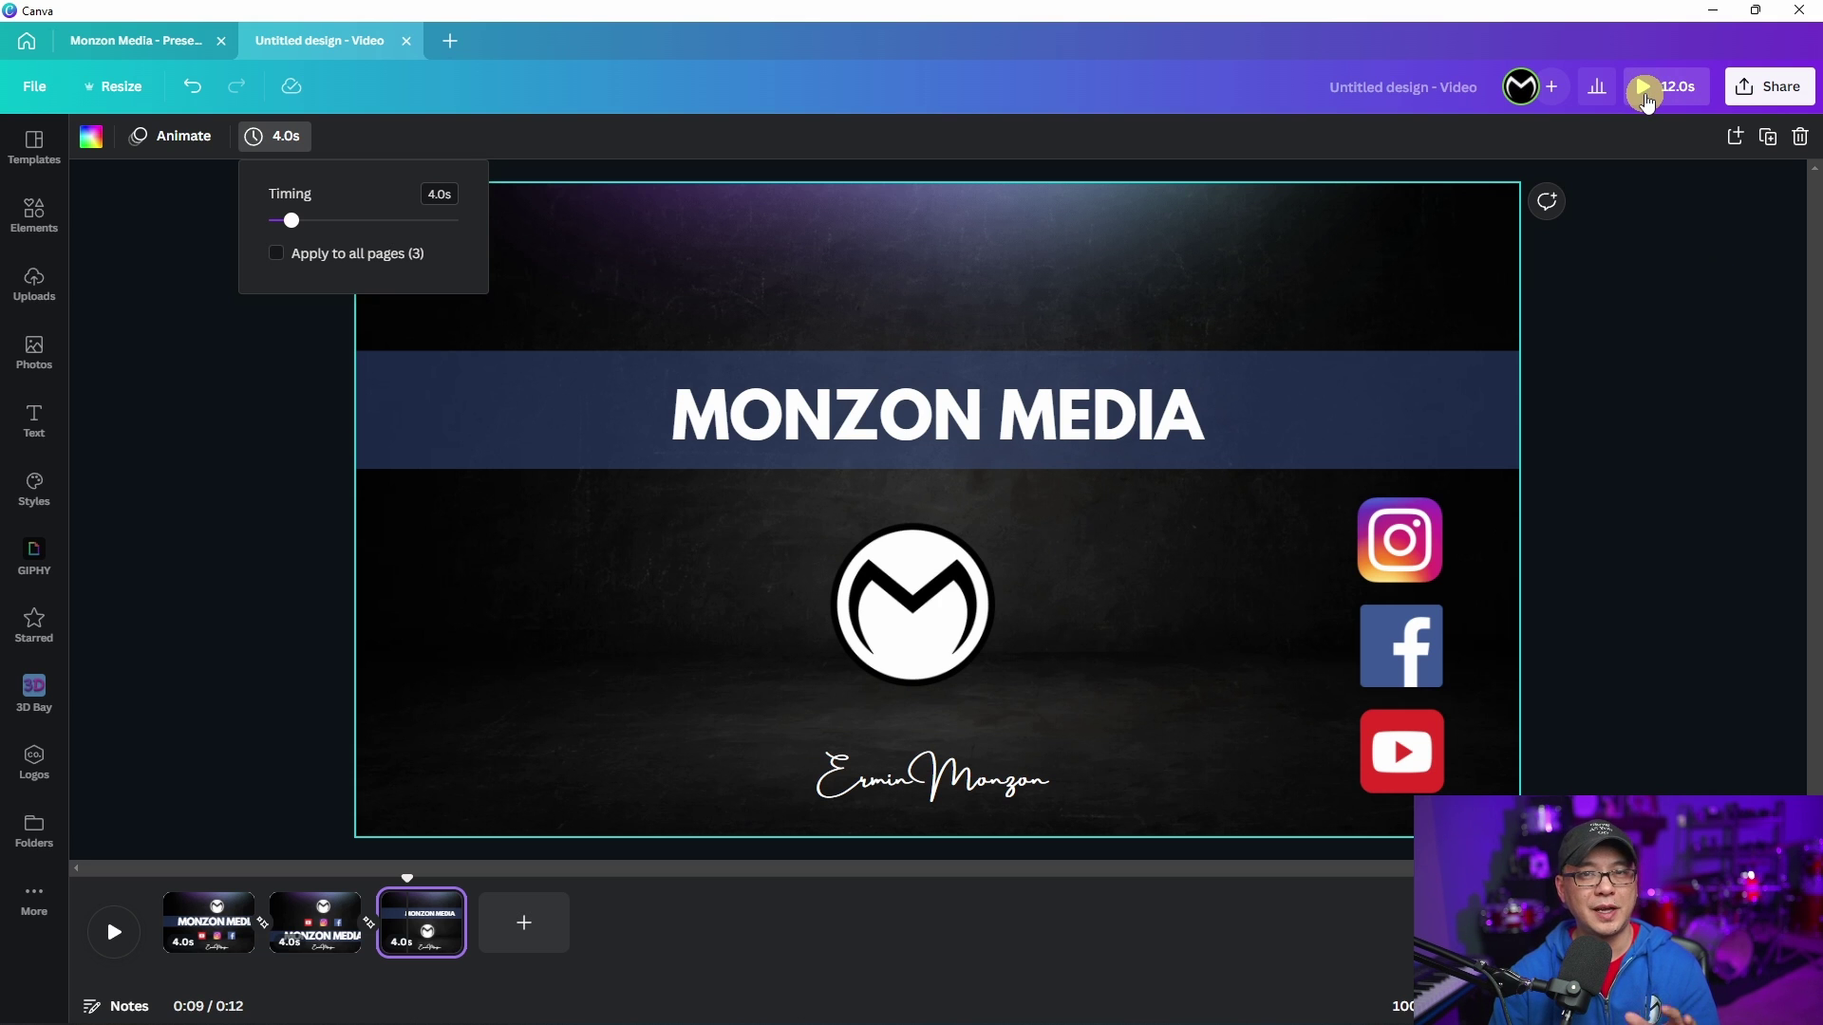
left_click(1646, 93)
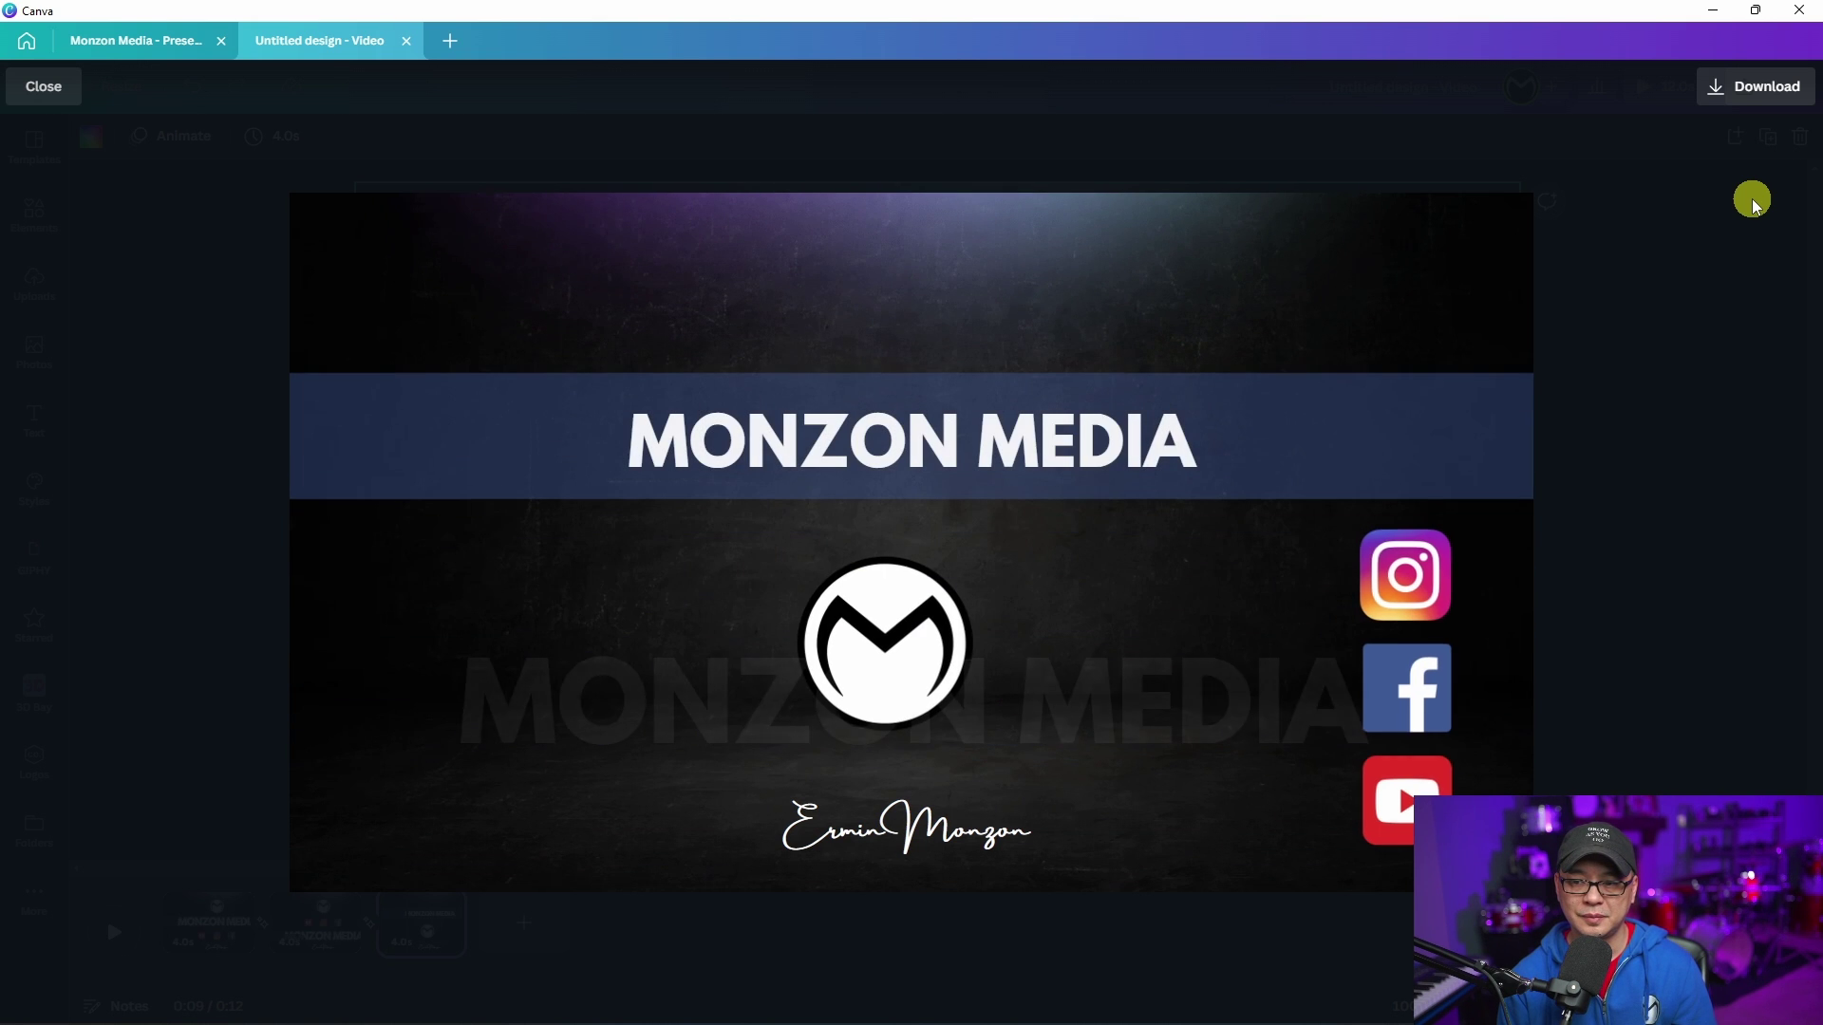
key("Escape")
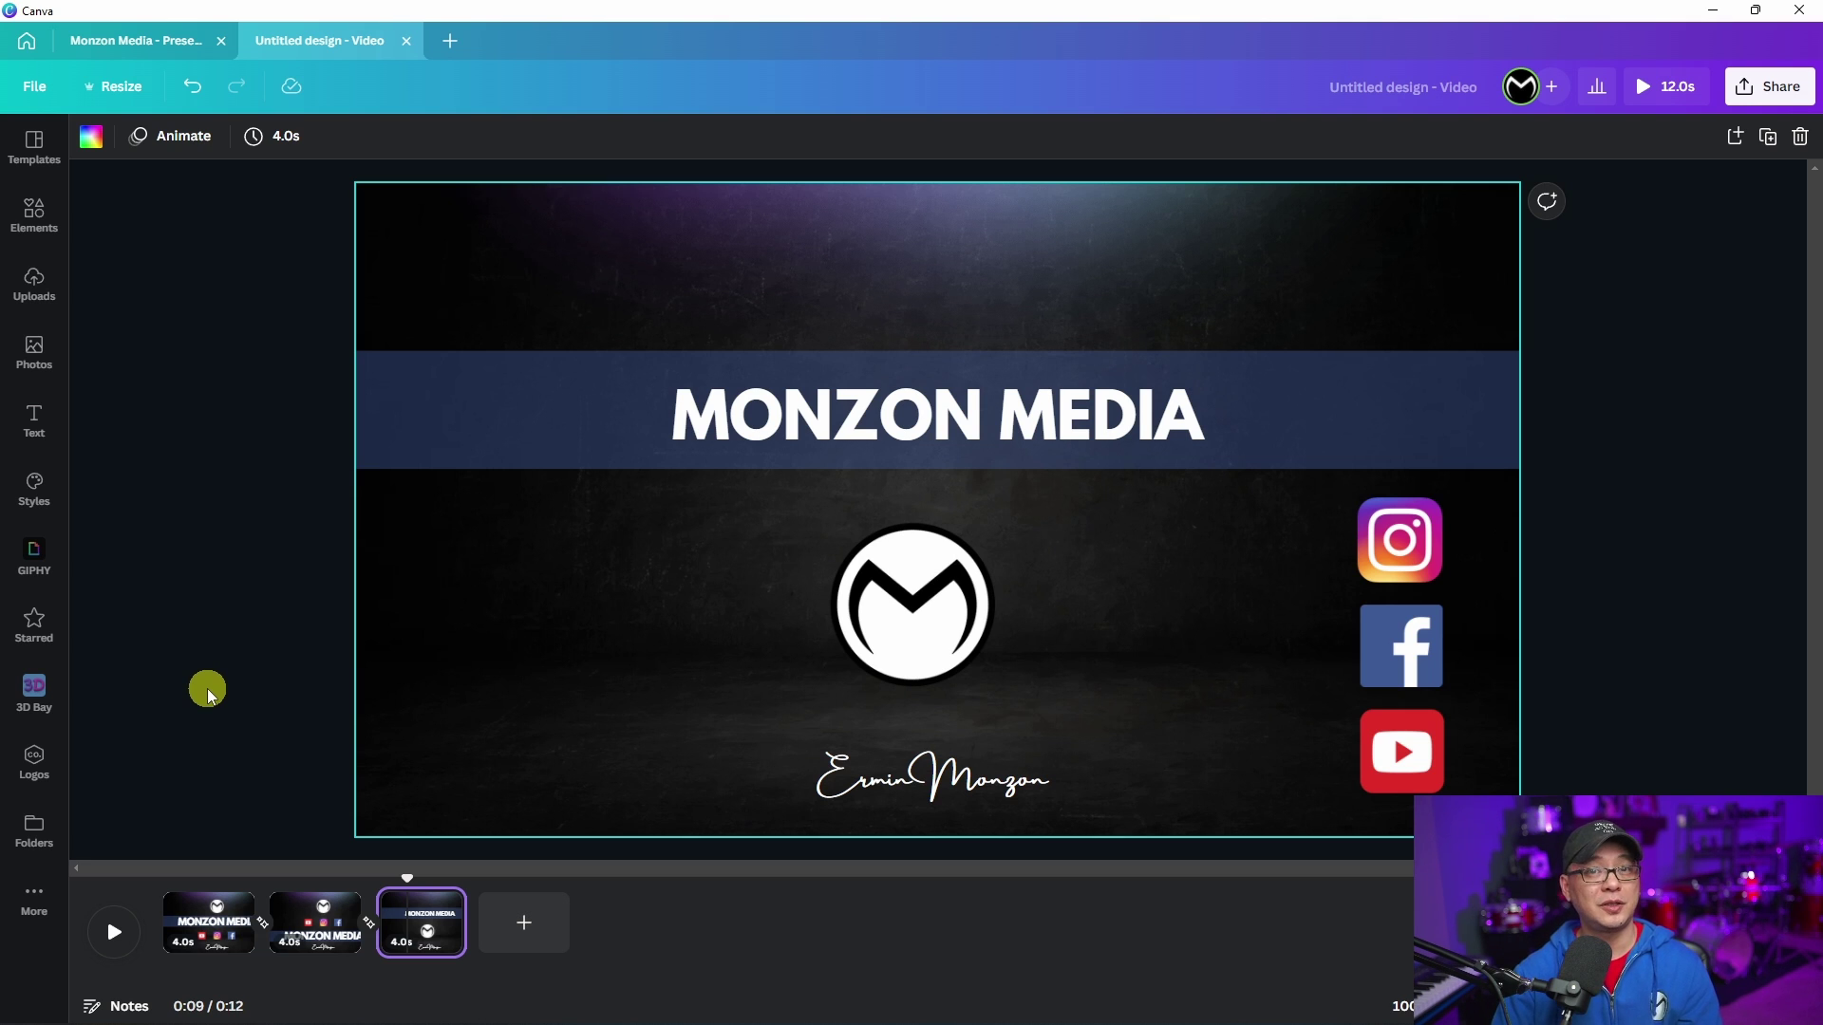
Add the Happy Whistling Ukulele track from Elements to the video and play it.
left_click(38, 217)
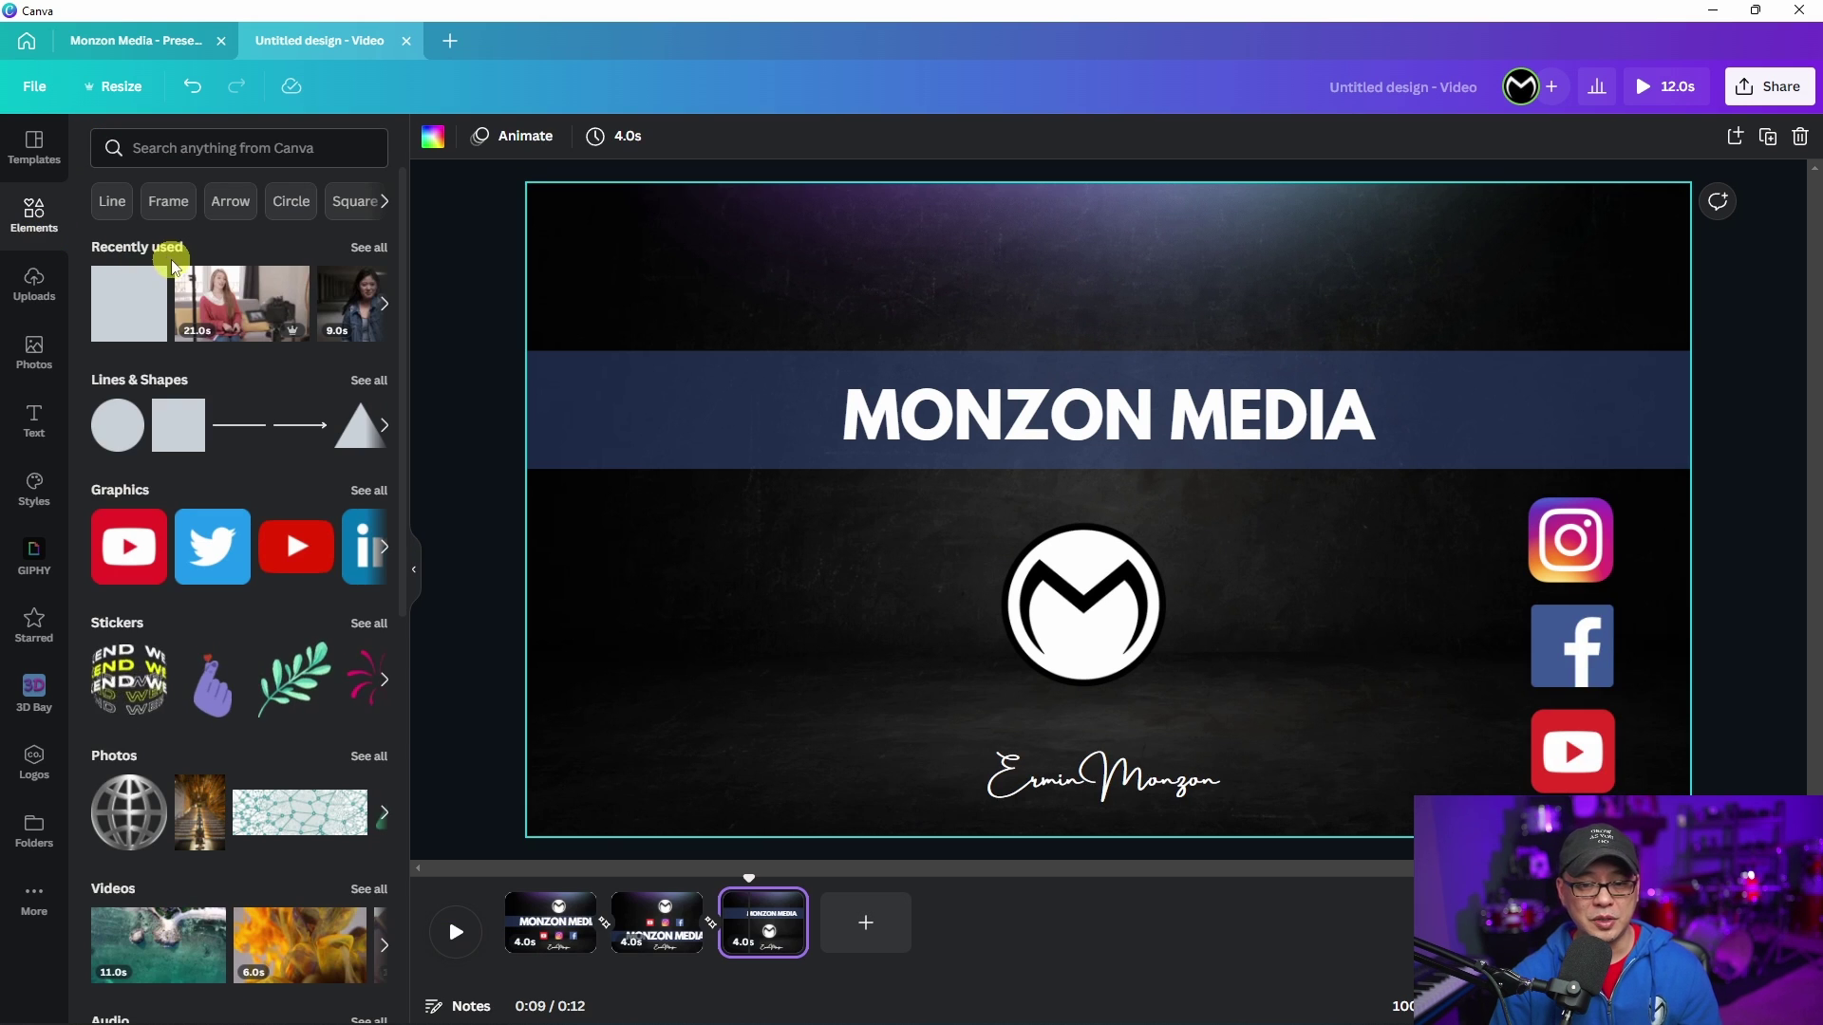
scroll(205, 454, "down", 6)
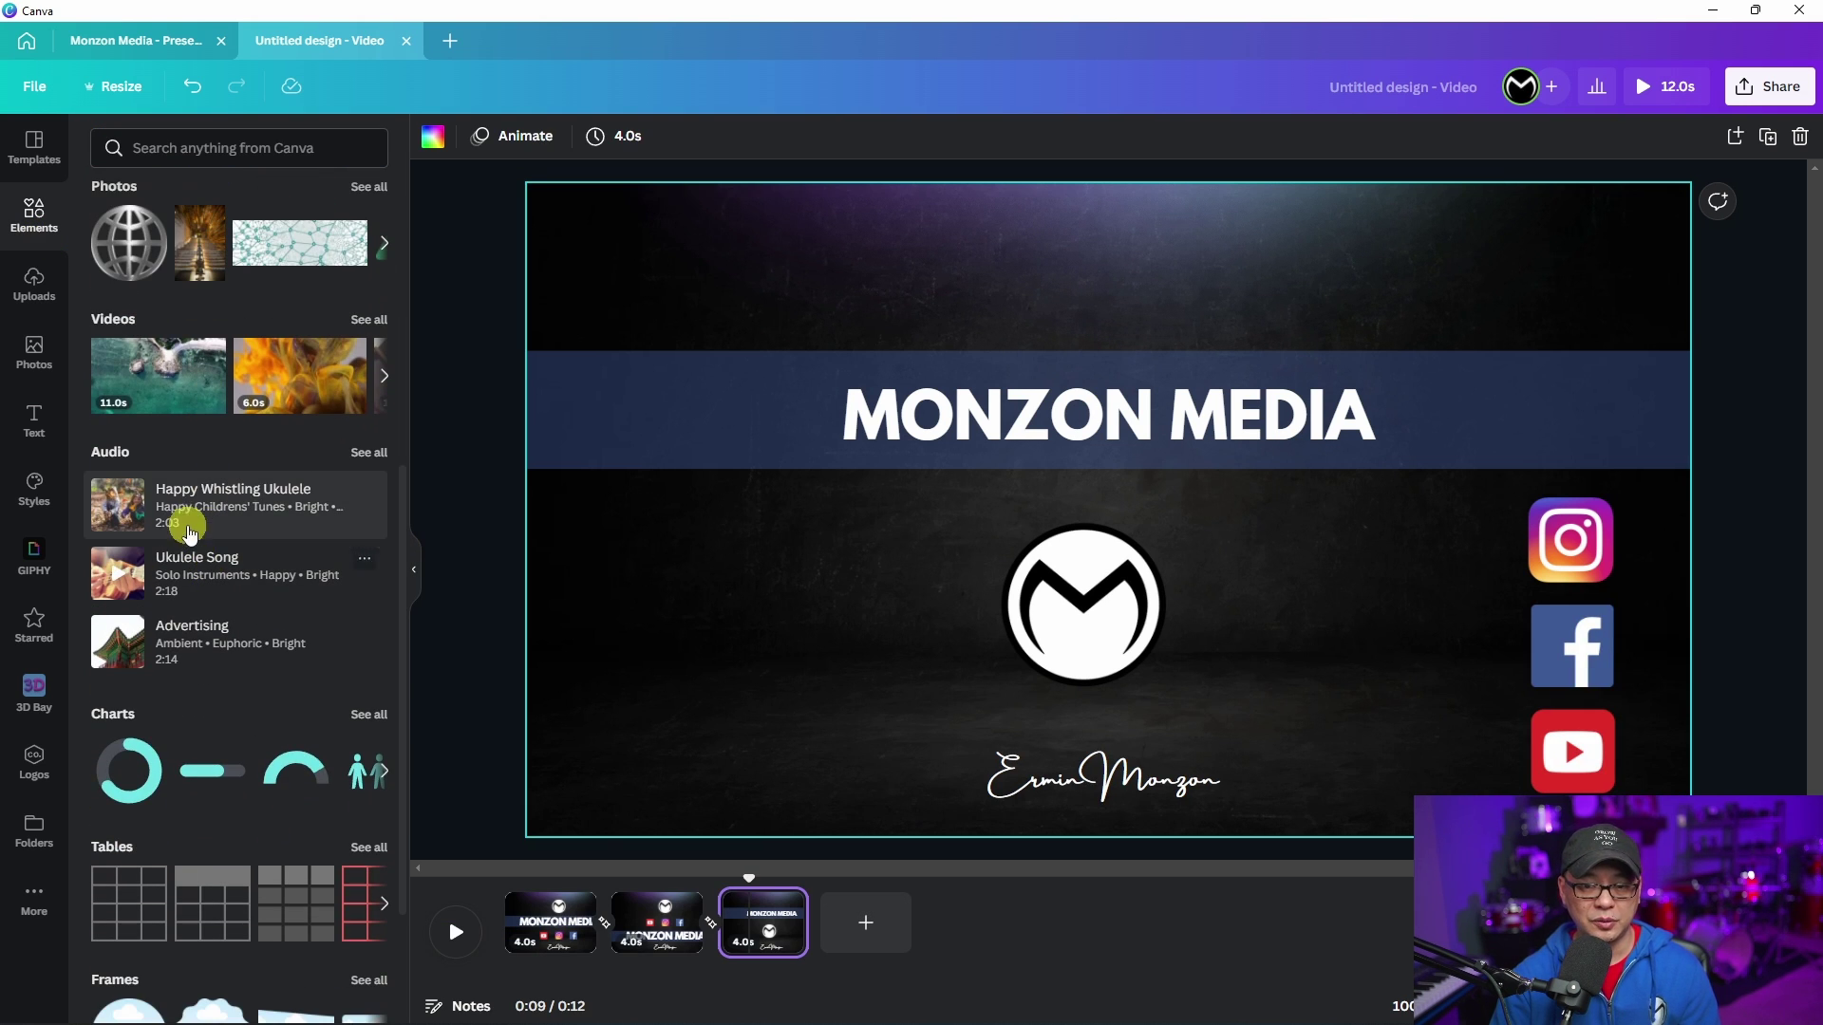
left_click_drag(121, 508, 678, 503)
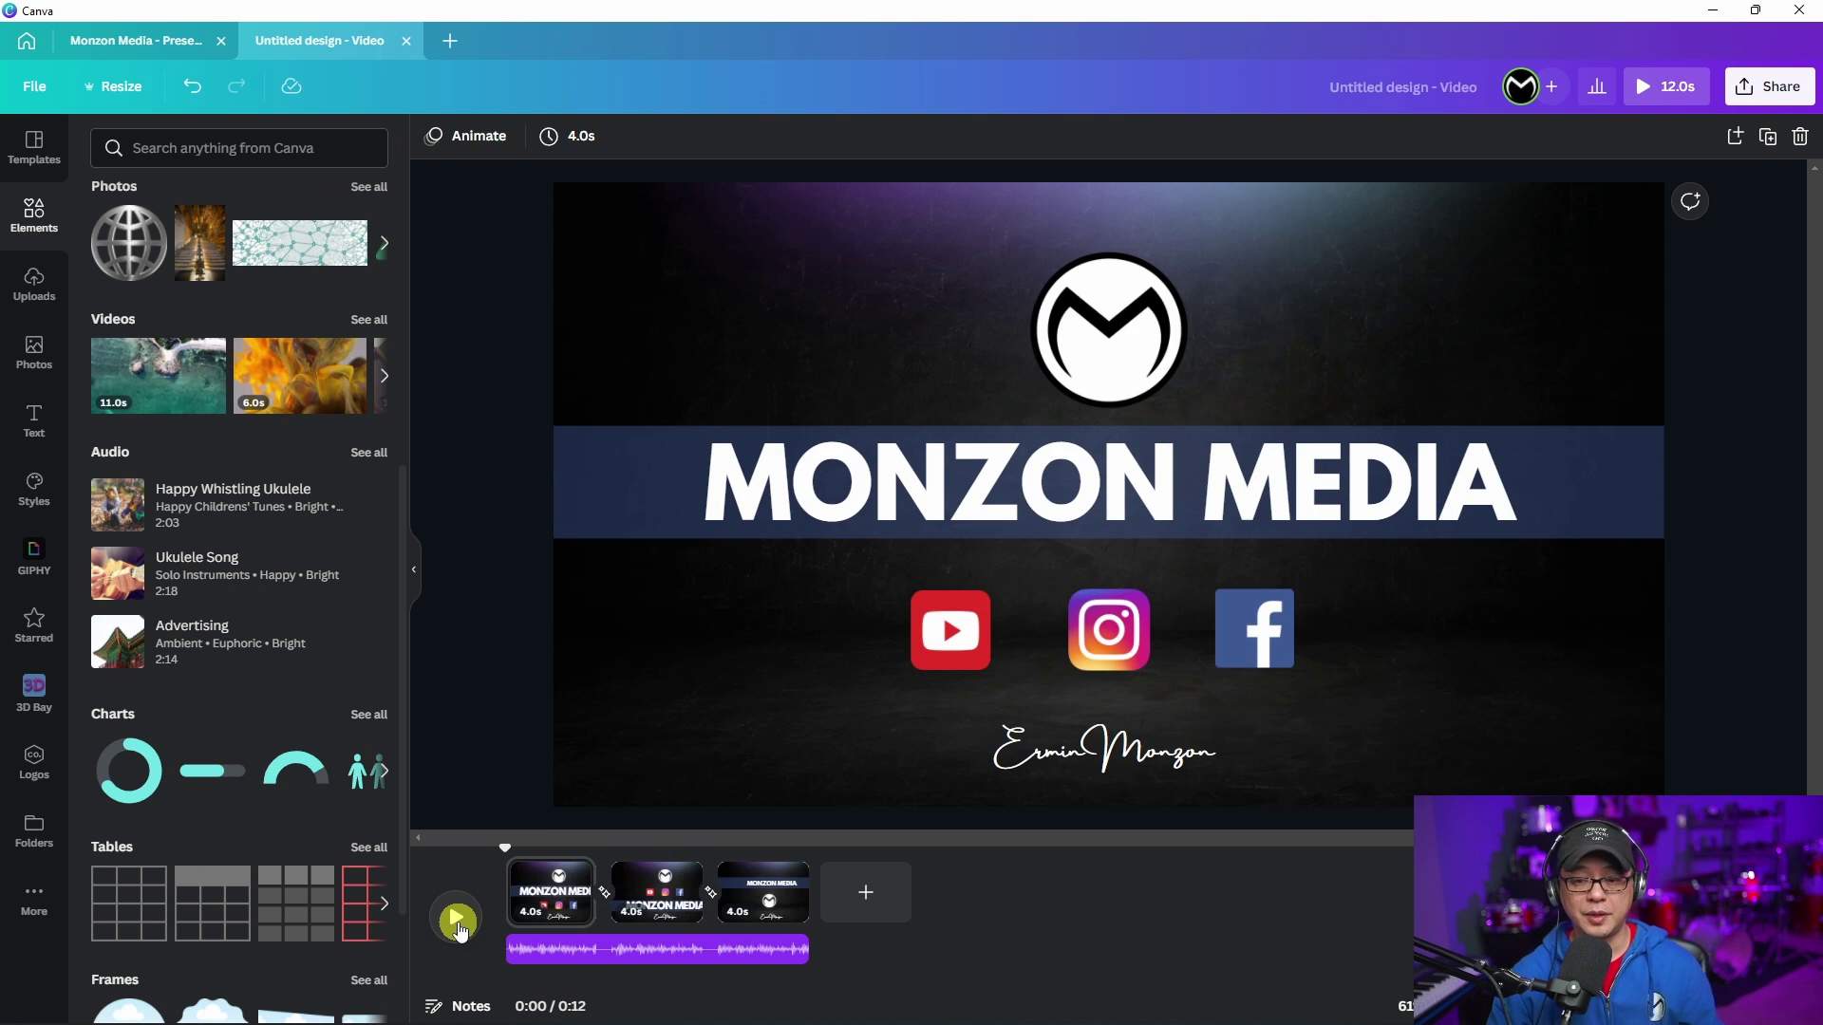
left_click(456, 920)
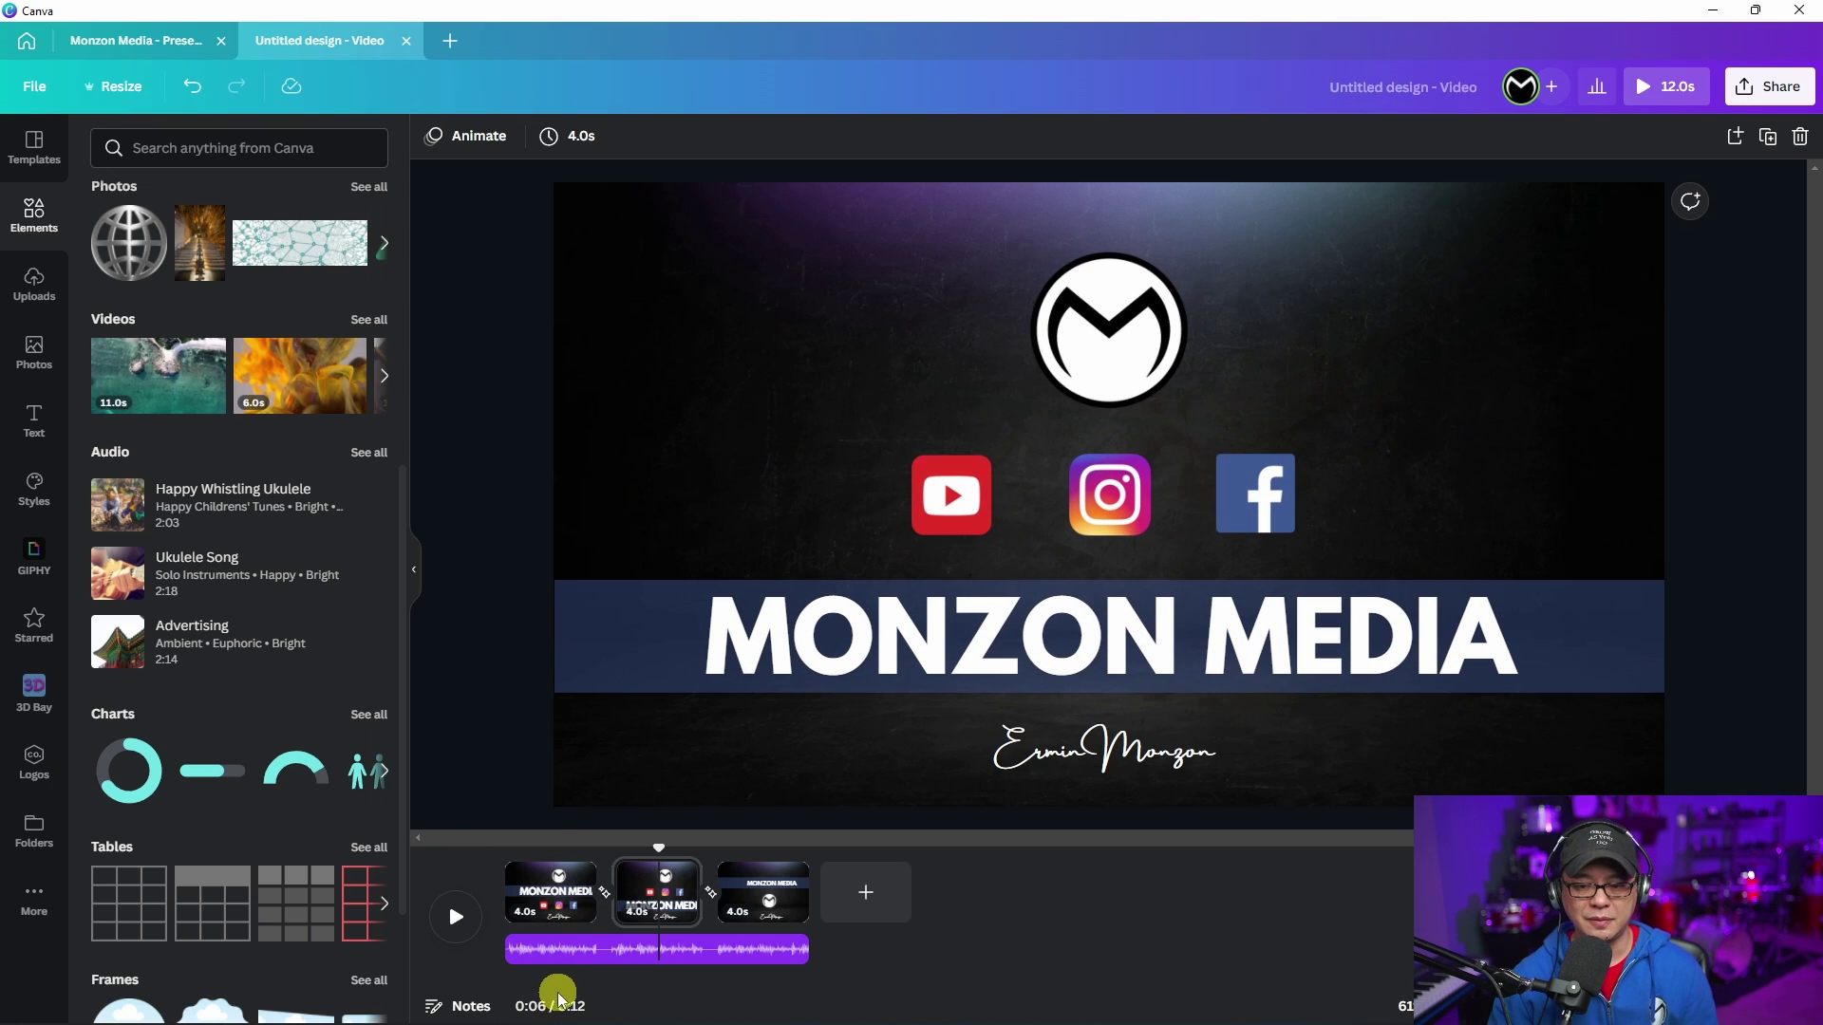
Give the ukulele track a 3-second fade in and 3-second fade out, then play the video.
left_click(559, 957)
left_click_drag(560, 957, 595, 960)
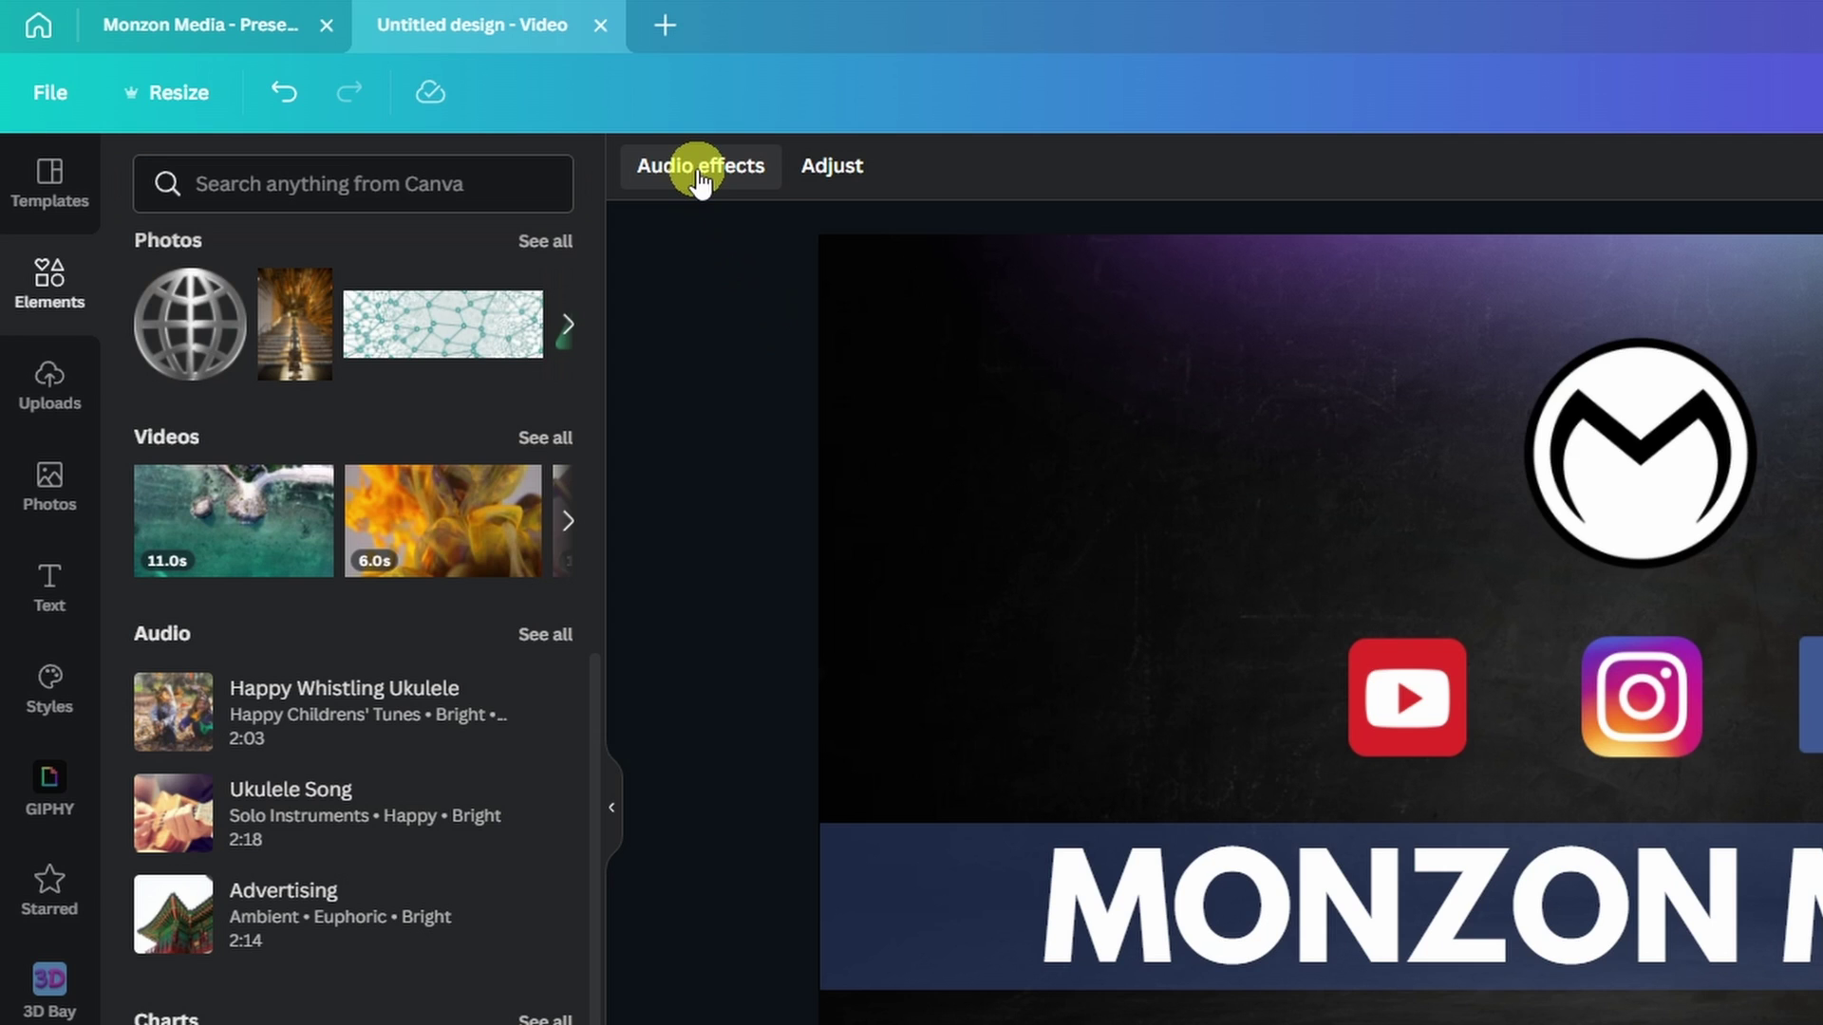
left_click(700, 176)
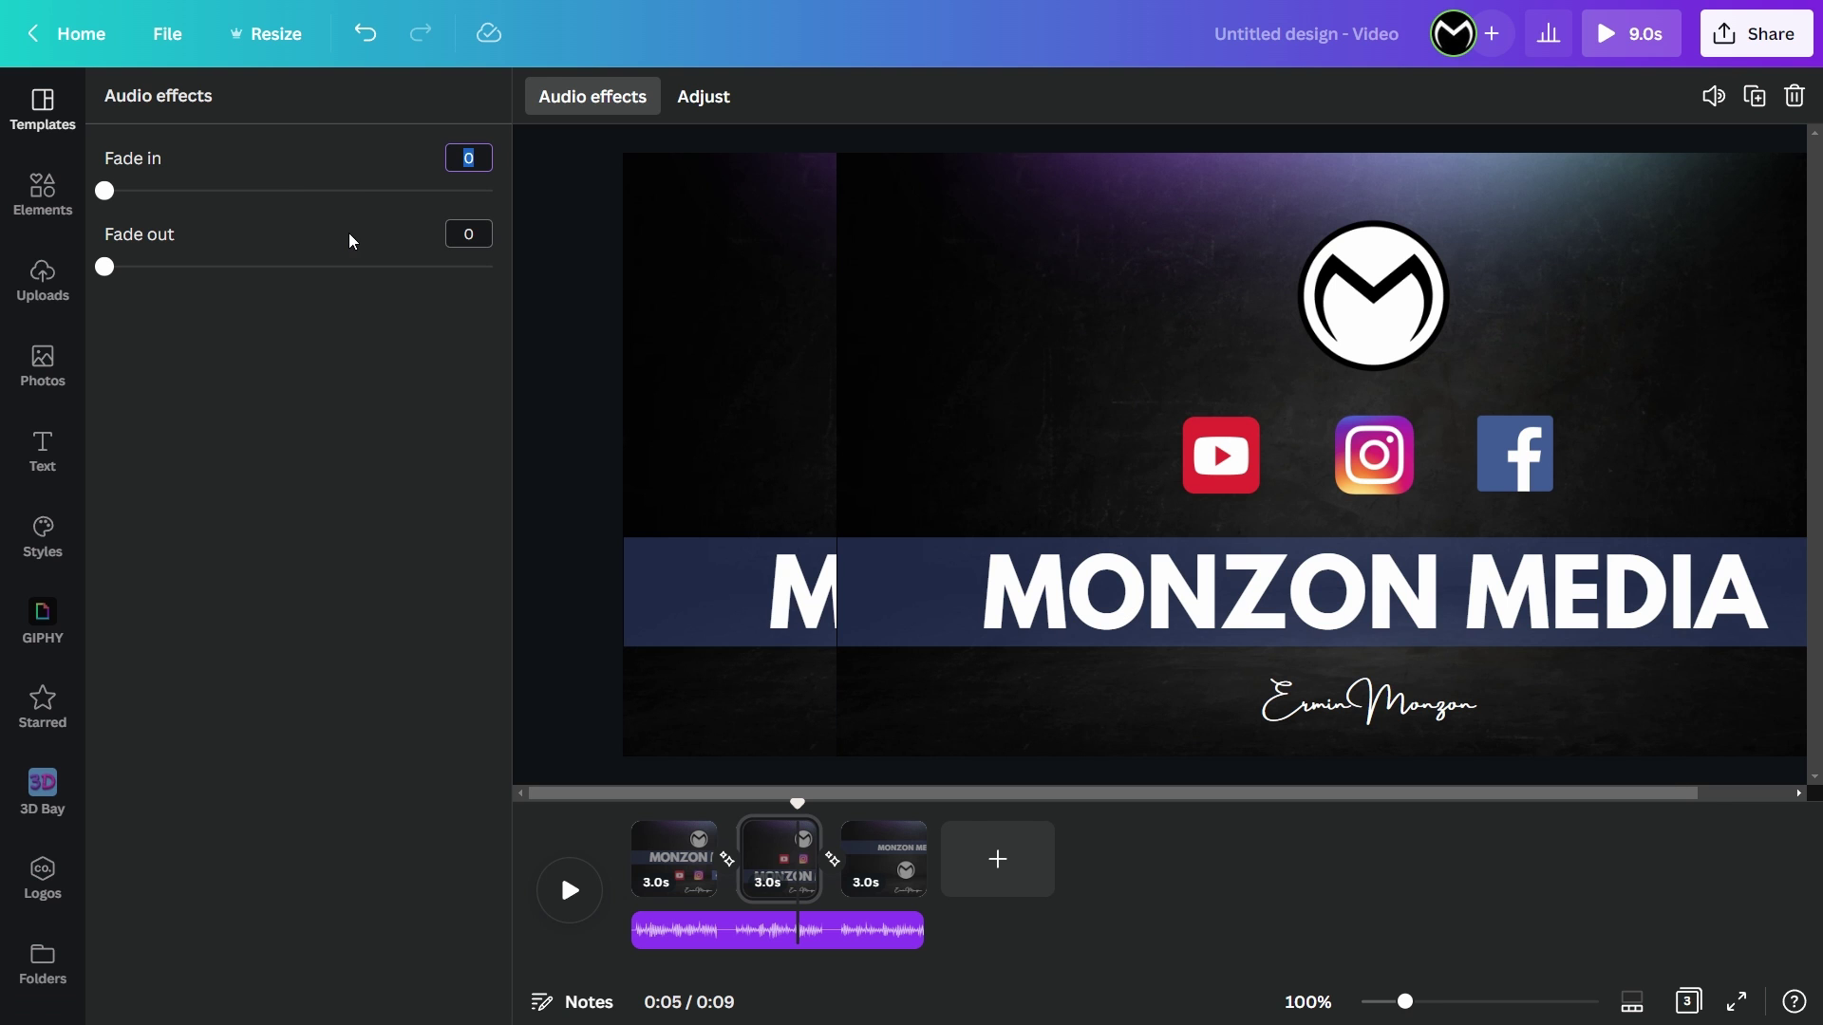
type("3")
left_click(463, 235)
key("Return")
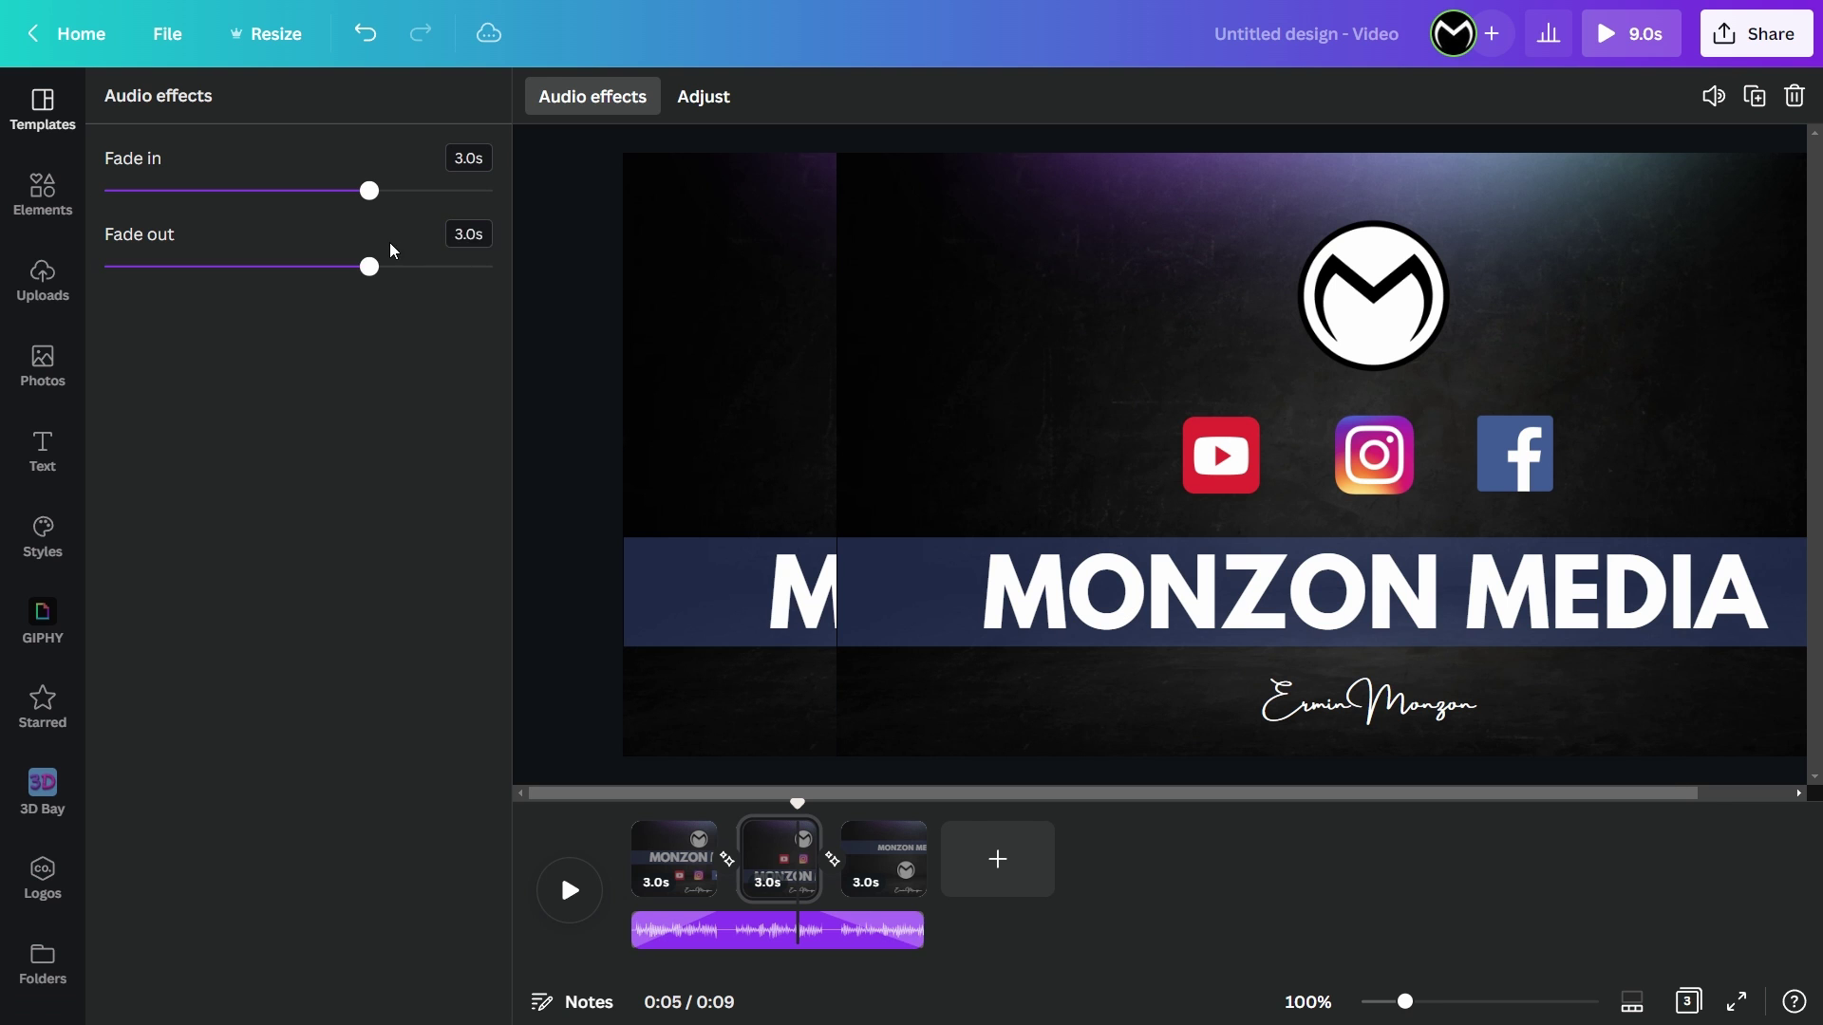
key("Escape")
key("space")
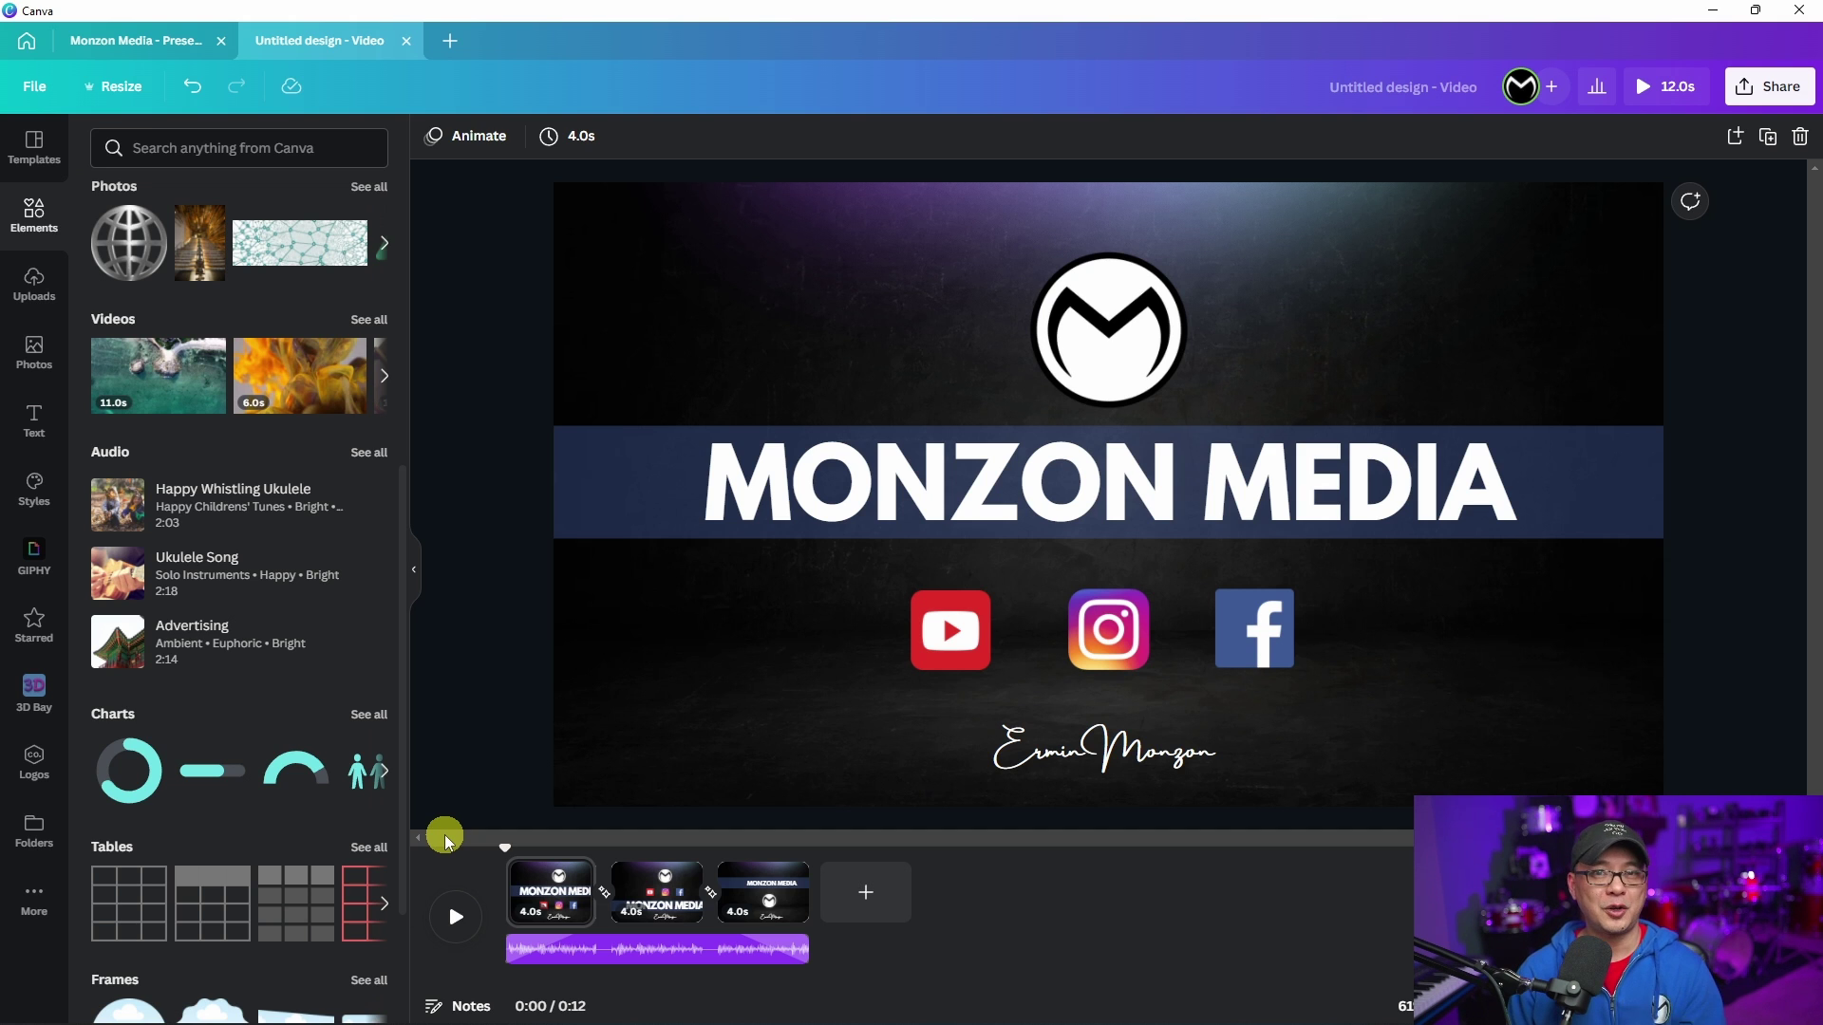
From the Canva home page, search templates for 'websites'.
left_click(28, 40)
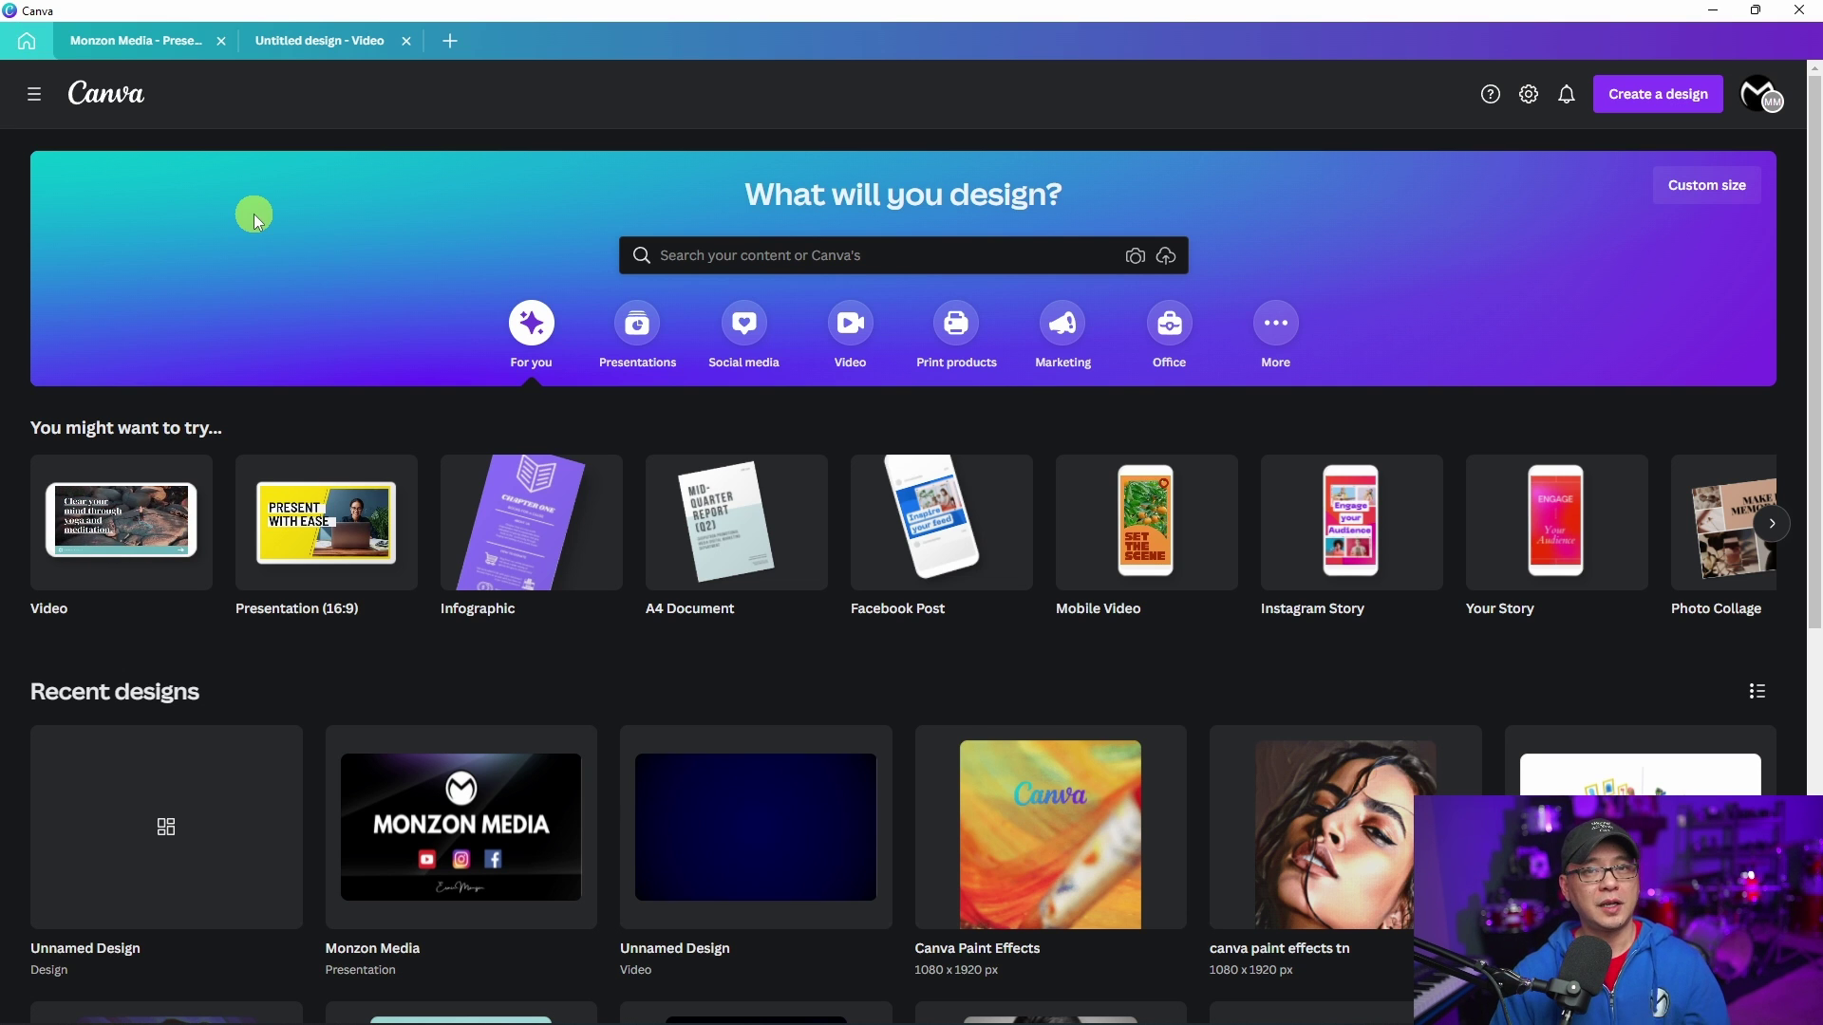
left_click(726, 251)
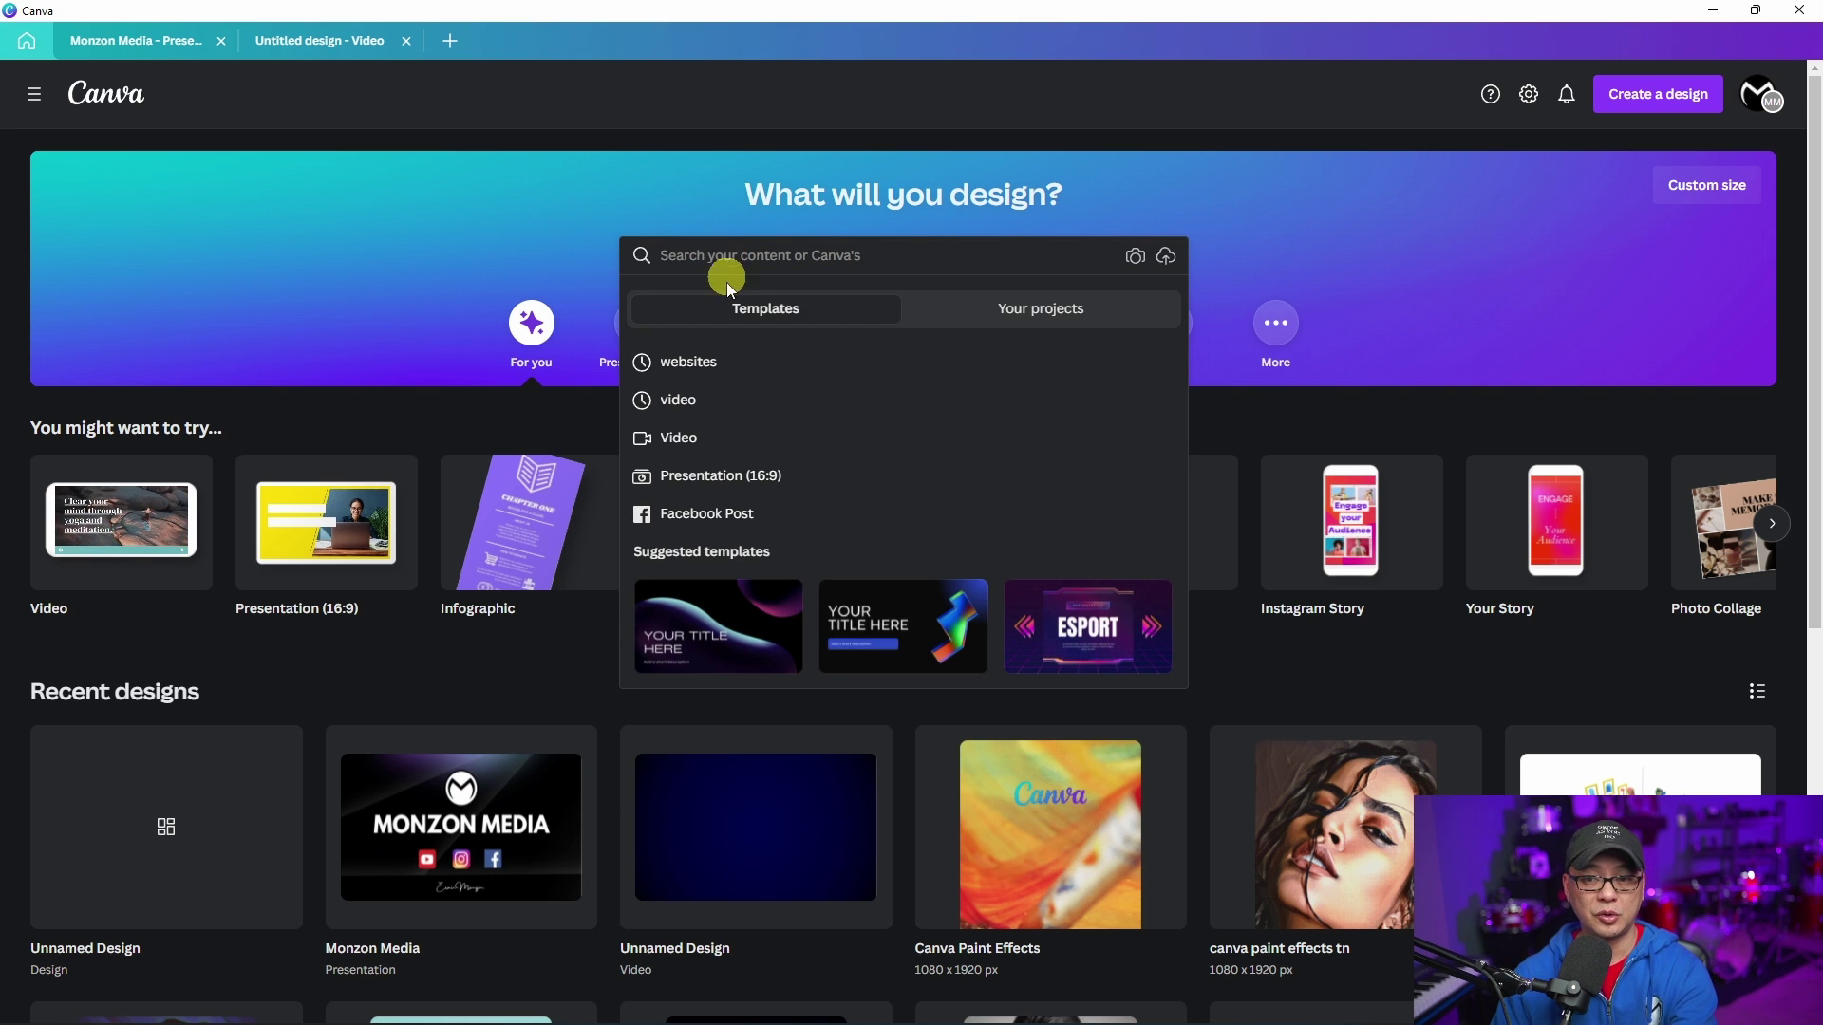
left_click(723, 363)
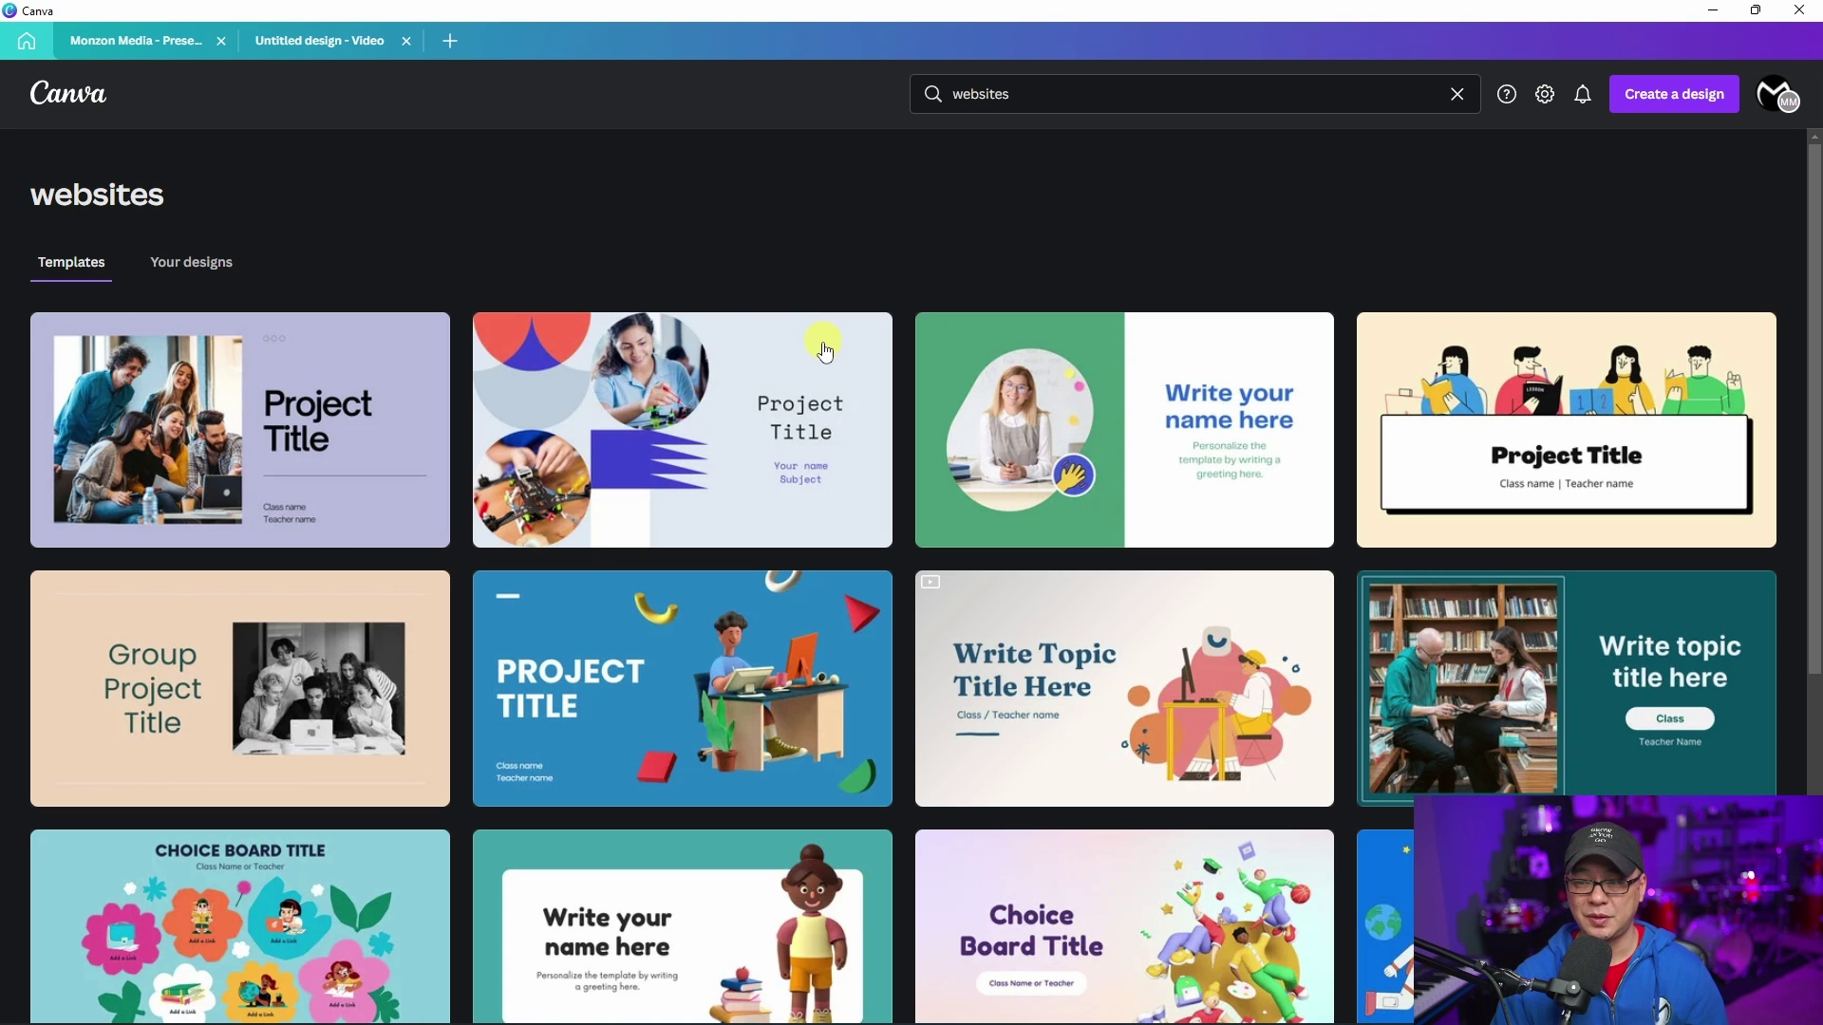
Open the Black and Orange Bold gamer personal website template from the results.
scroll(818, 399, "down", 1)
scroll(821, 404, "down", 2)
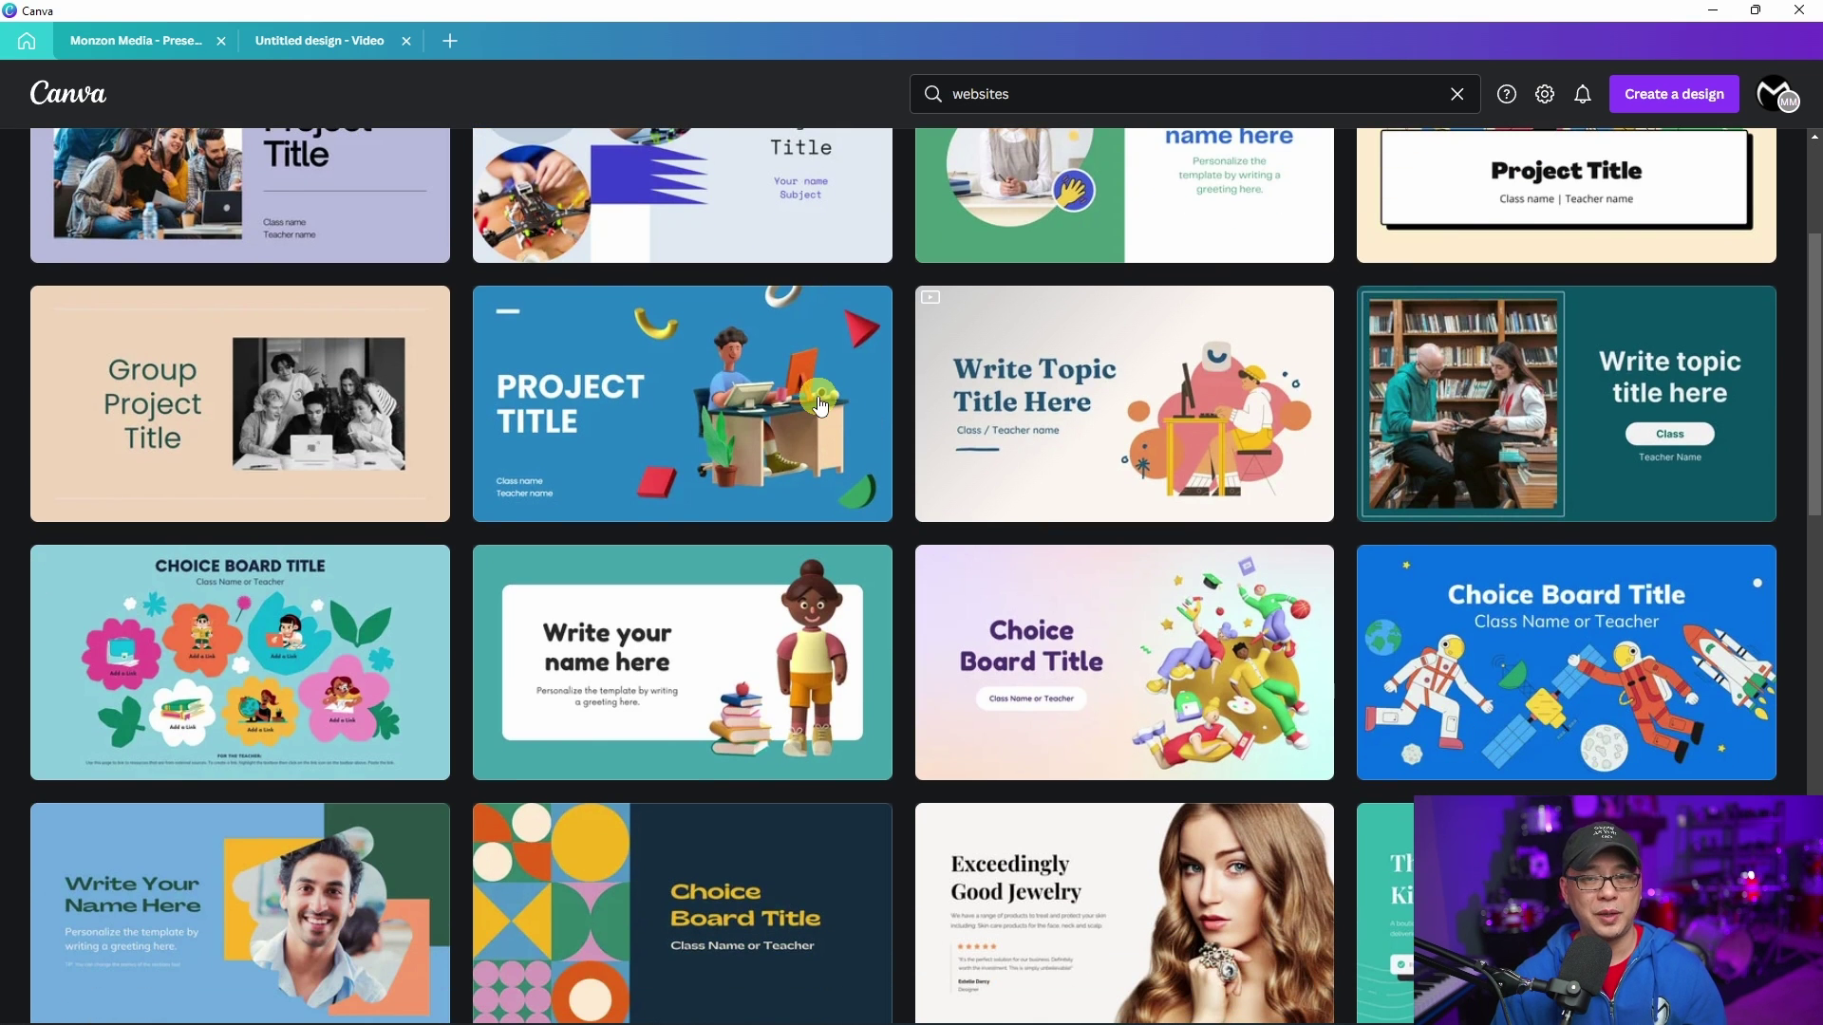
scroll(819, 398, "up", 3)
scroll(783, 287, "down", 12)
left_click(242, 778)
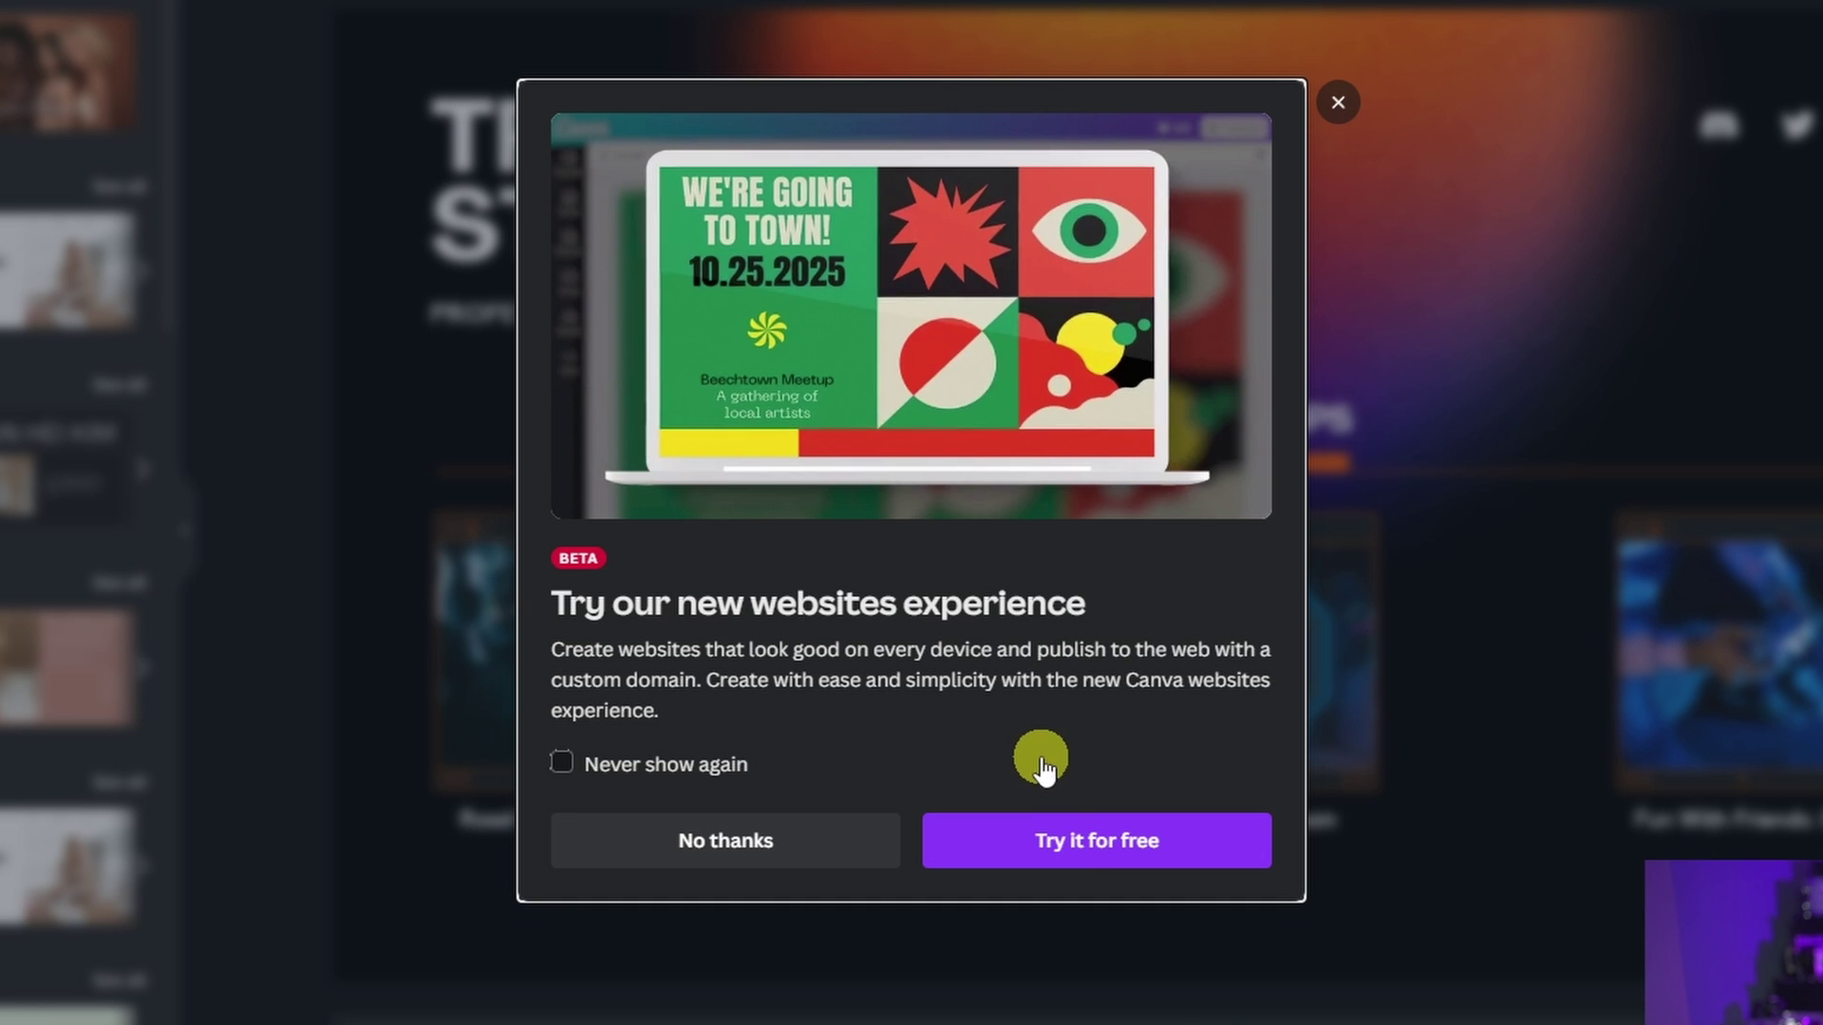
Accept the free websites experience beta to open the Tech Gamer Personal Website for editing.
left_click(1079, 851)
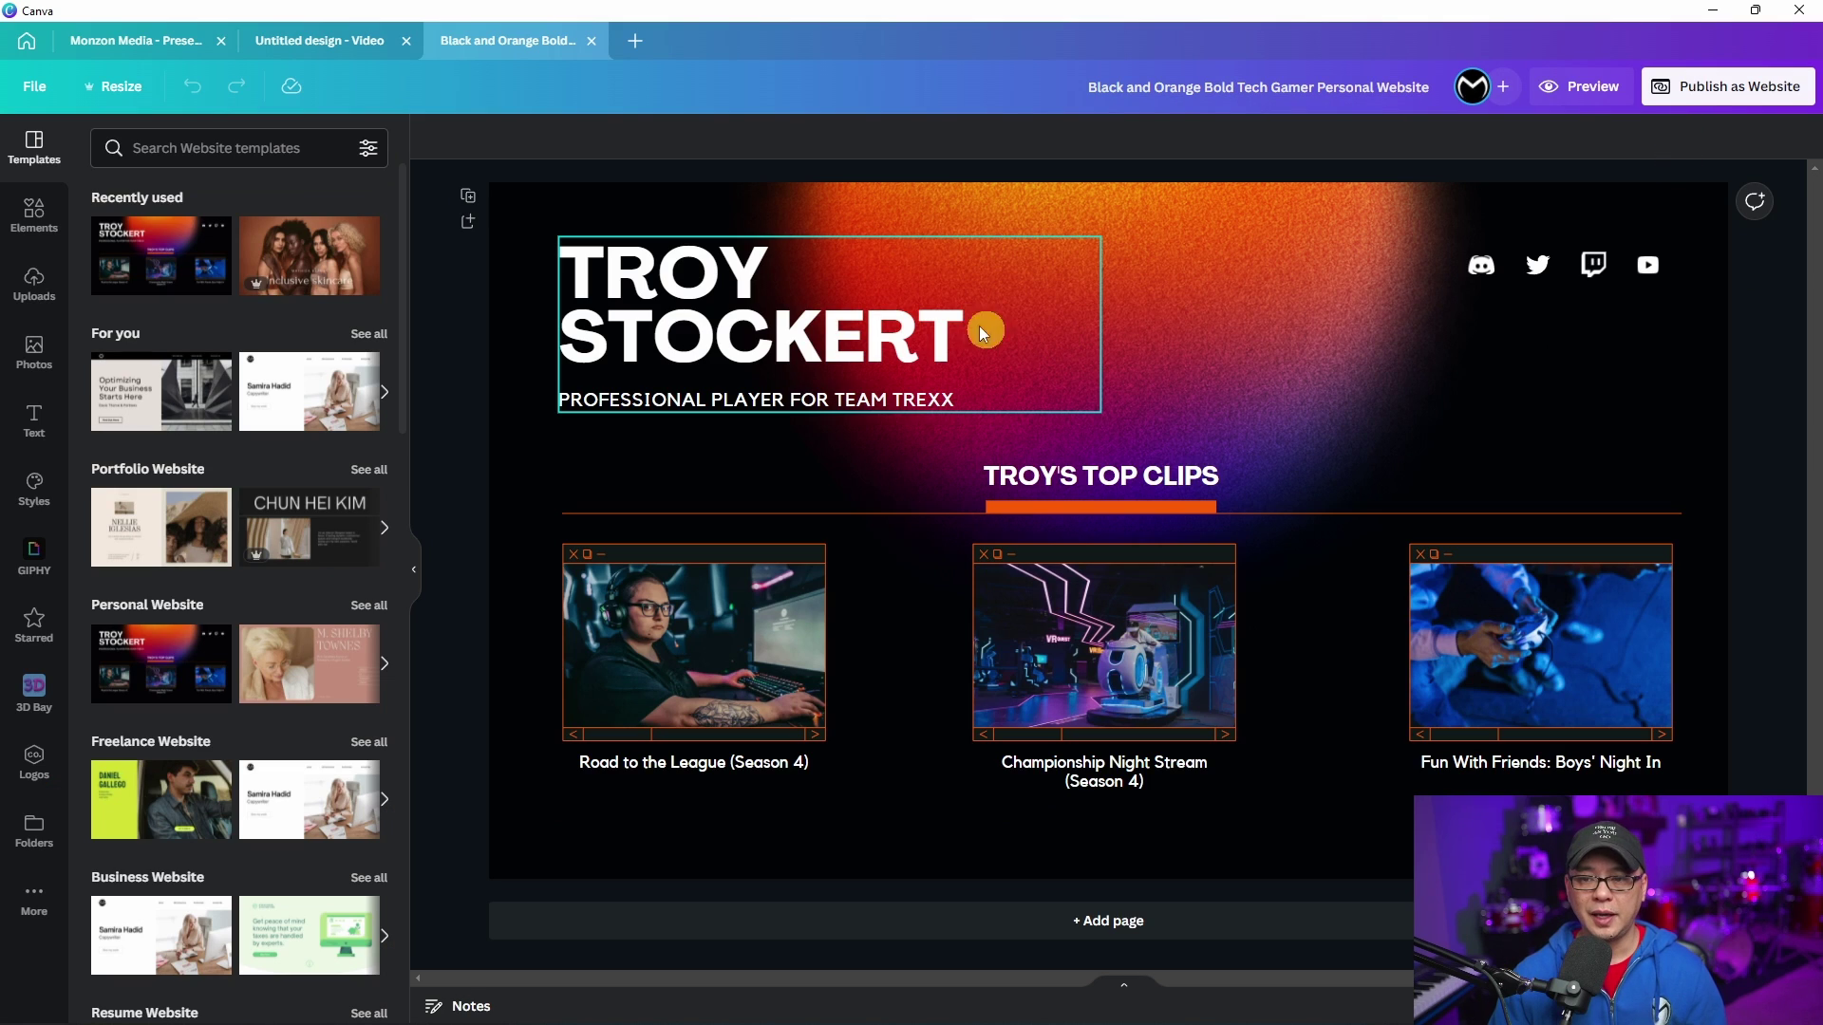
left_click(480, 370)
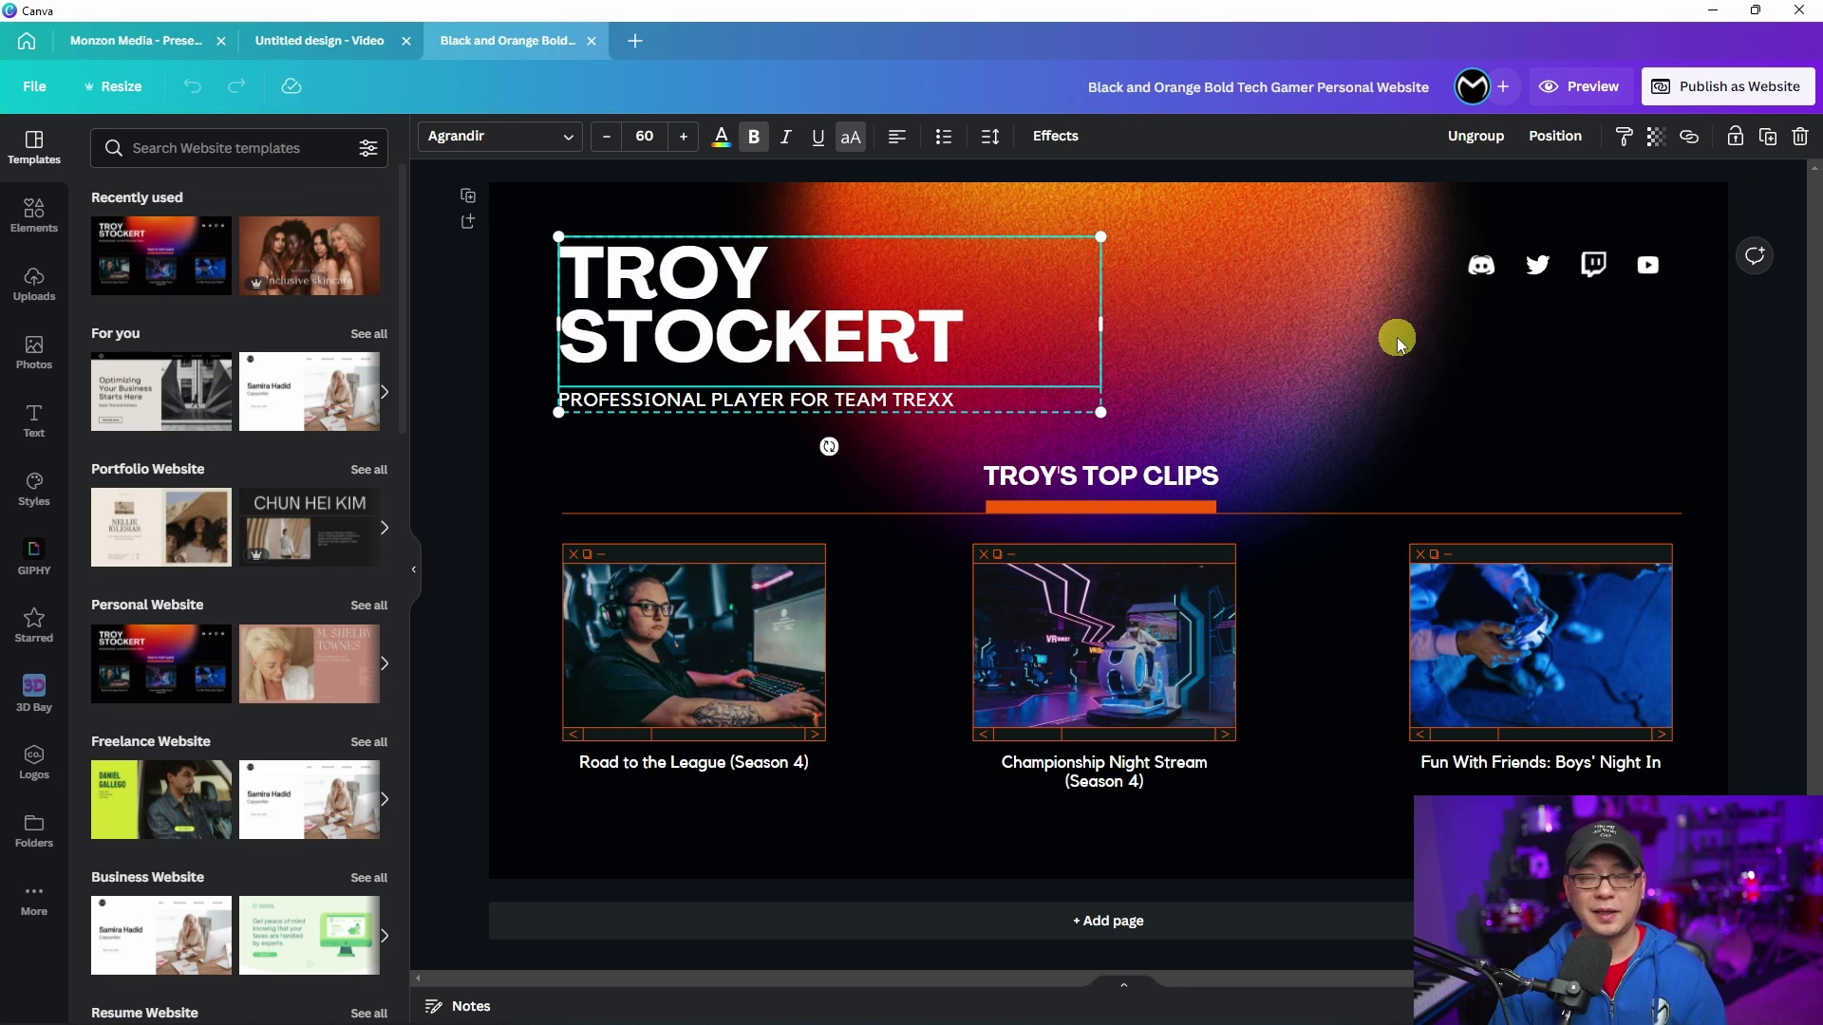